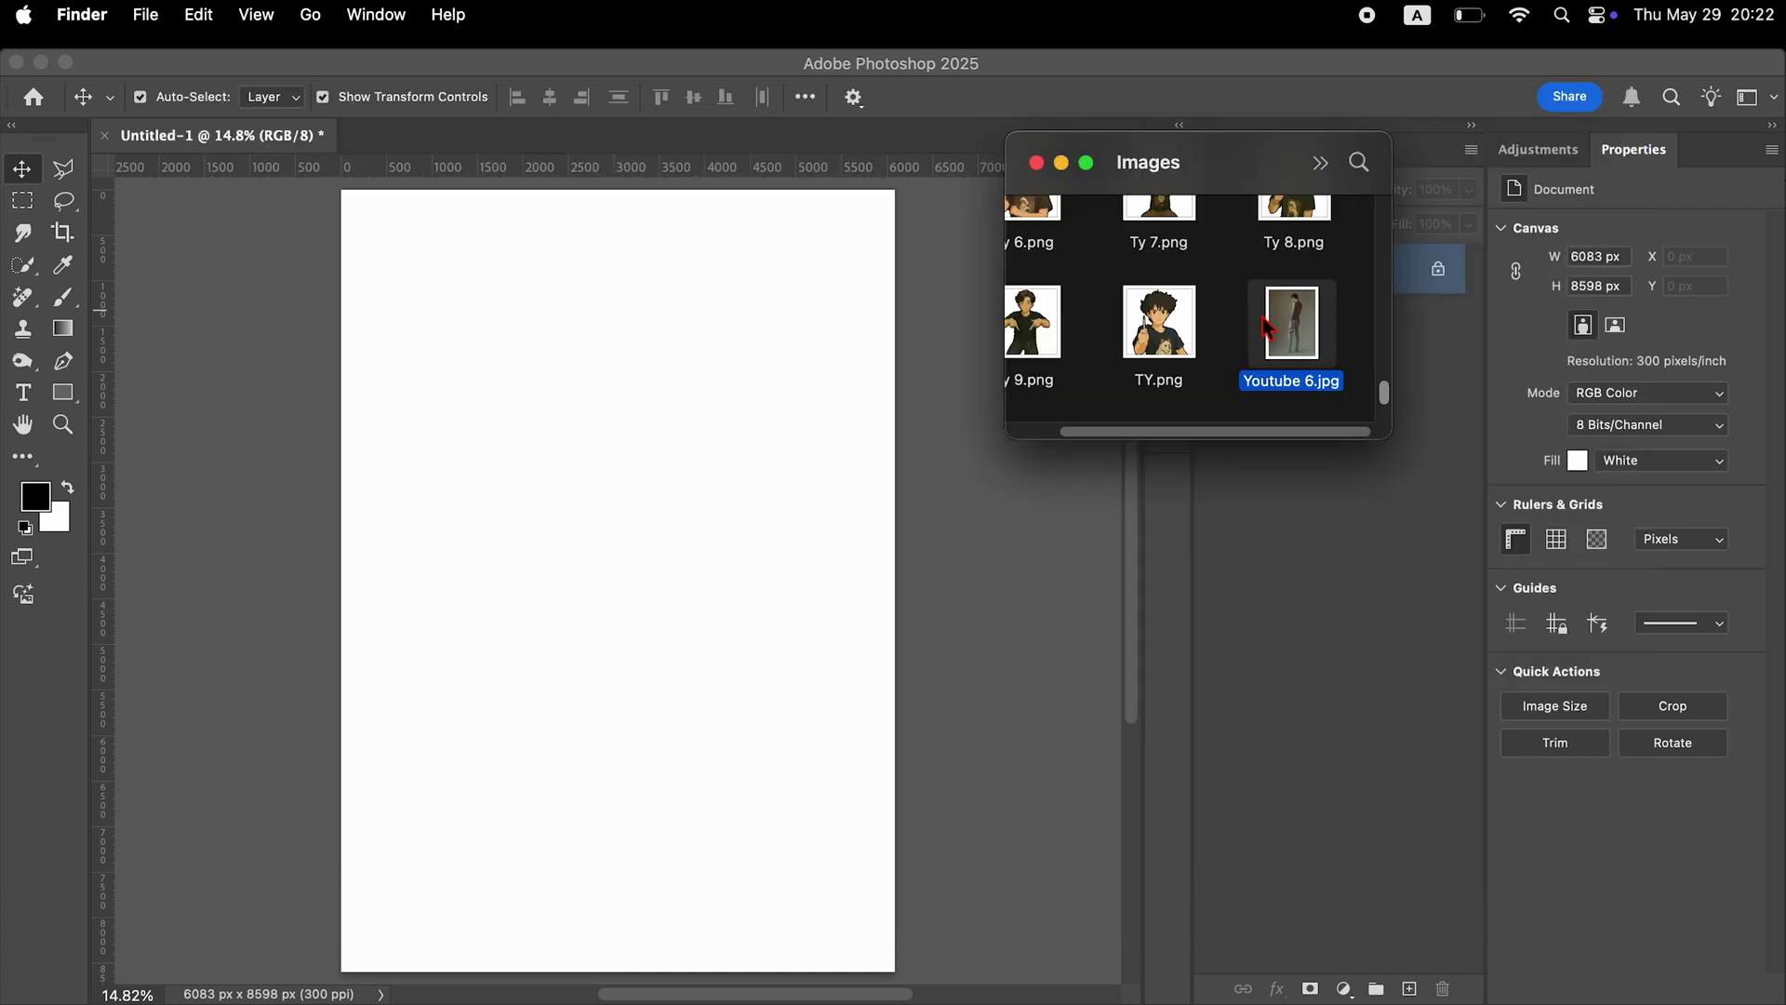
Place the Youtube 6 photo of the standing man onto the canvas
left_click_drag(1296, 338, 646, 614)
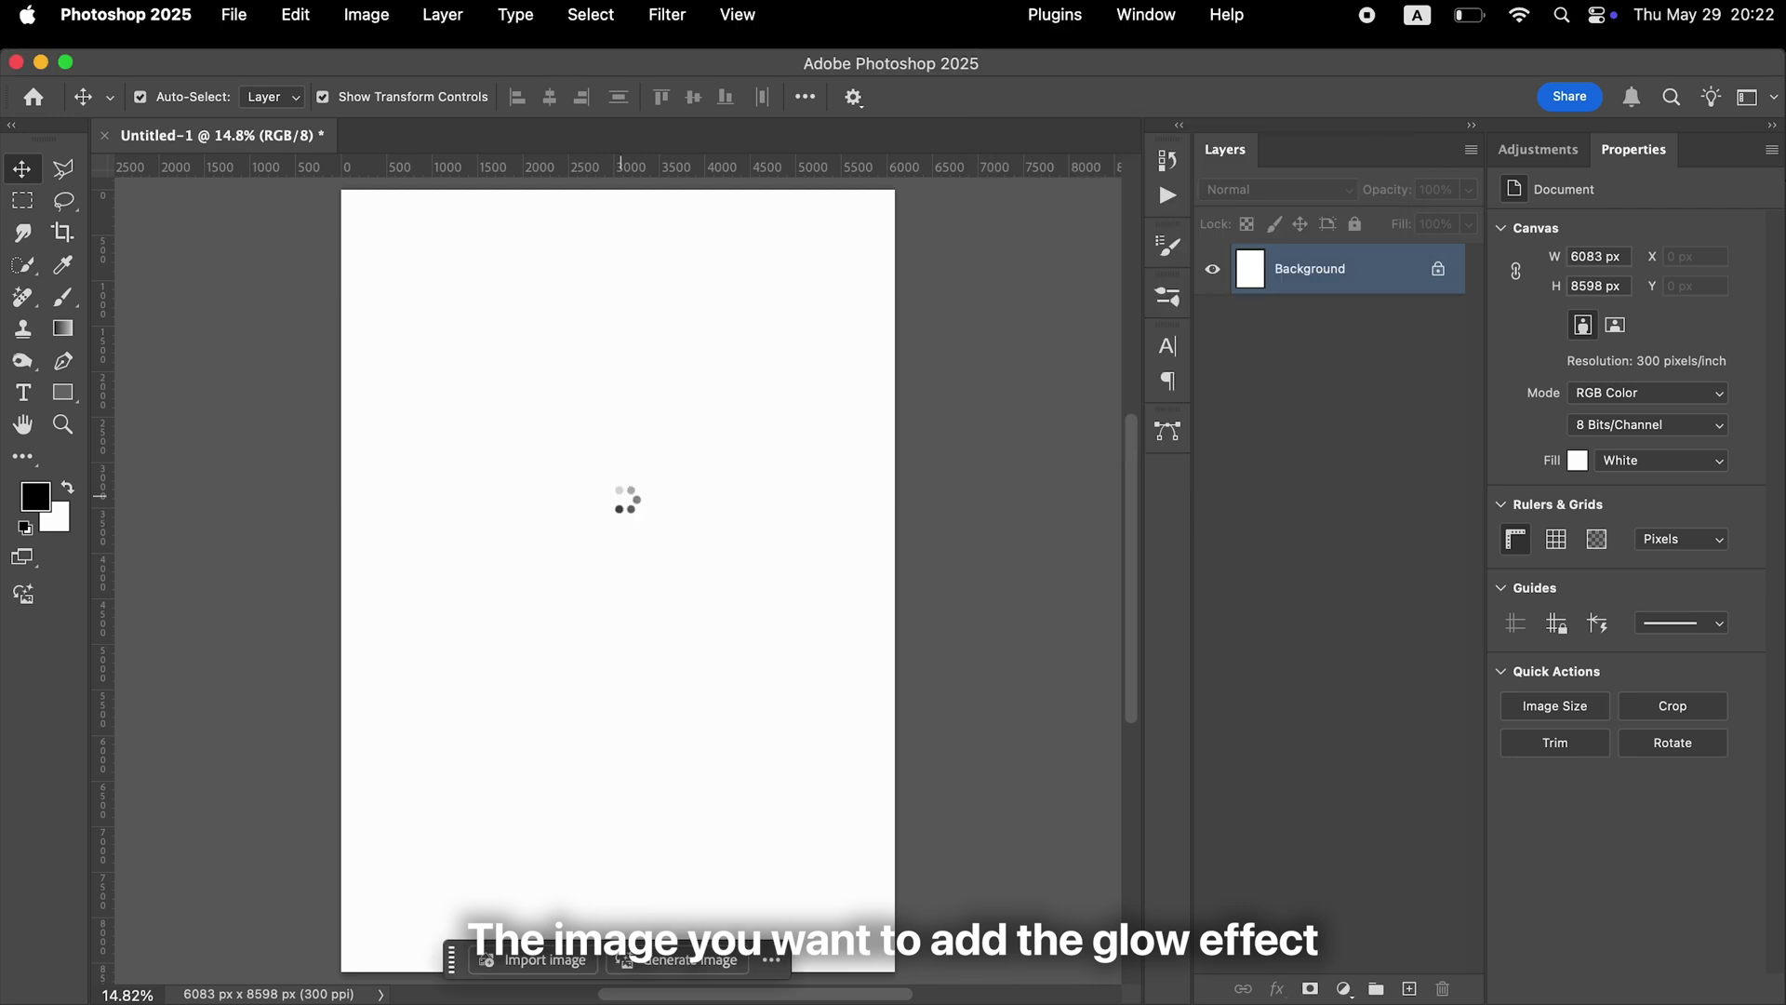
key("Return")
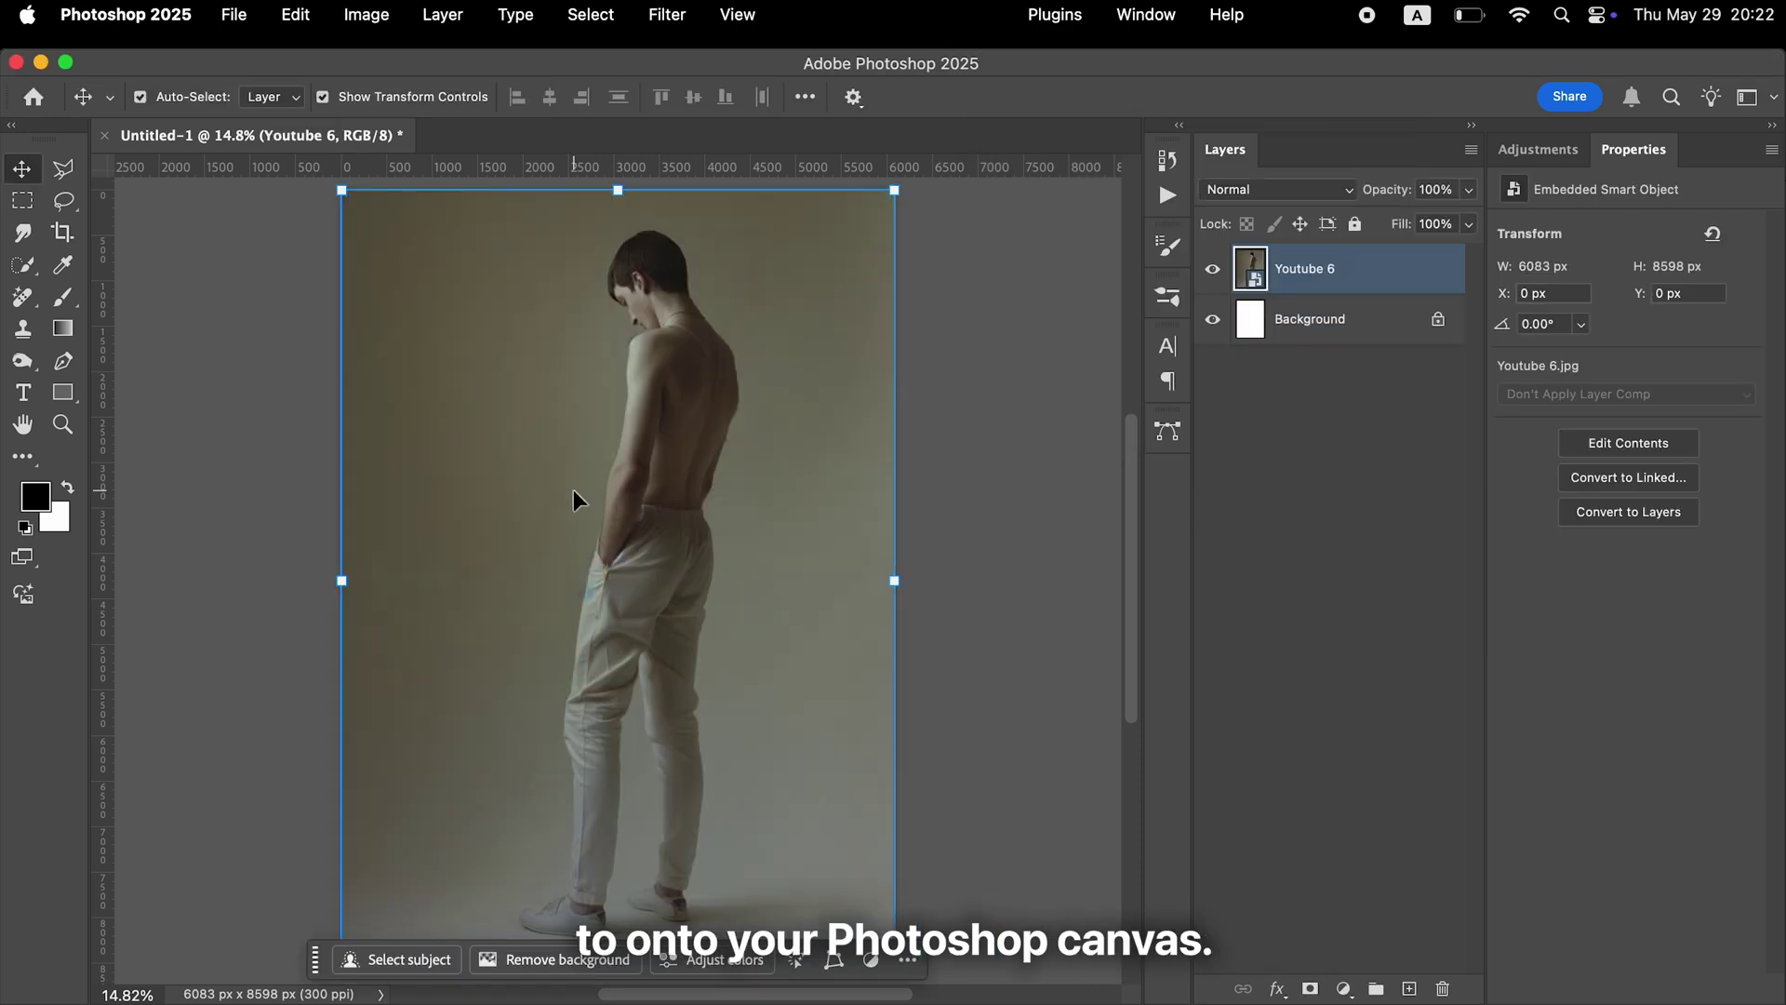
left_click(1052, 492)
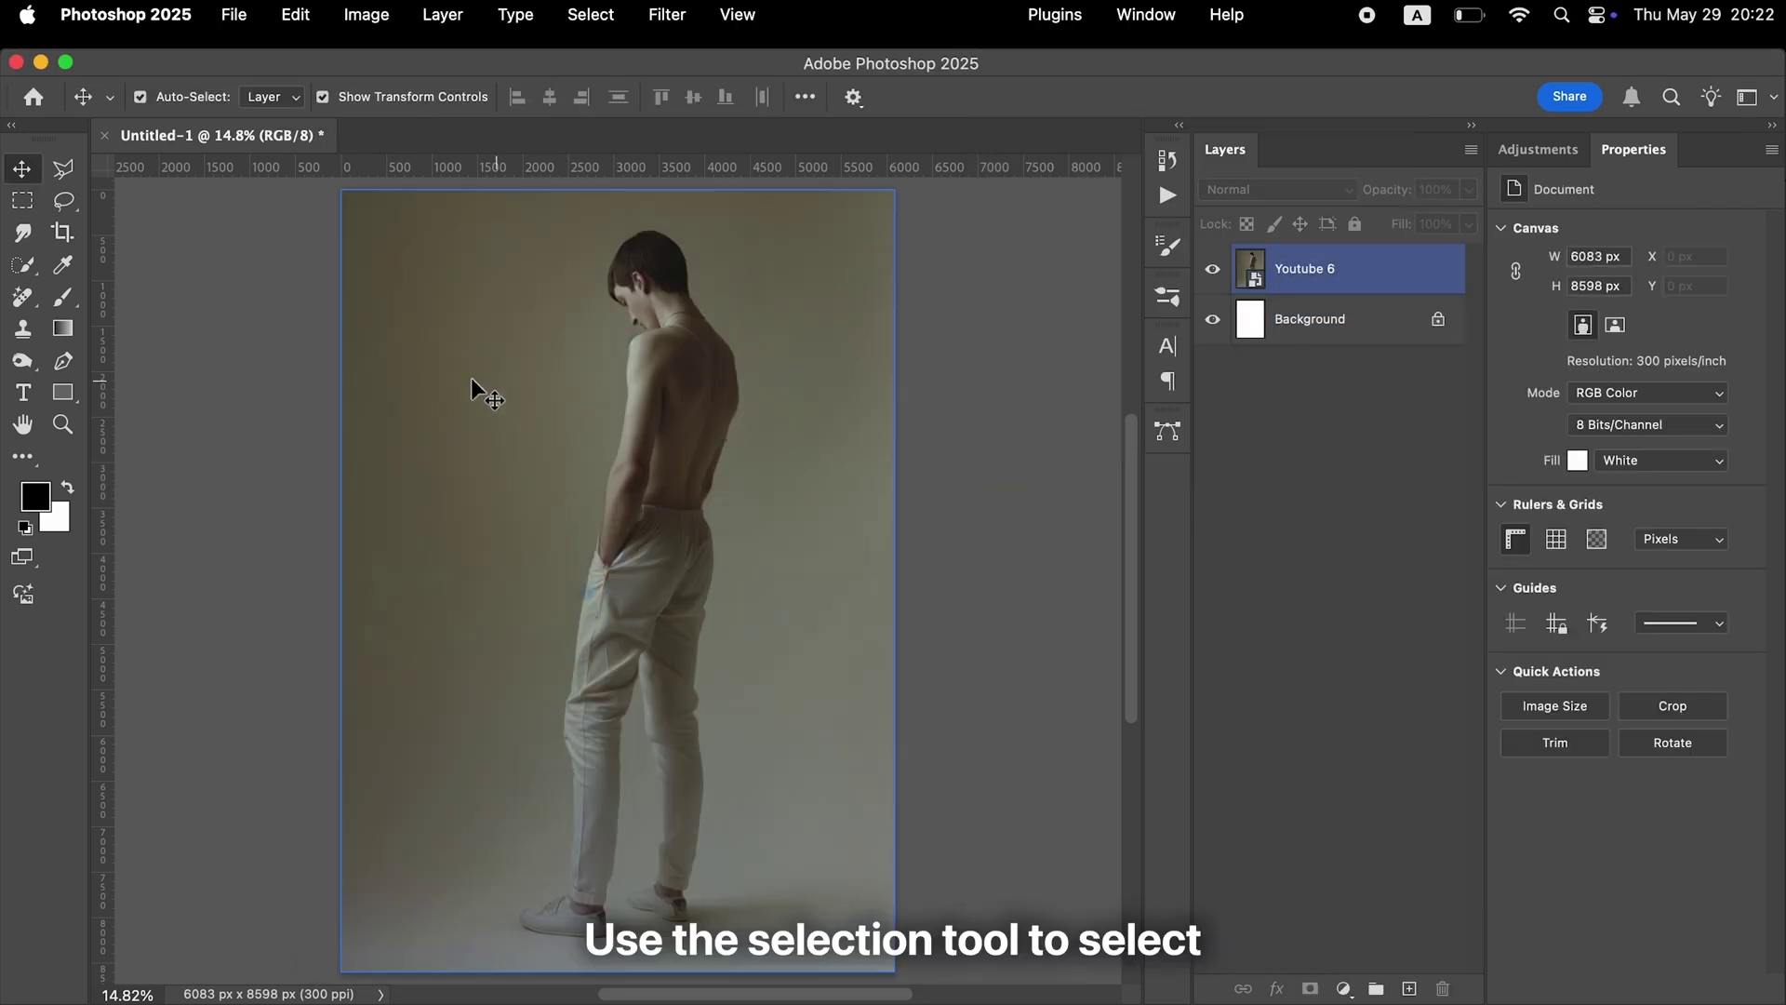
left_click(199, 335)
Select the man with Select Subject and copy him onto a new Layer 1
left_click(32, 269)
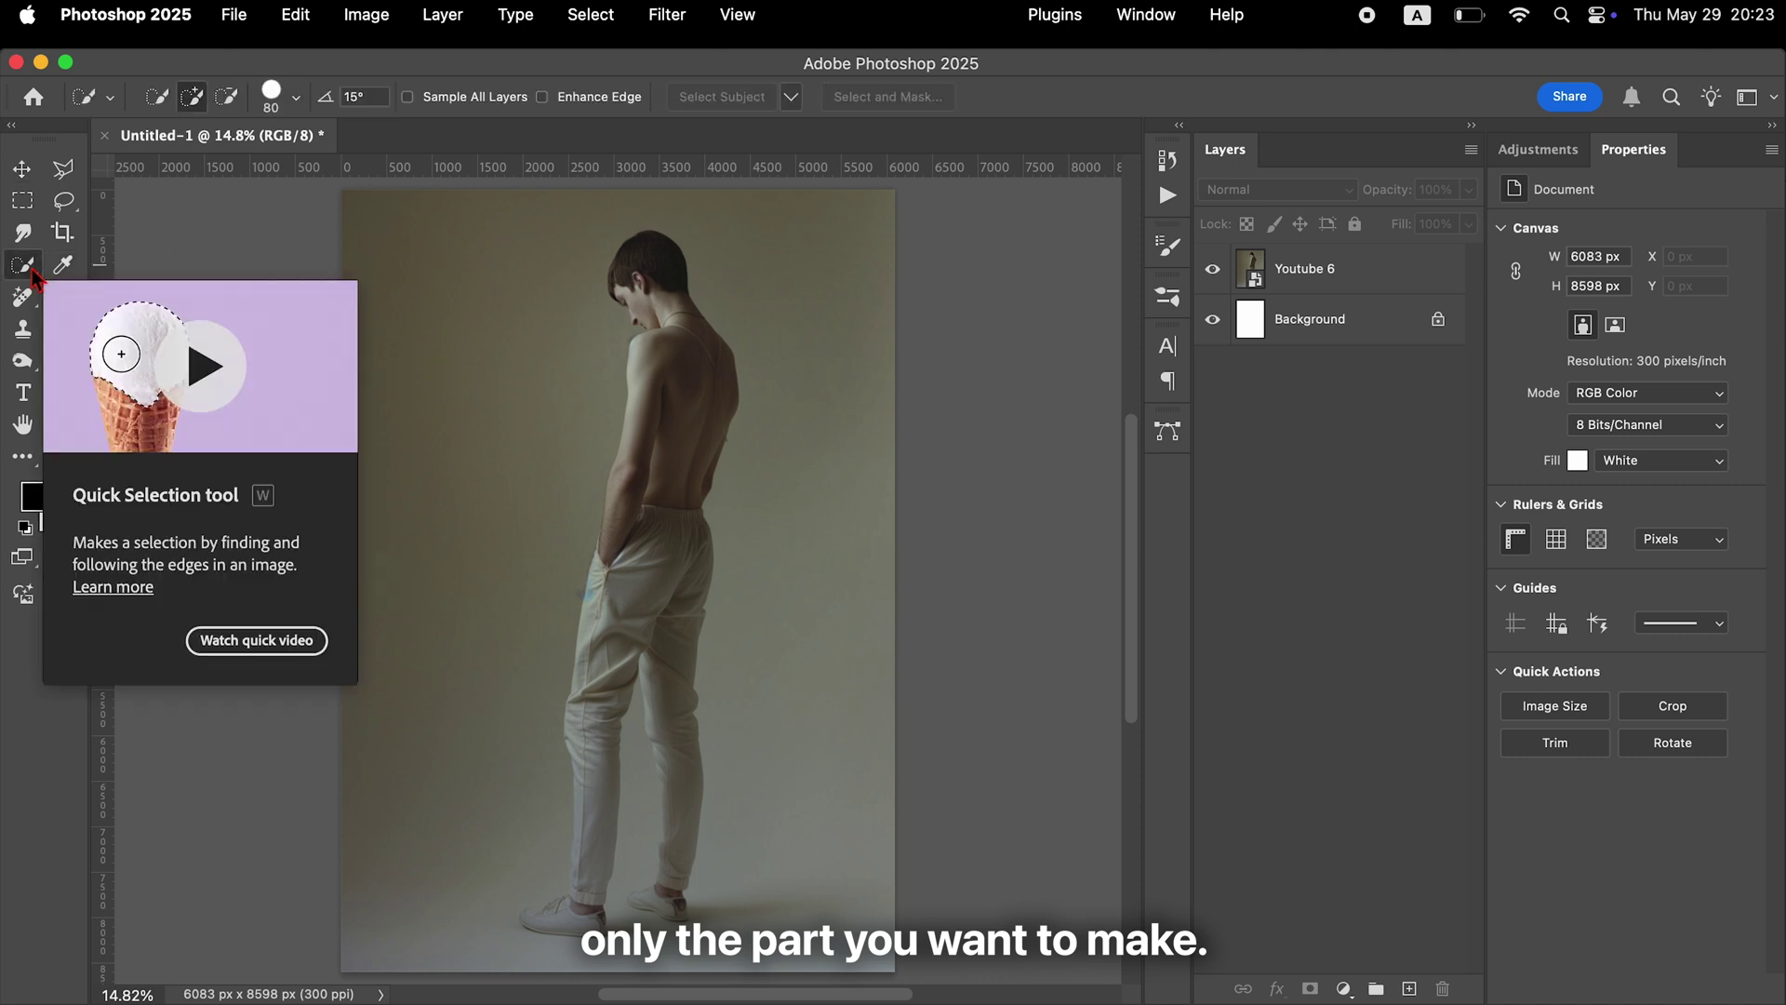
left_click(1309, 282)
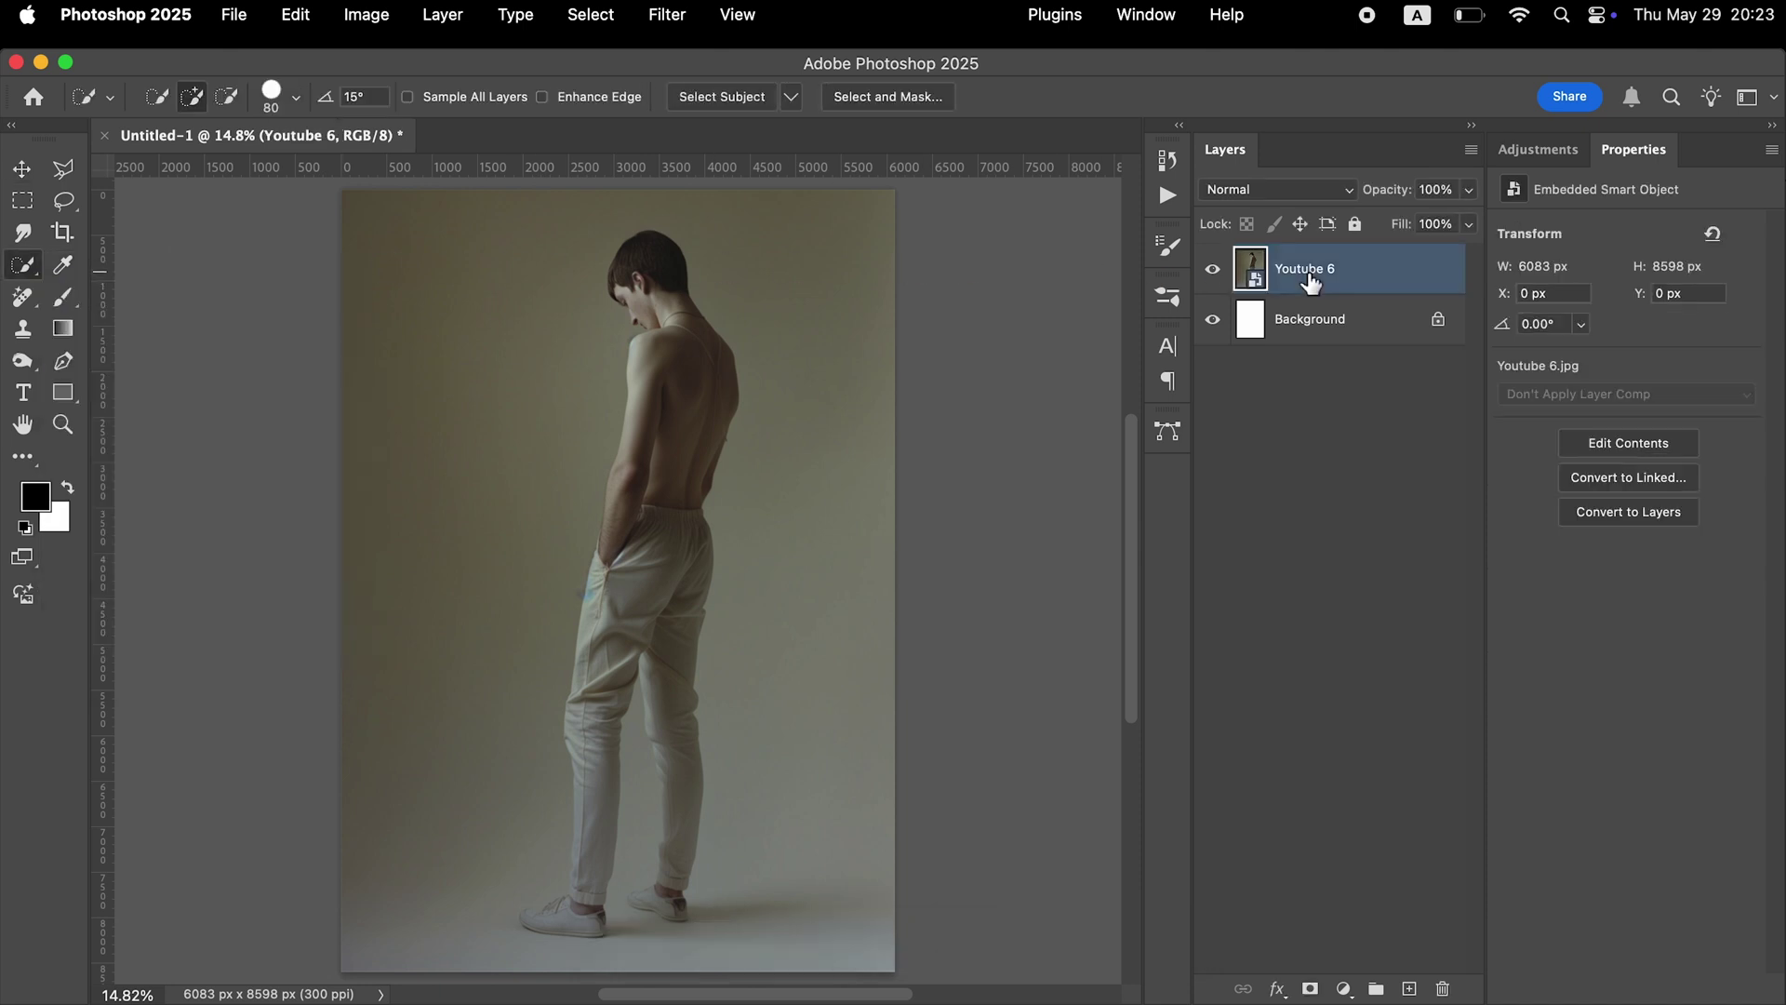
left_click(759, 106)
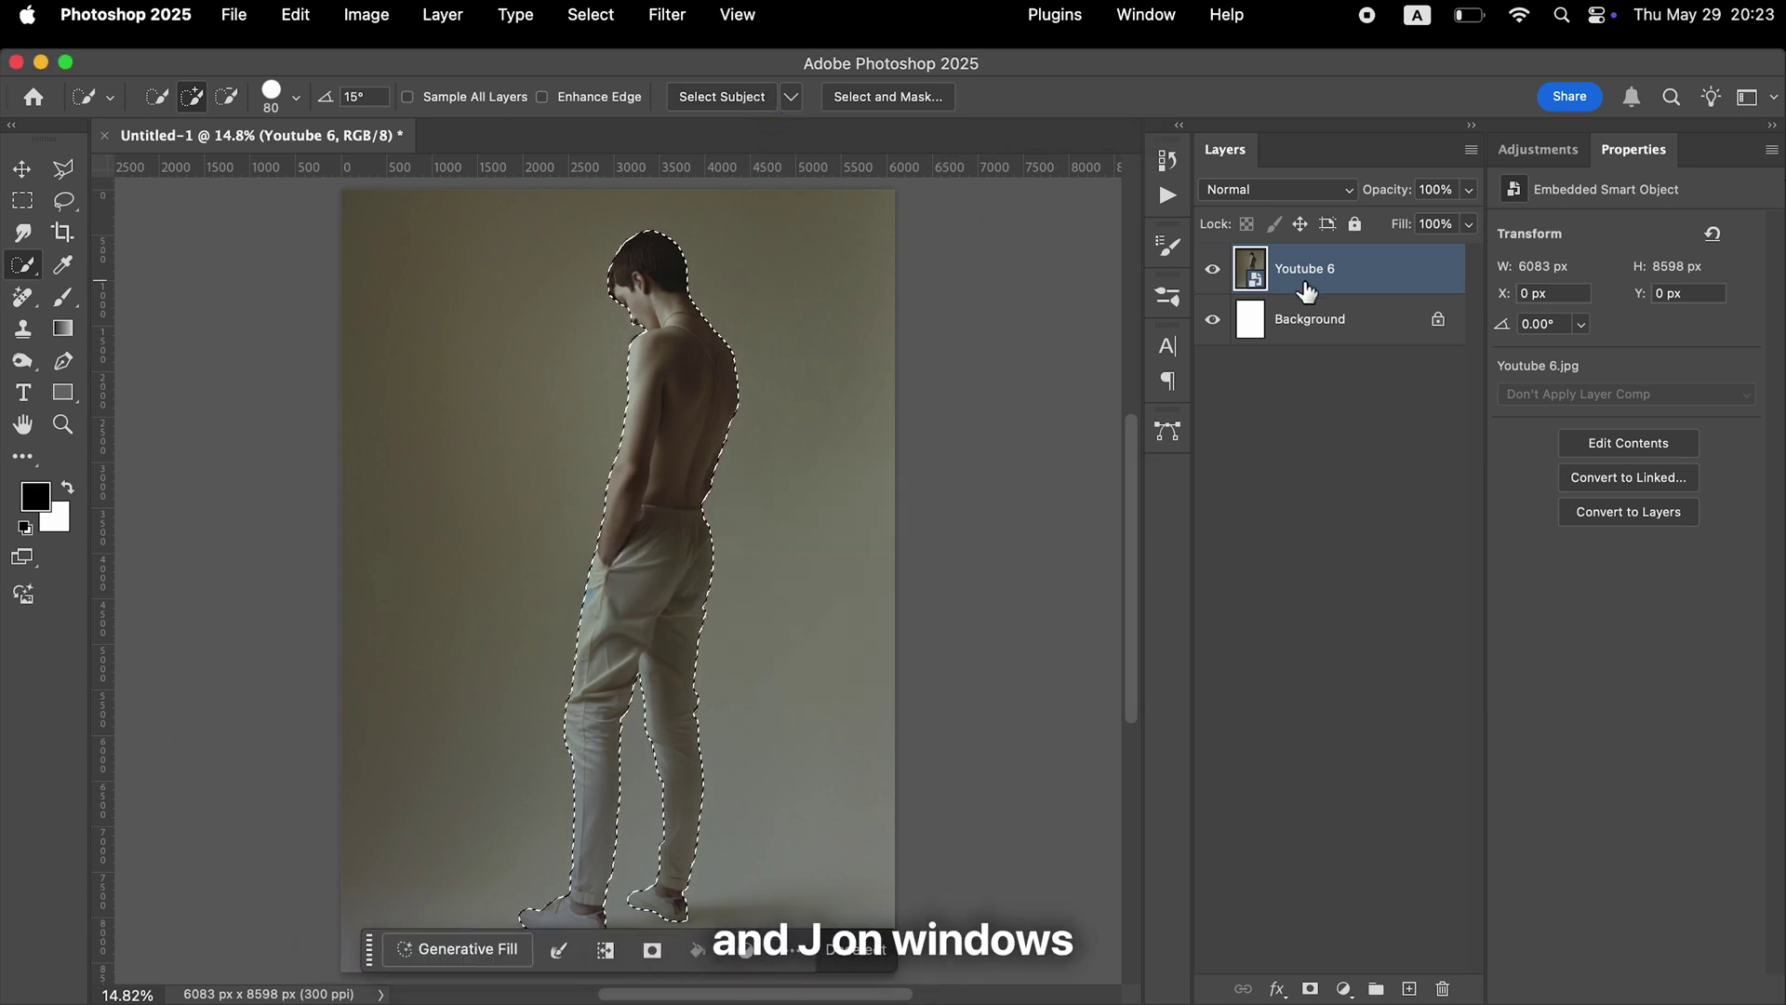
key("super+j")
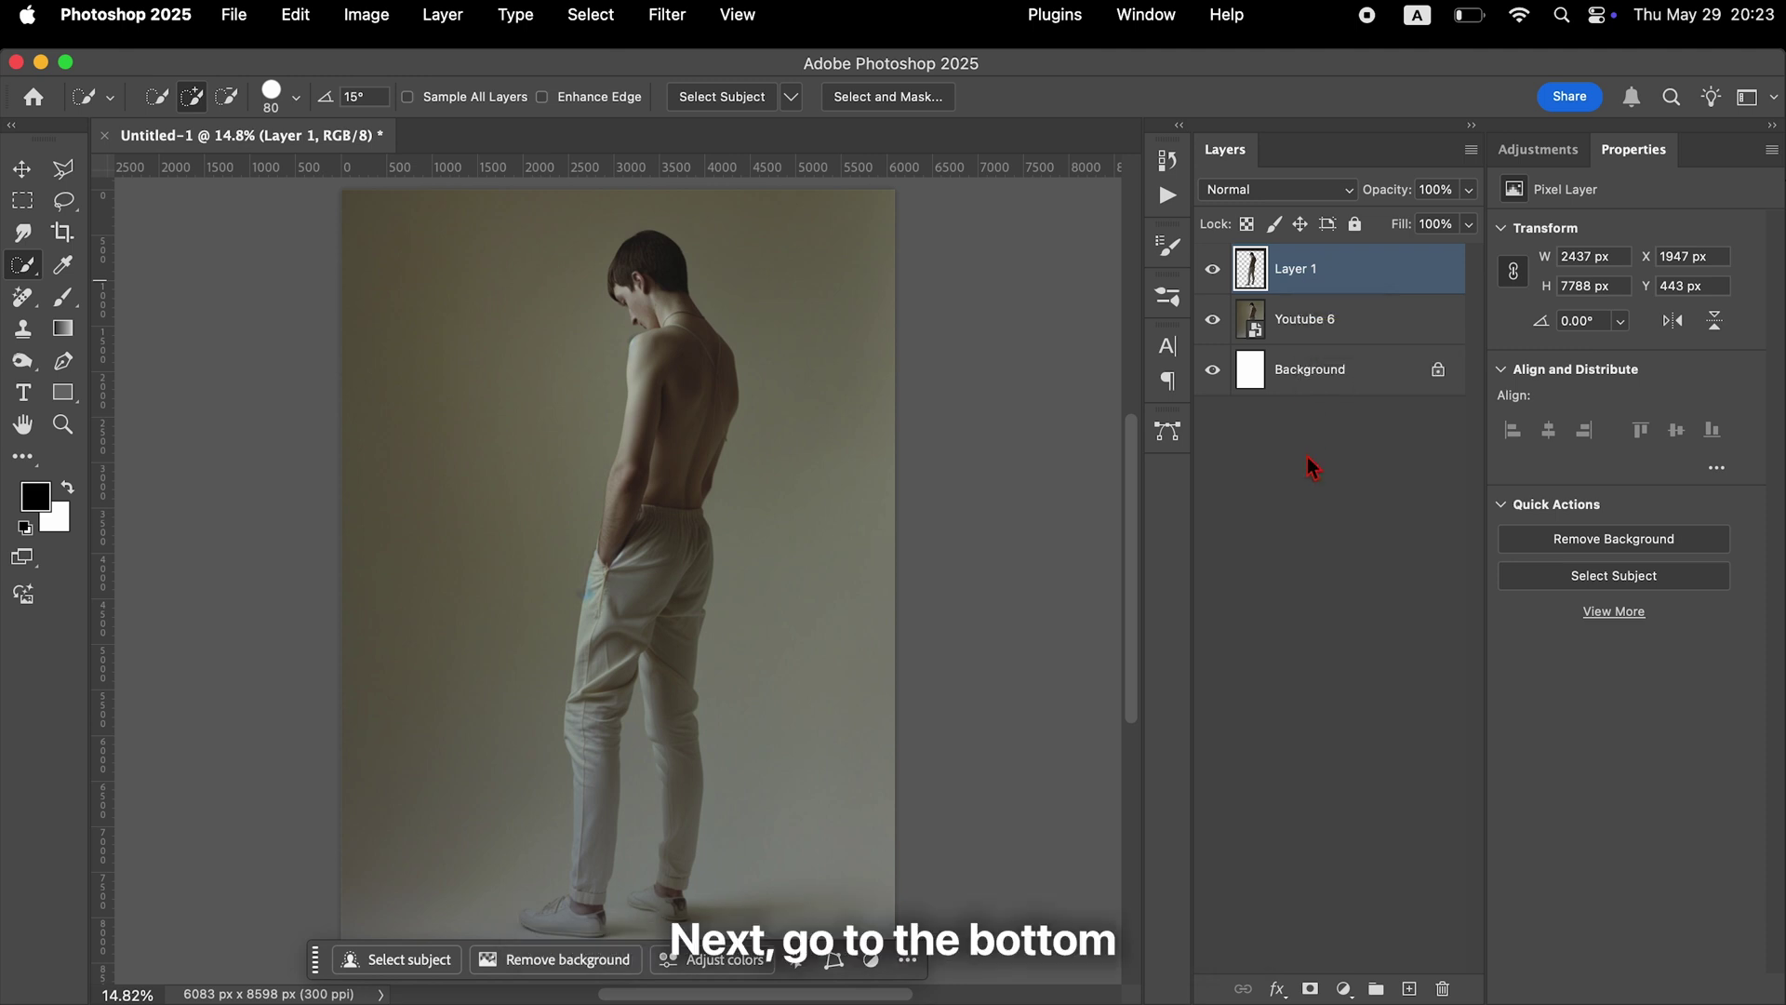
Add a Solid Color fill layer set to pure white #ffffff
left_click(1345, 988)
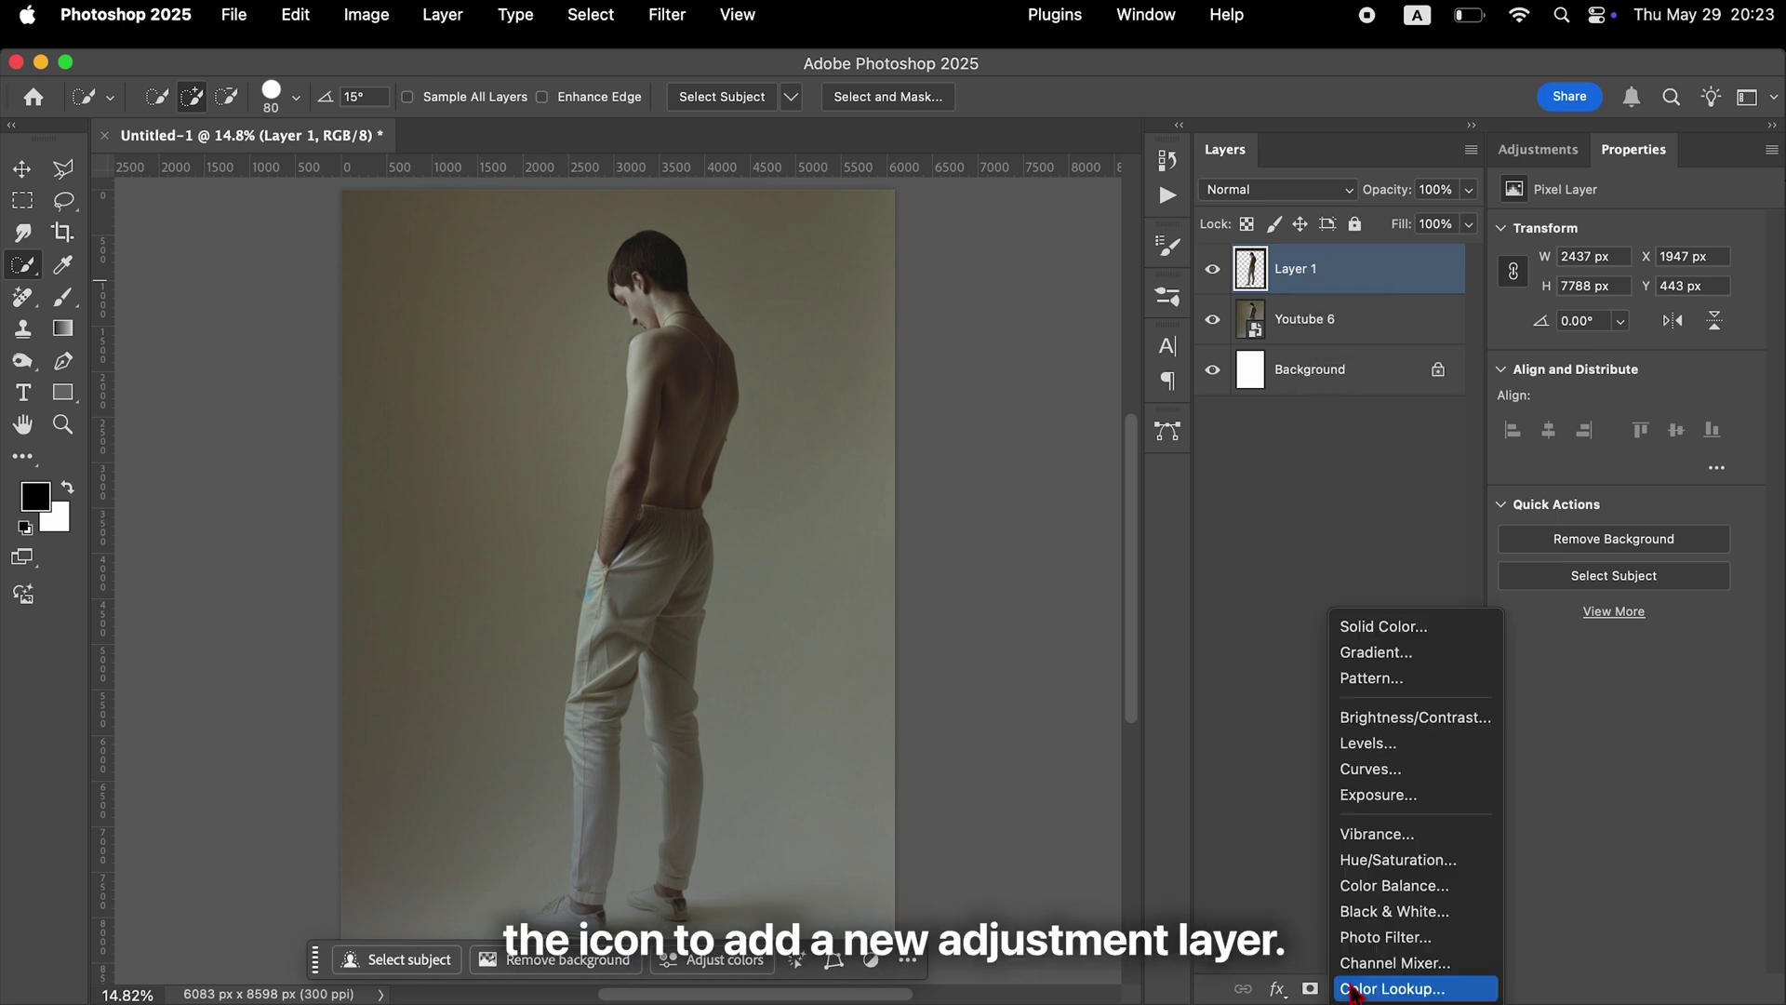
left_click(1366, 631)
mouse_move(1350, 638)
left_mouse_down()
mouse_move(1283, 646)
mouse_move(1061, 590)
mouse_move(1122, 596)
left_mouse_up()
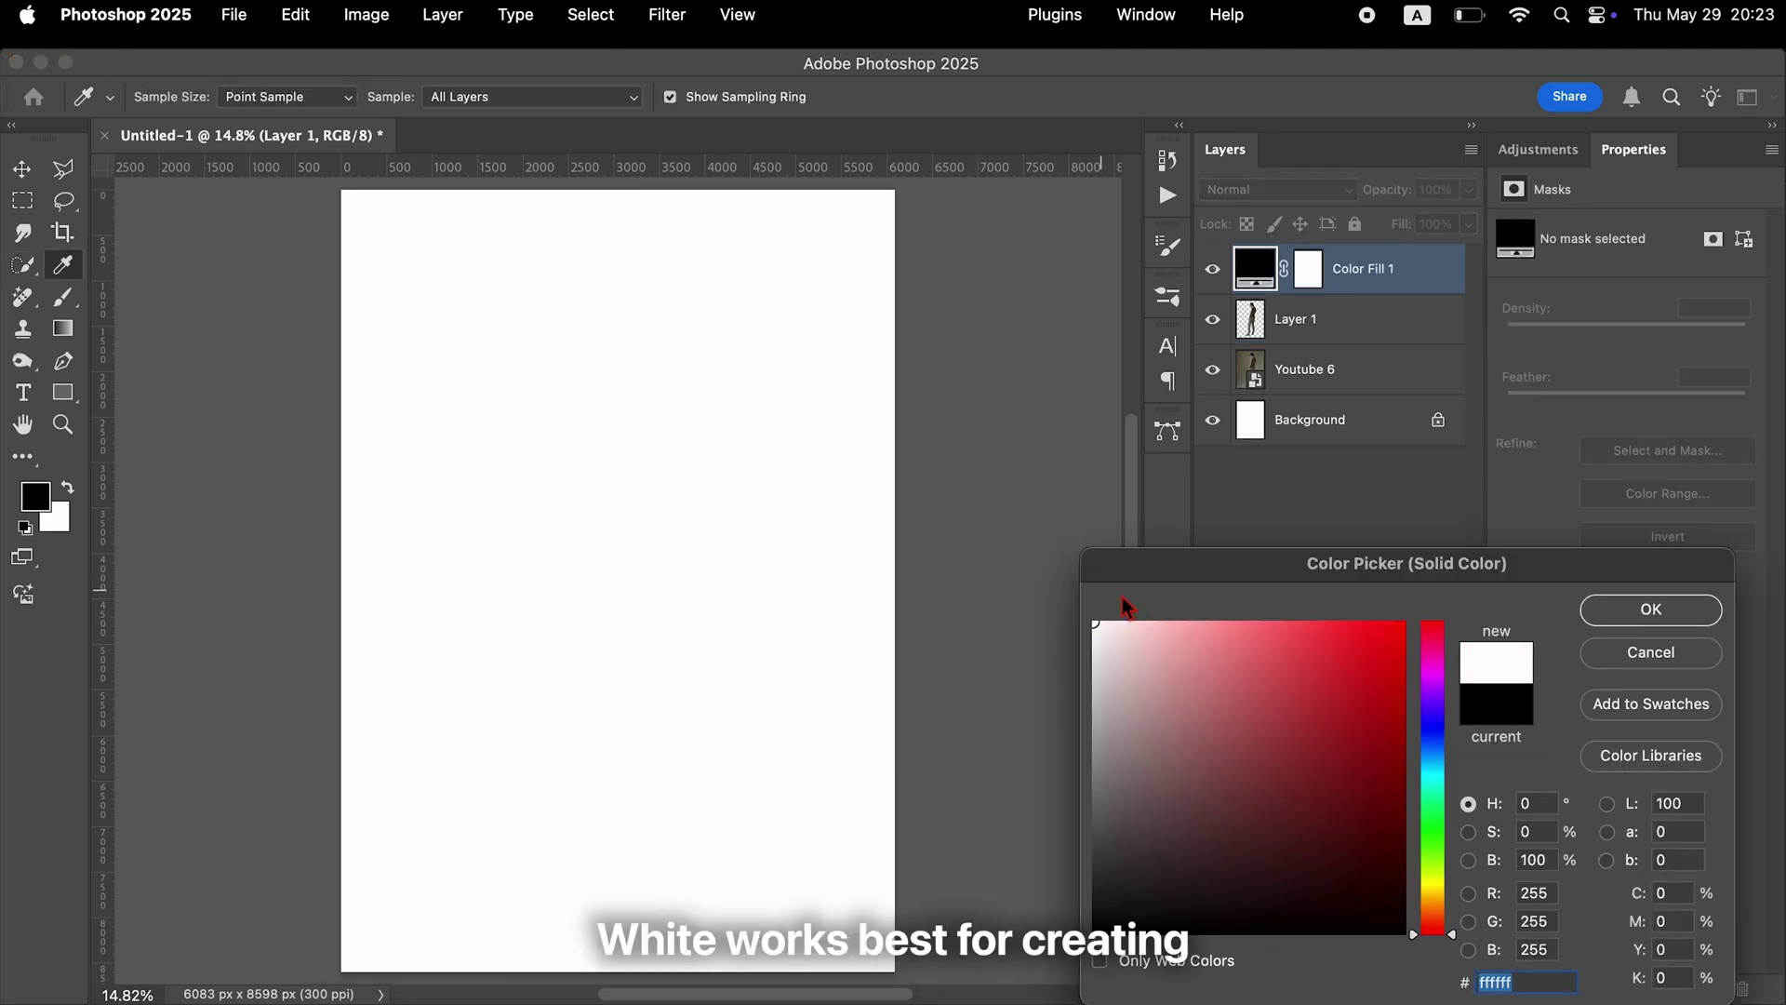
left_click(1616, 620)
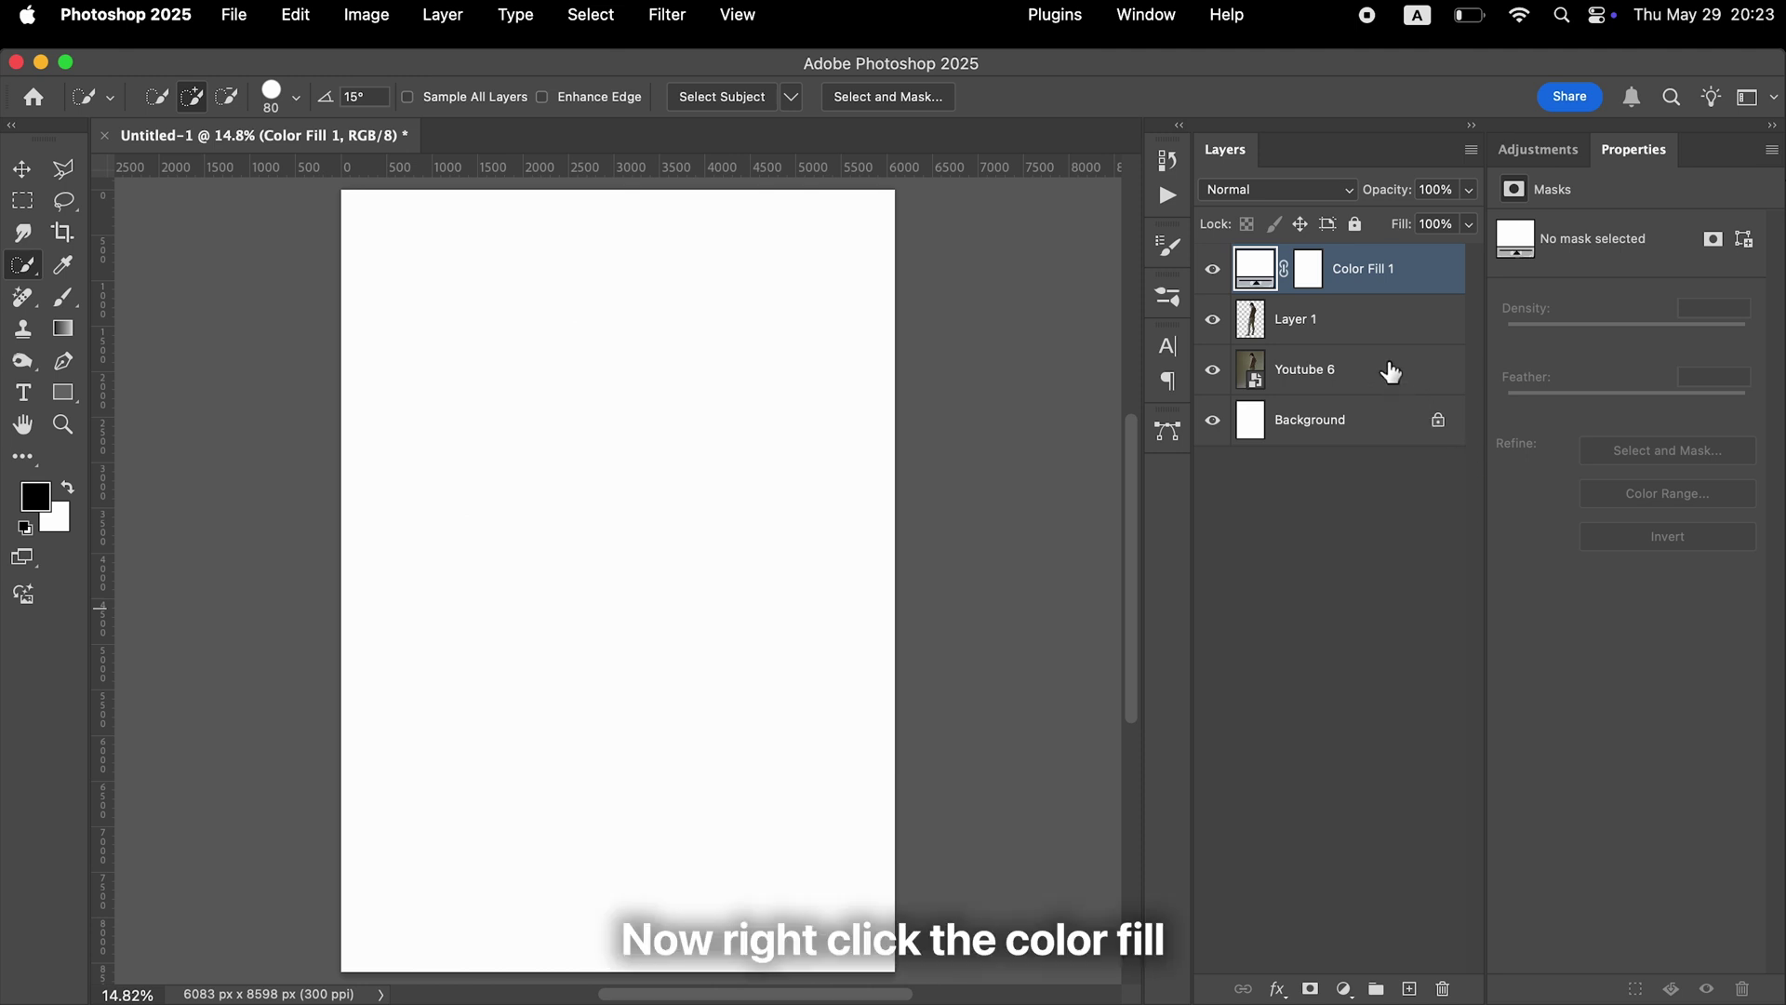
Clip the white Color Fill 1 layer to the man's Layer 1
right_click(1407, 276)
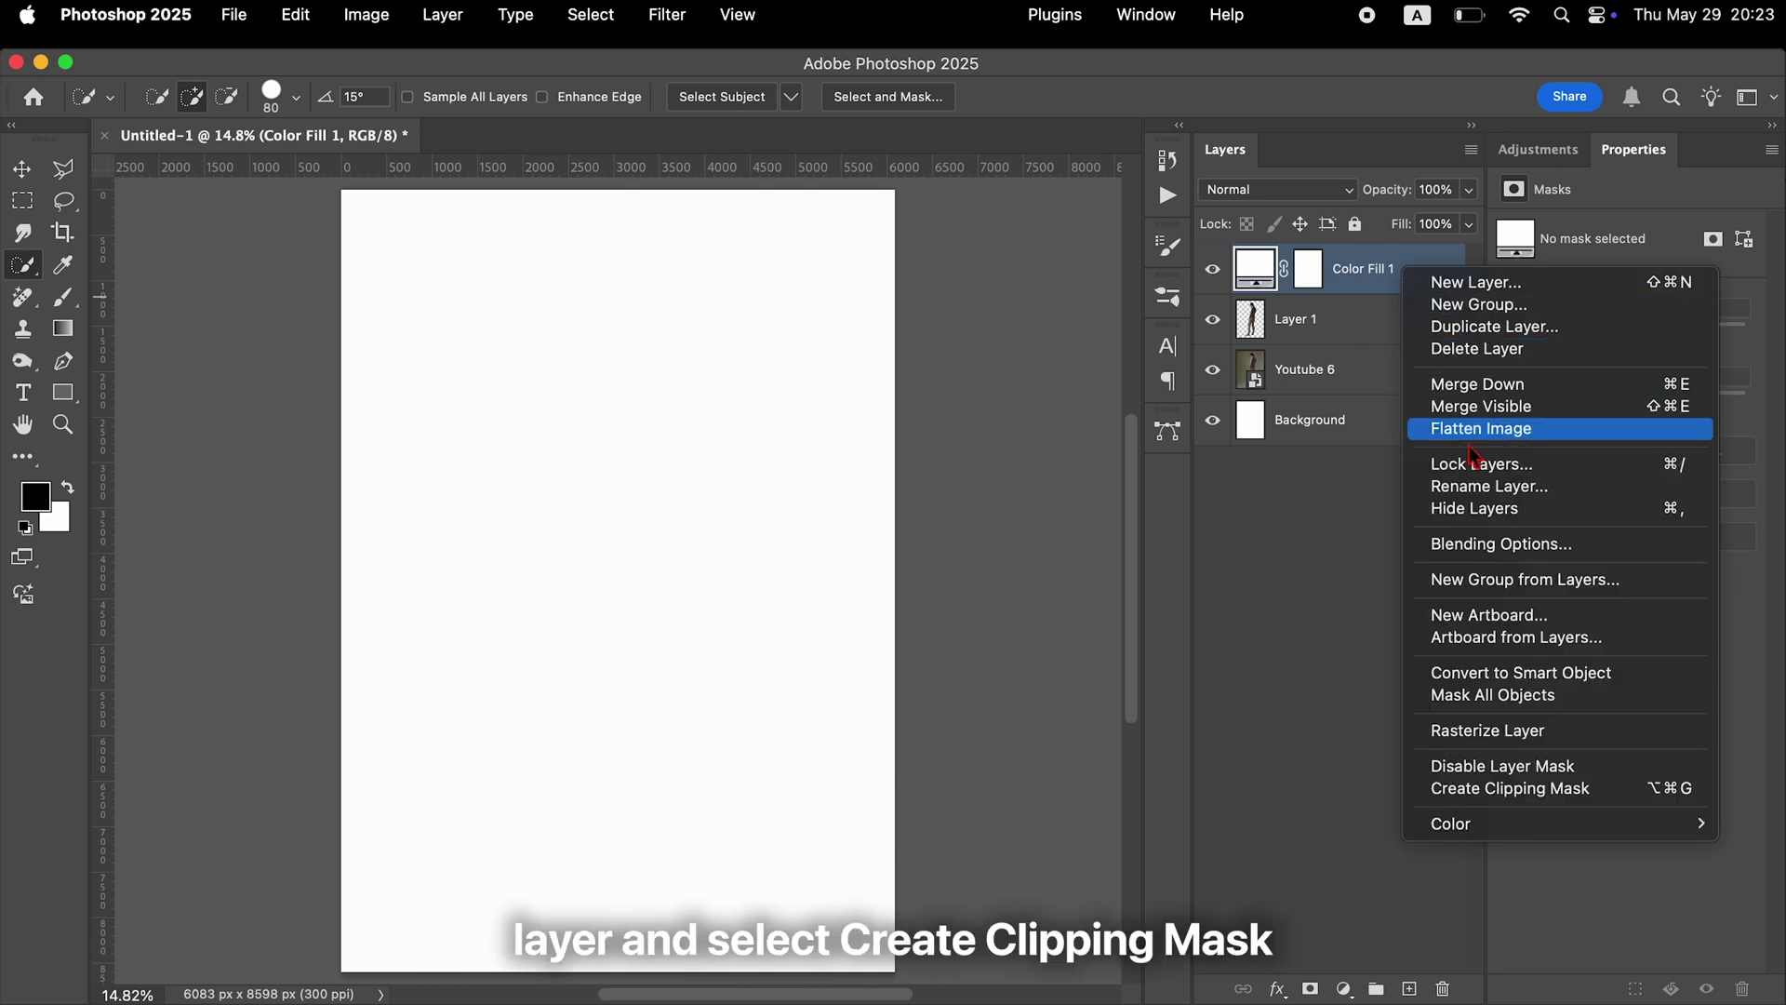
left_click(1535, 789)
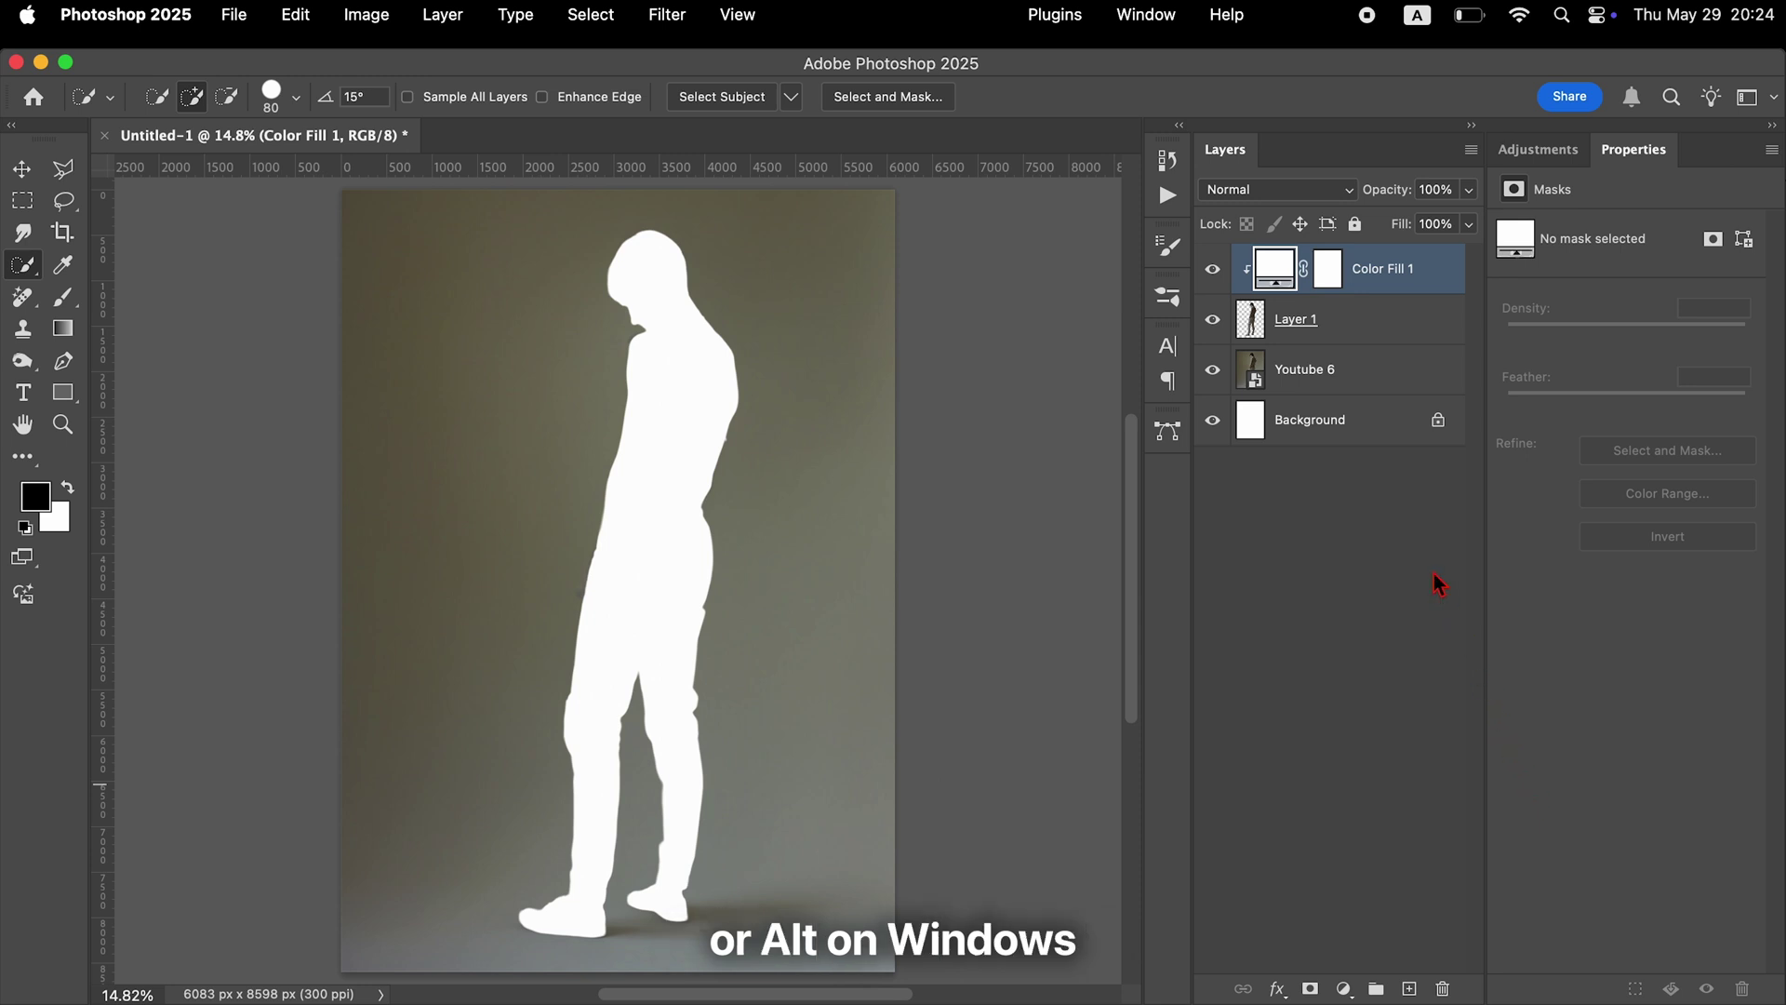
left_click(1321, 293, "alt")
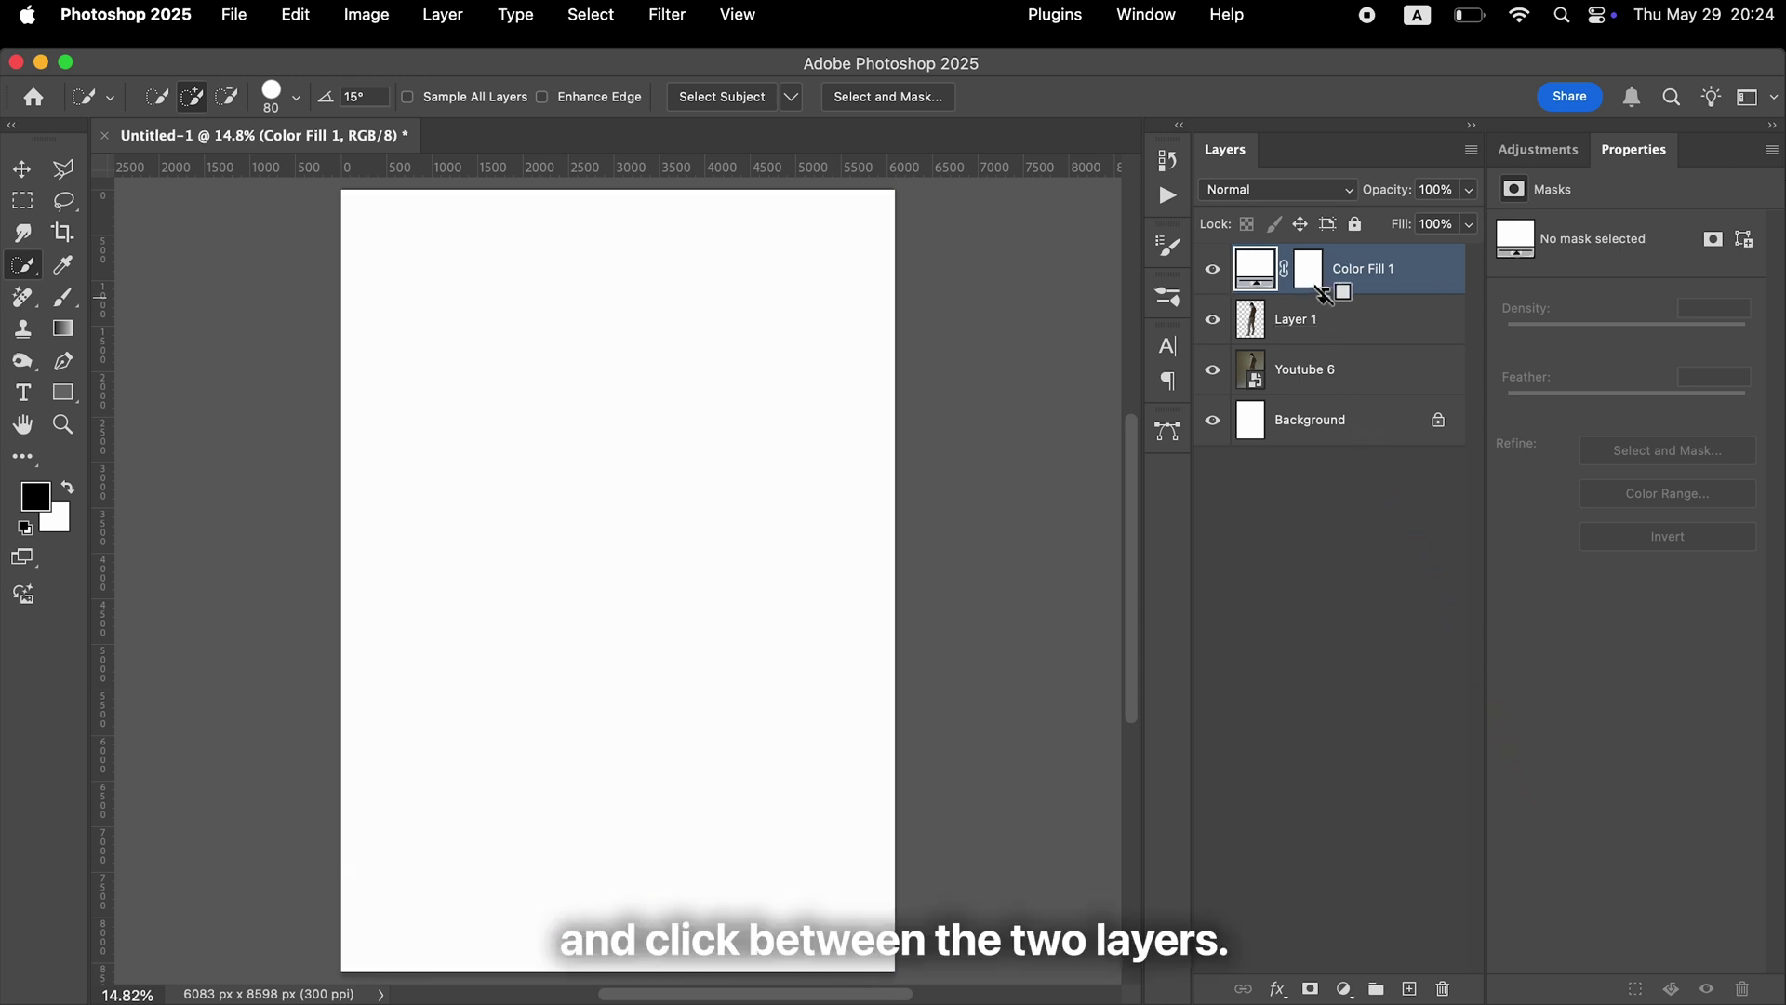
left_click(1321, 293, "alt")
left_click(1320, 291, "alt")
left_click(1321, 292, "alt")
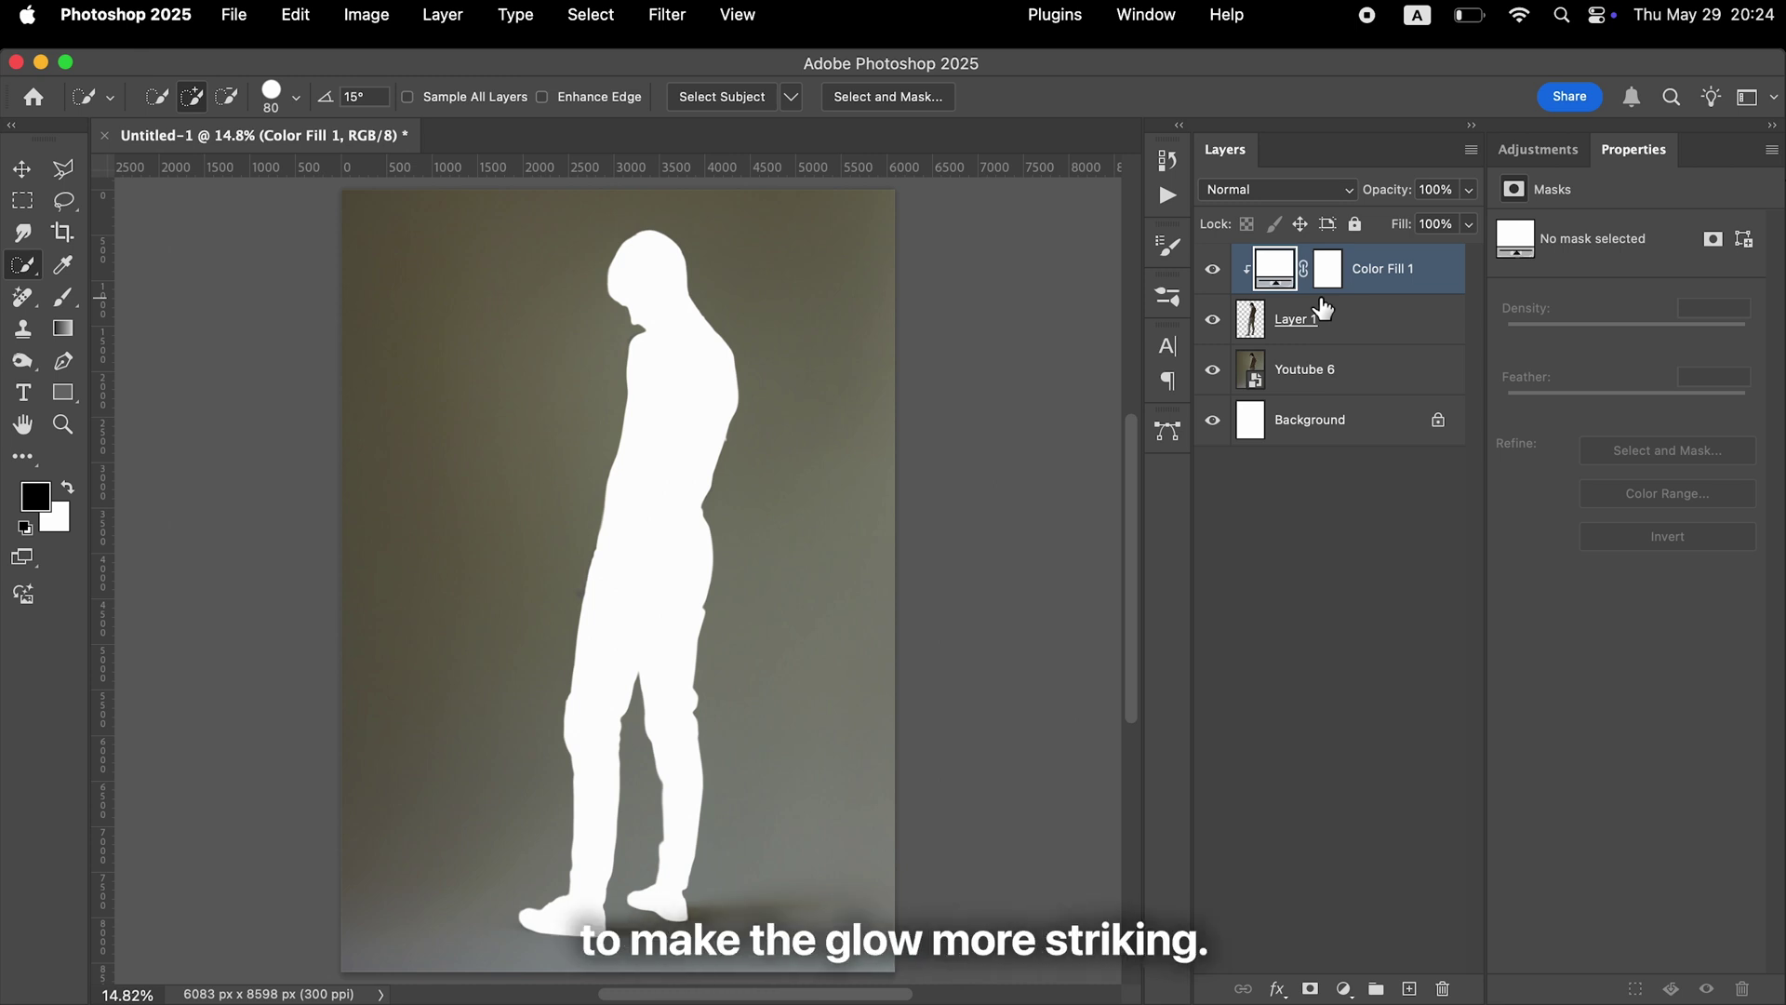
double_click(1431, 266)
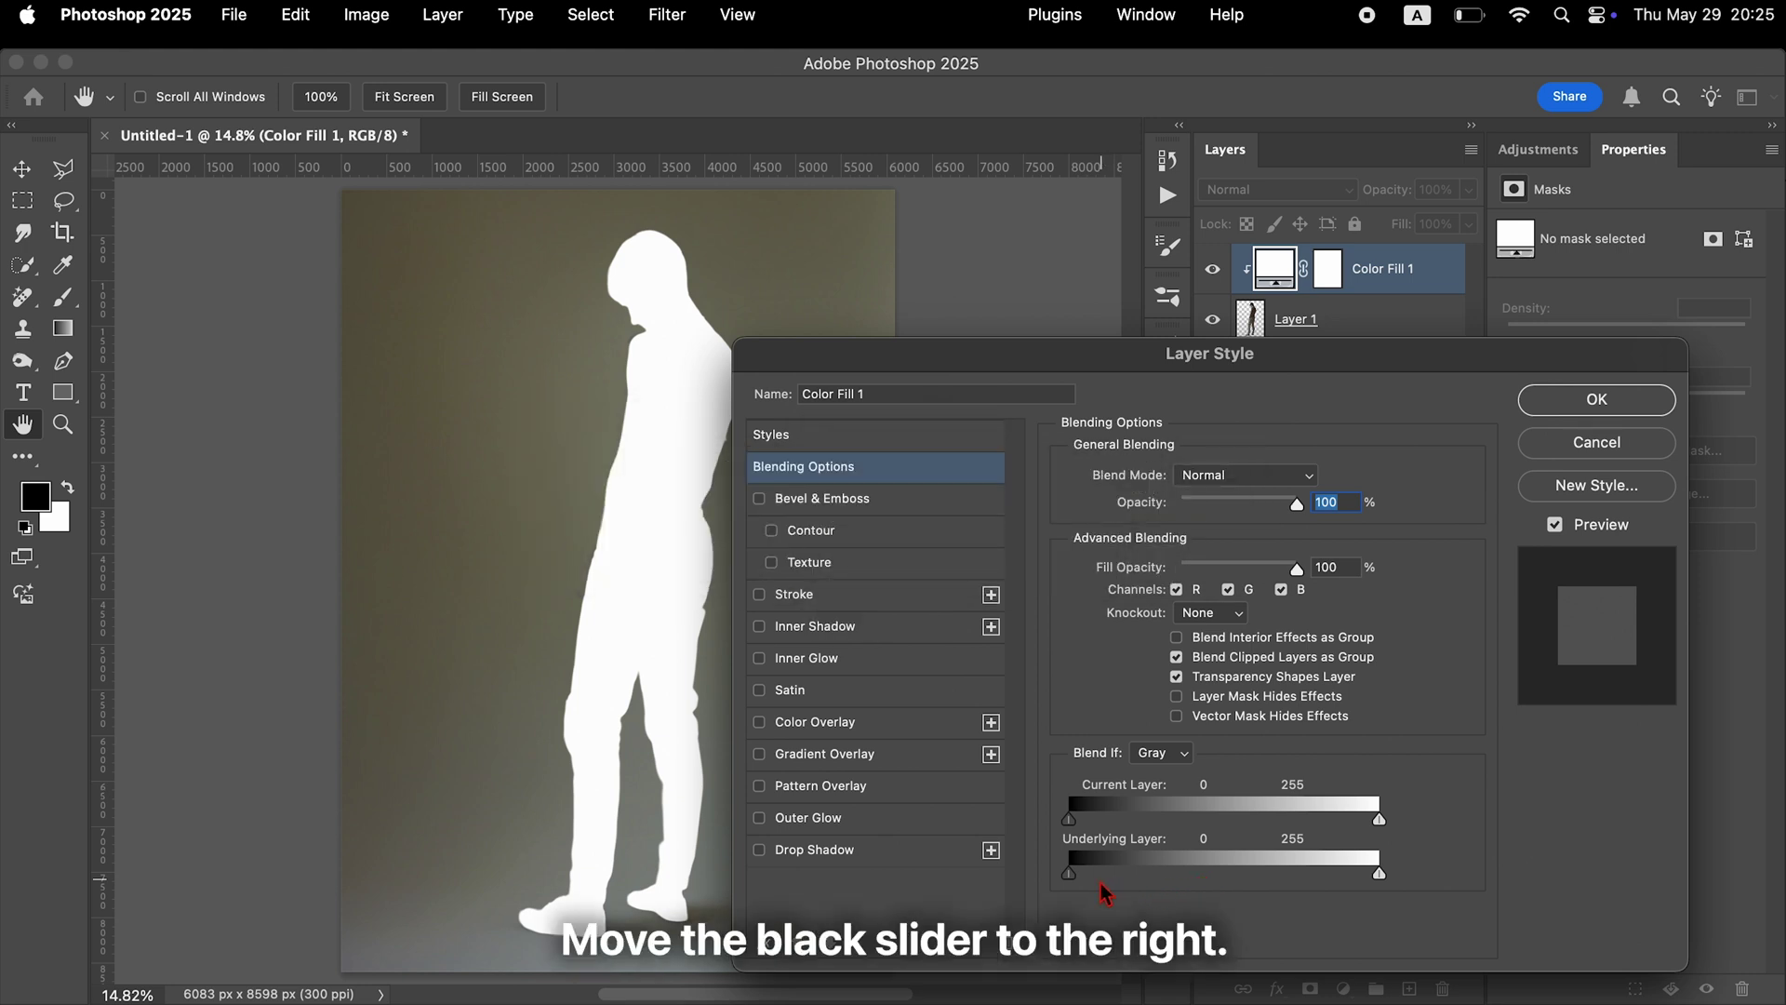
Split the Underlying Layer Blend If slider to about 72/92 so dark tones show through
mouse_move(1076, 872)
left_mouse_down()
mouse_move(1238, 868)
mouse_move(1069, 875)
left_mouse_up()
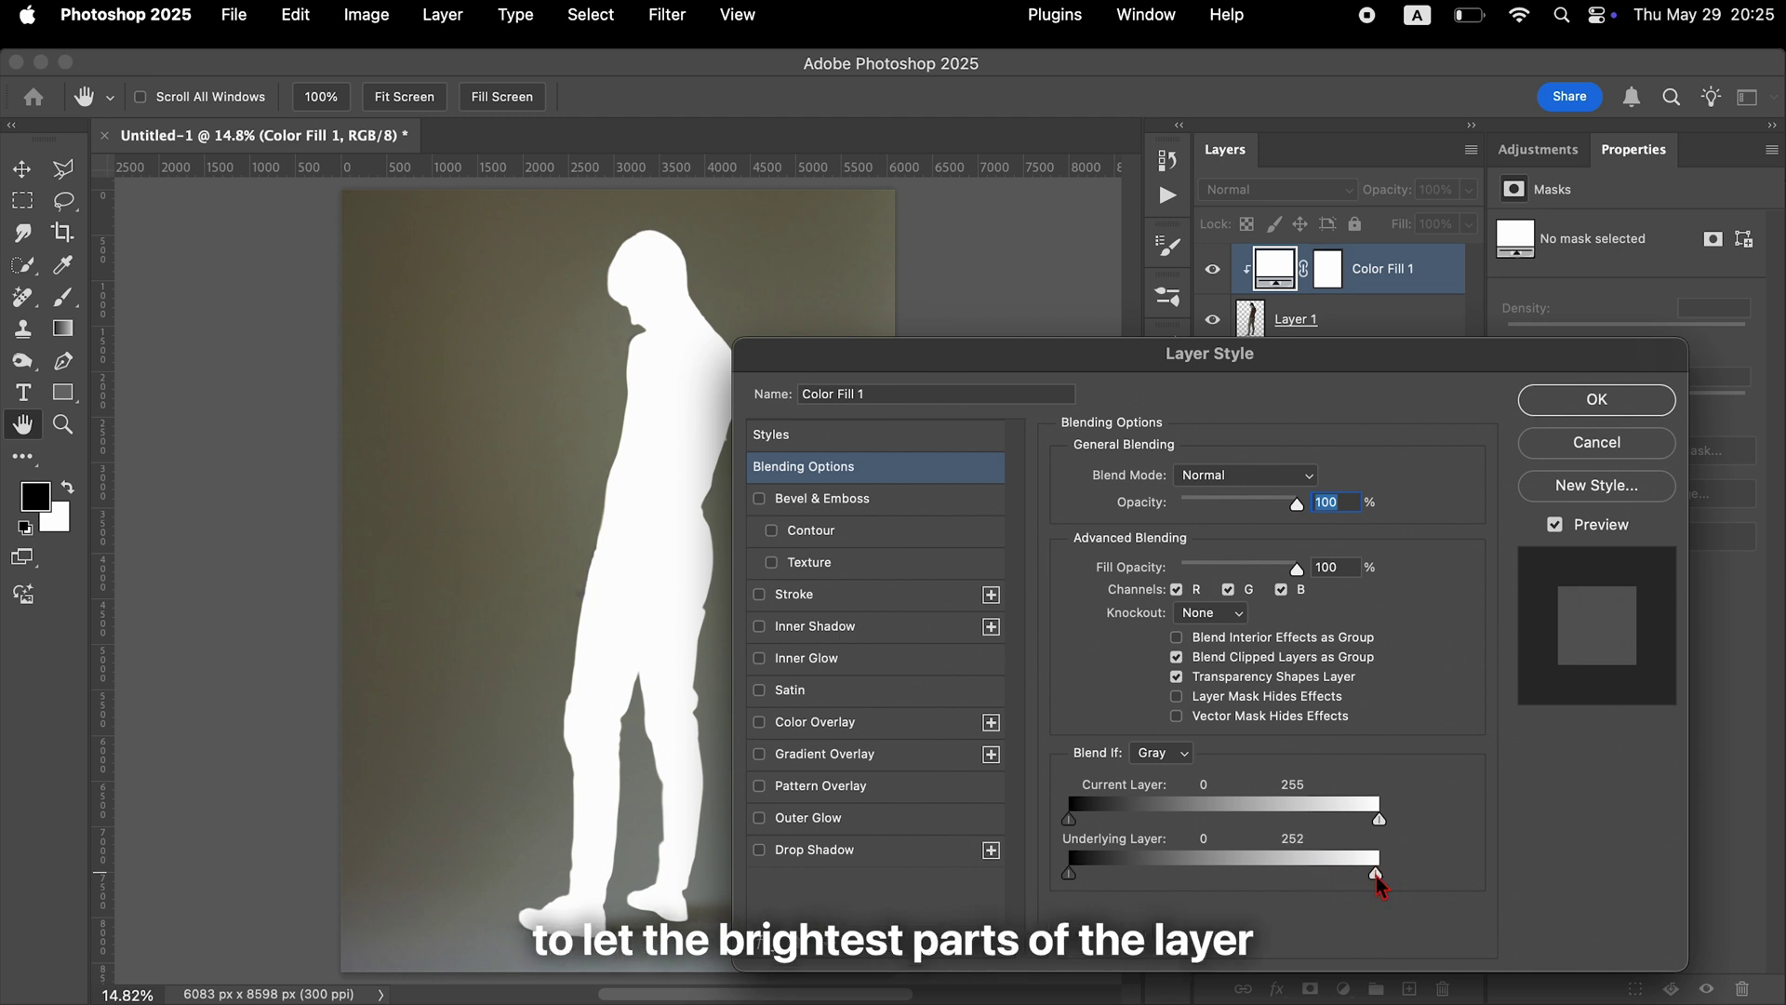
left_click_drag(1323, 882, 1160, 882)
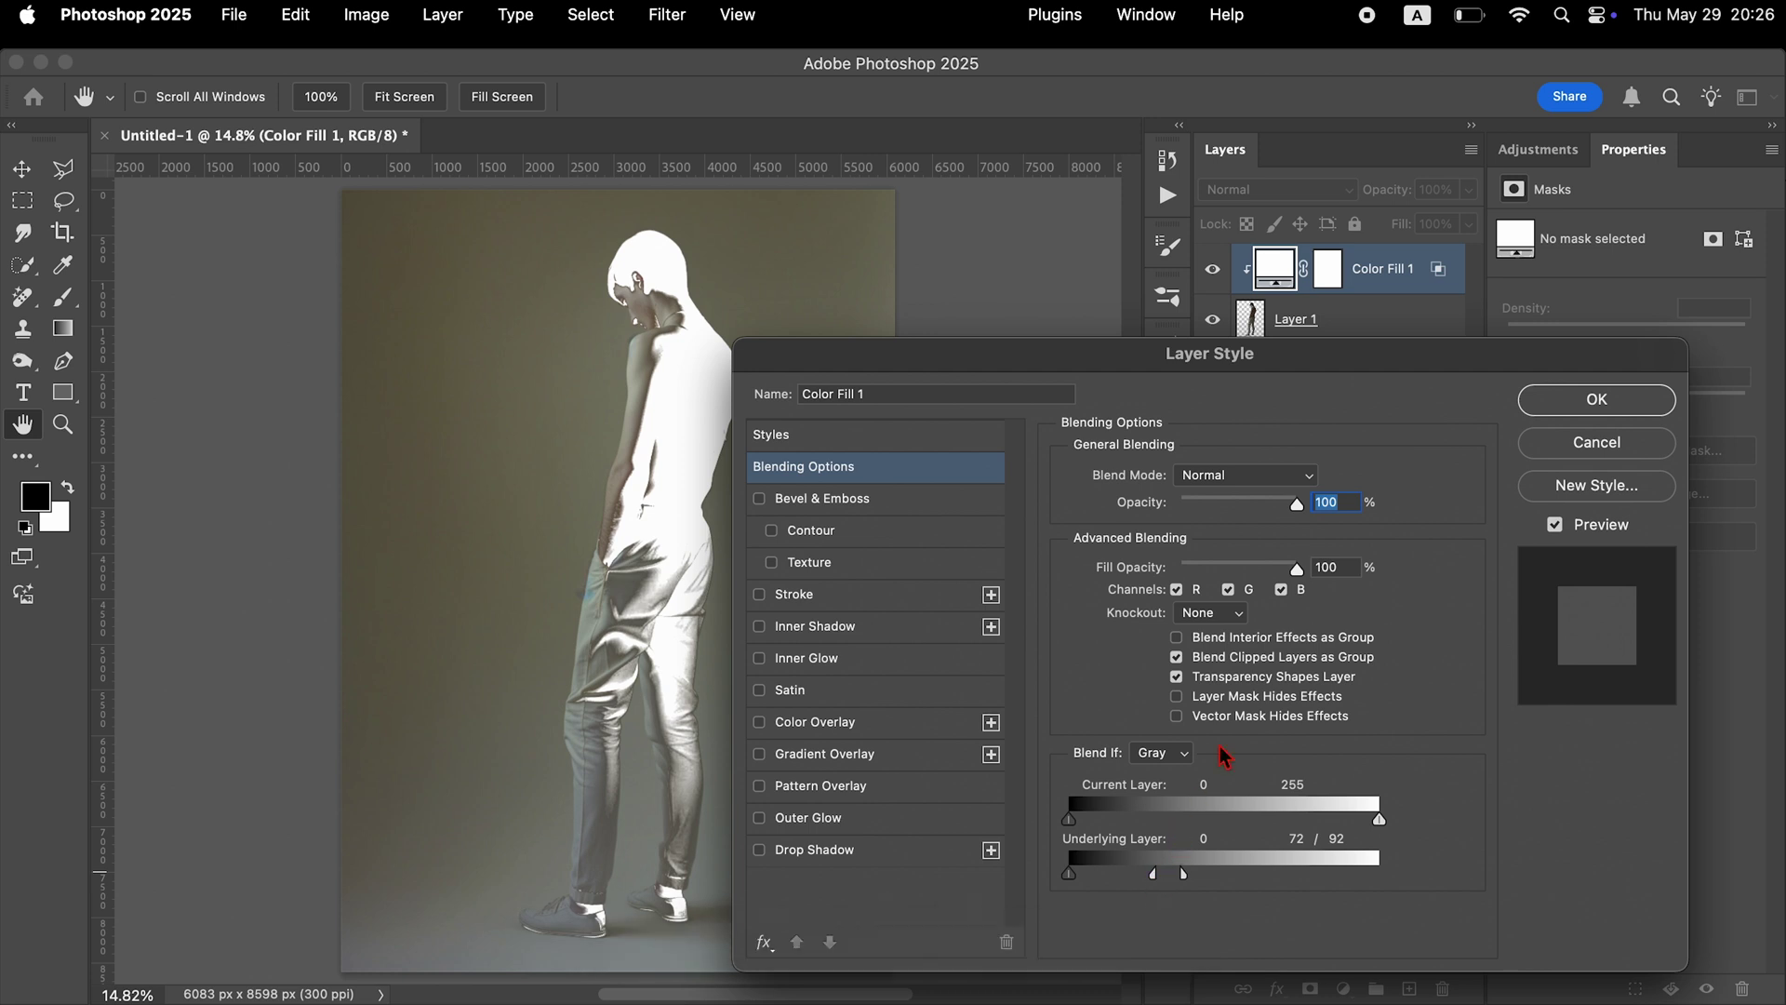
Select the photo's bright areas via Color Range at fuzziness 141 and copy them to Layer 2
left_click(1598, 400)
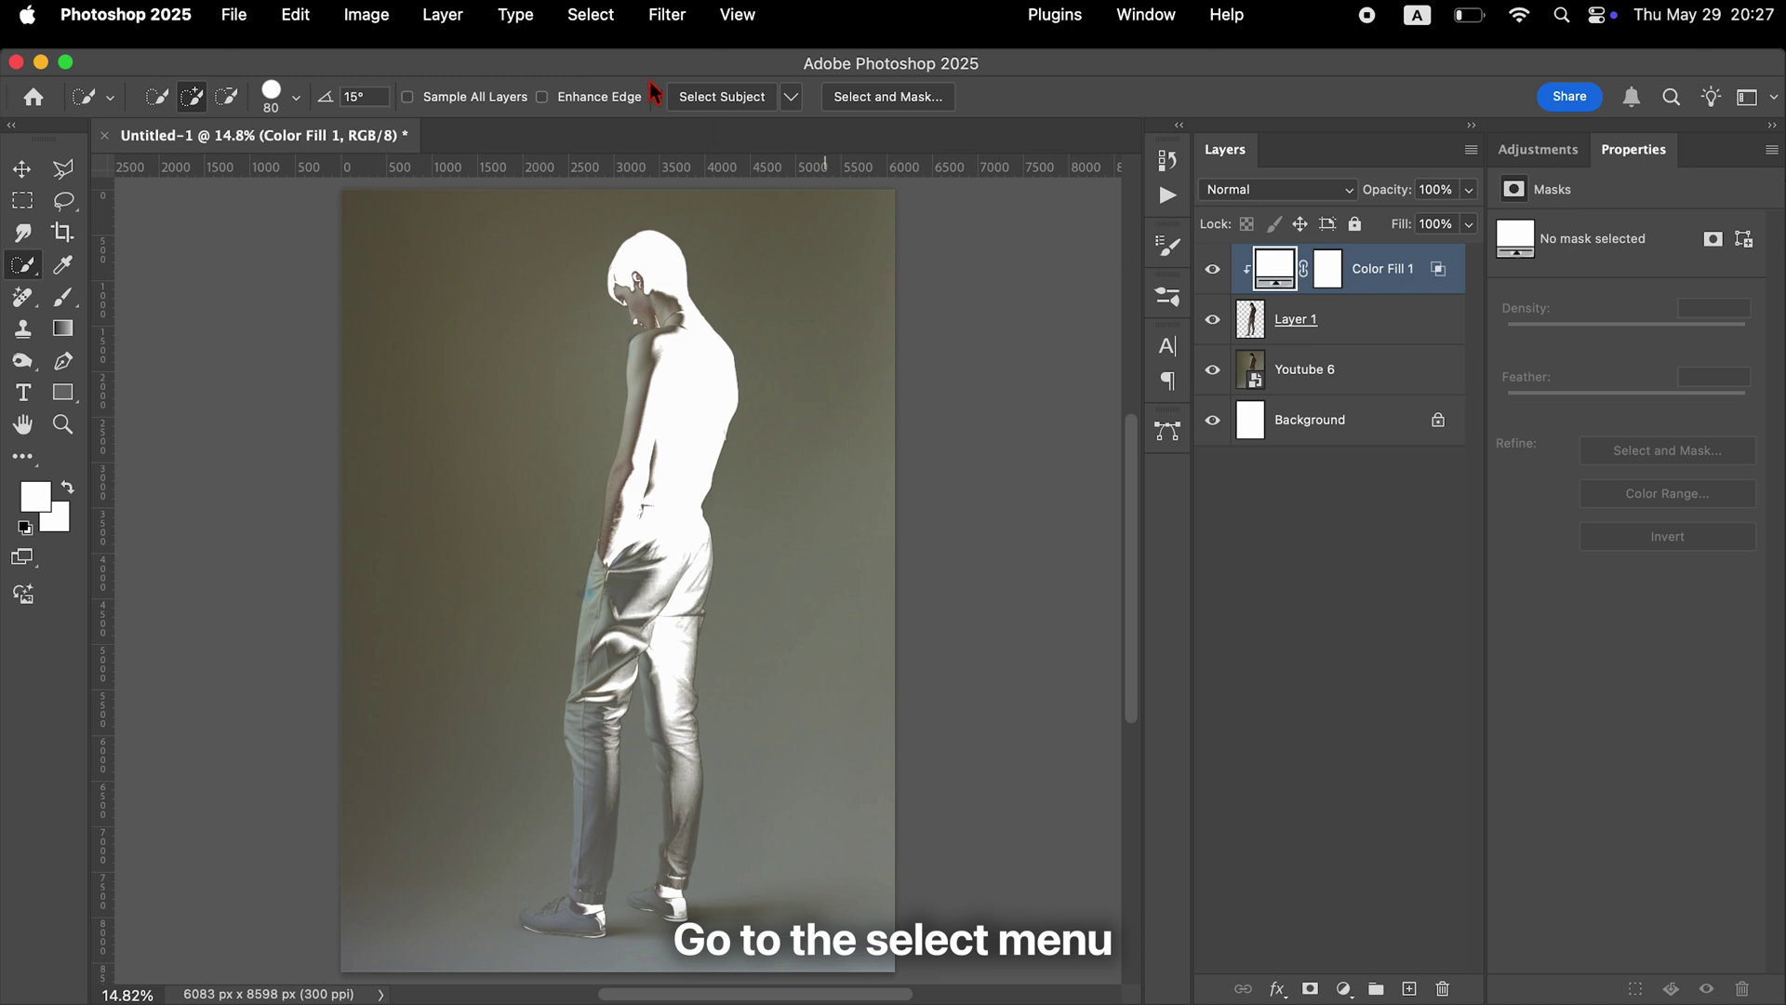
left_click(593, 15)
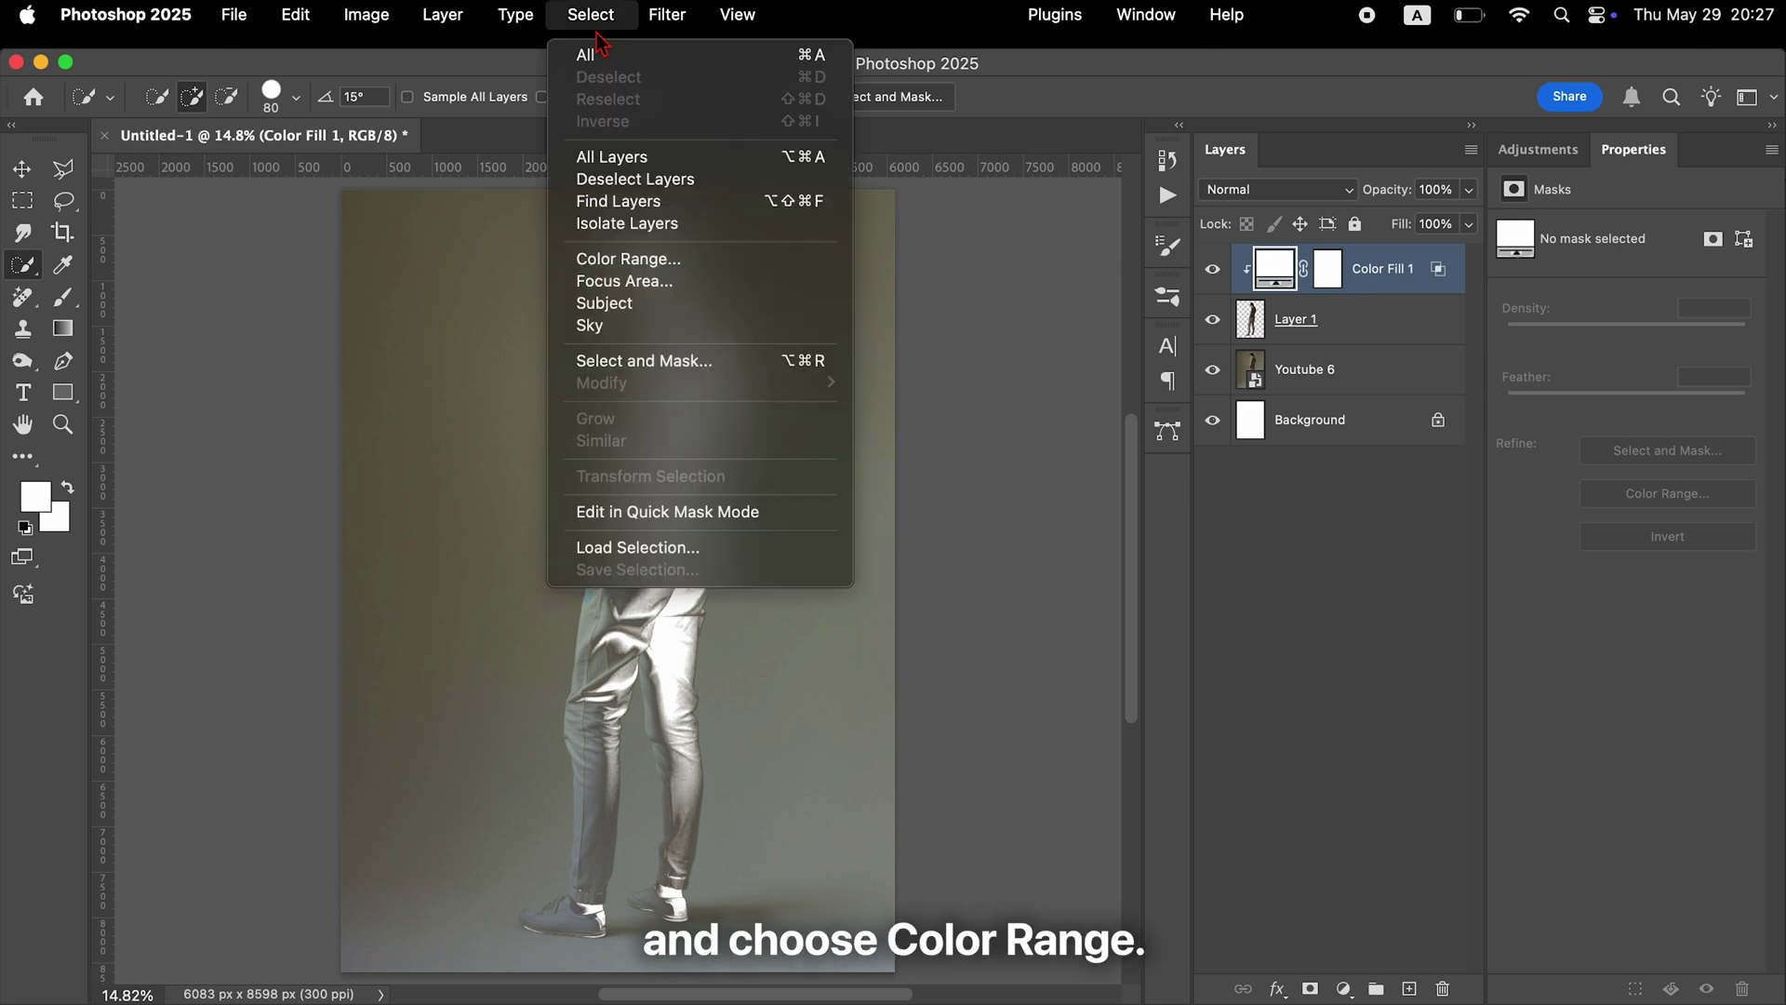
left_click(655, 266)
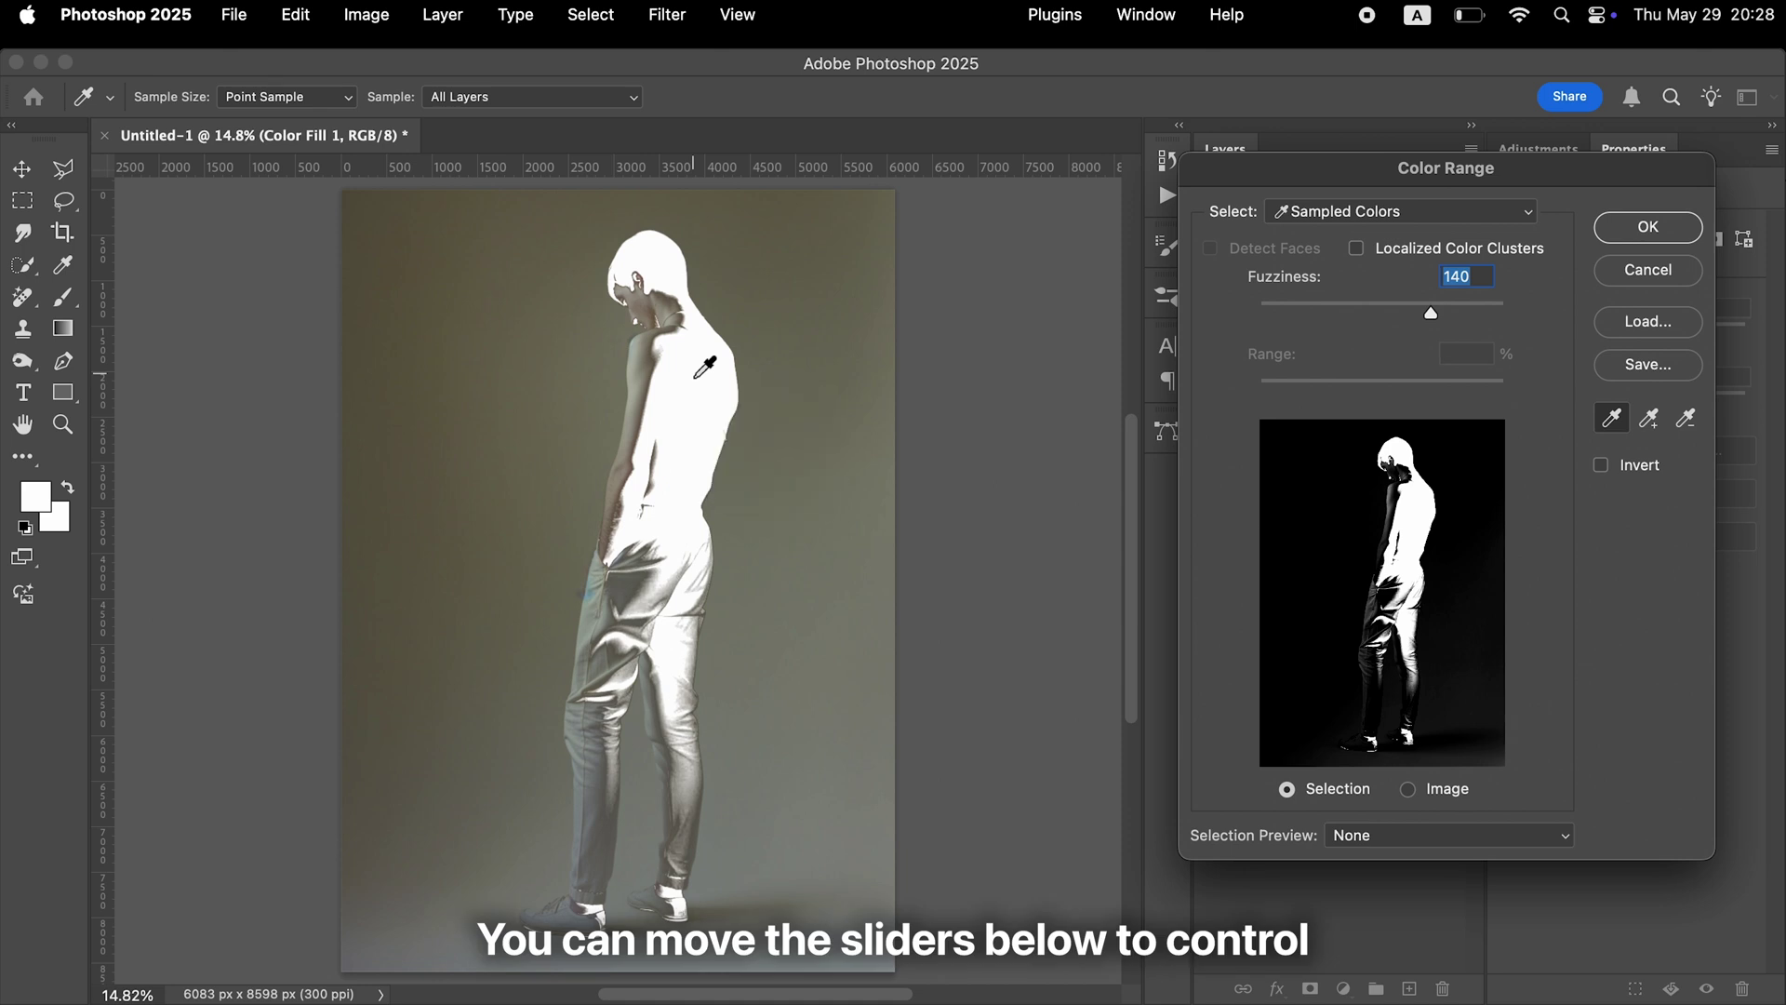
mouse_move(1431, 314)
left_mouse_down()
mouse_move(1403, 312)
mouse_move(1540, 316)
mouse_move(1433, 314)
left_mouse_up()
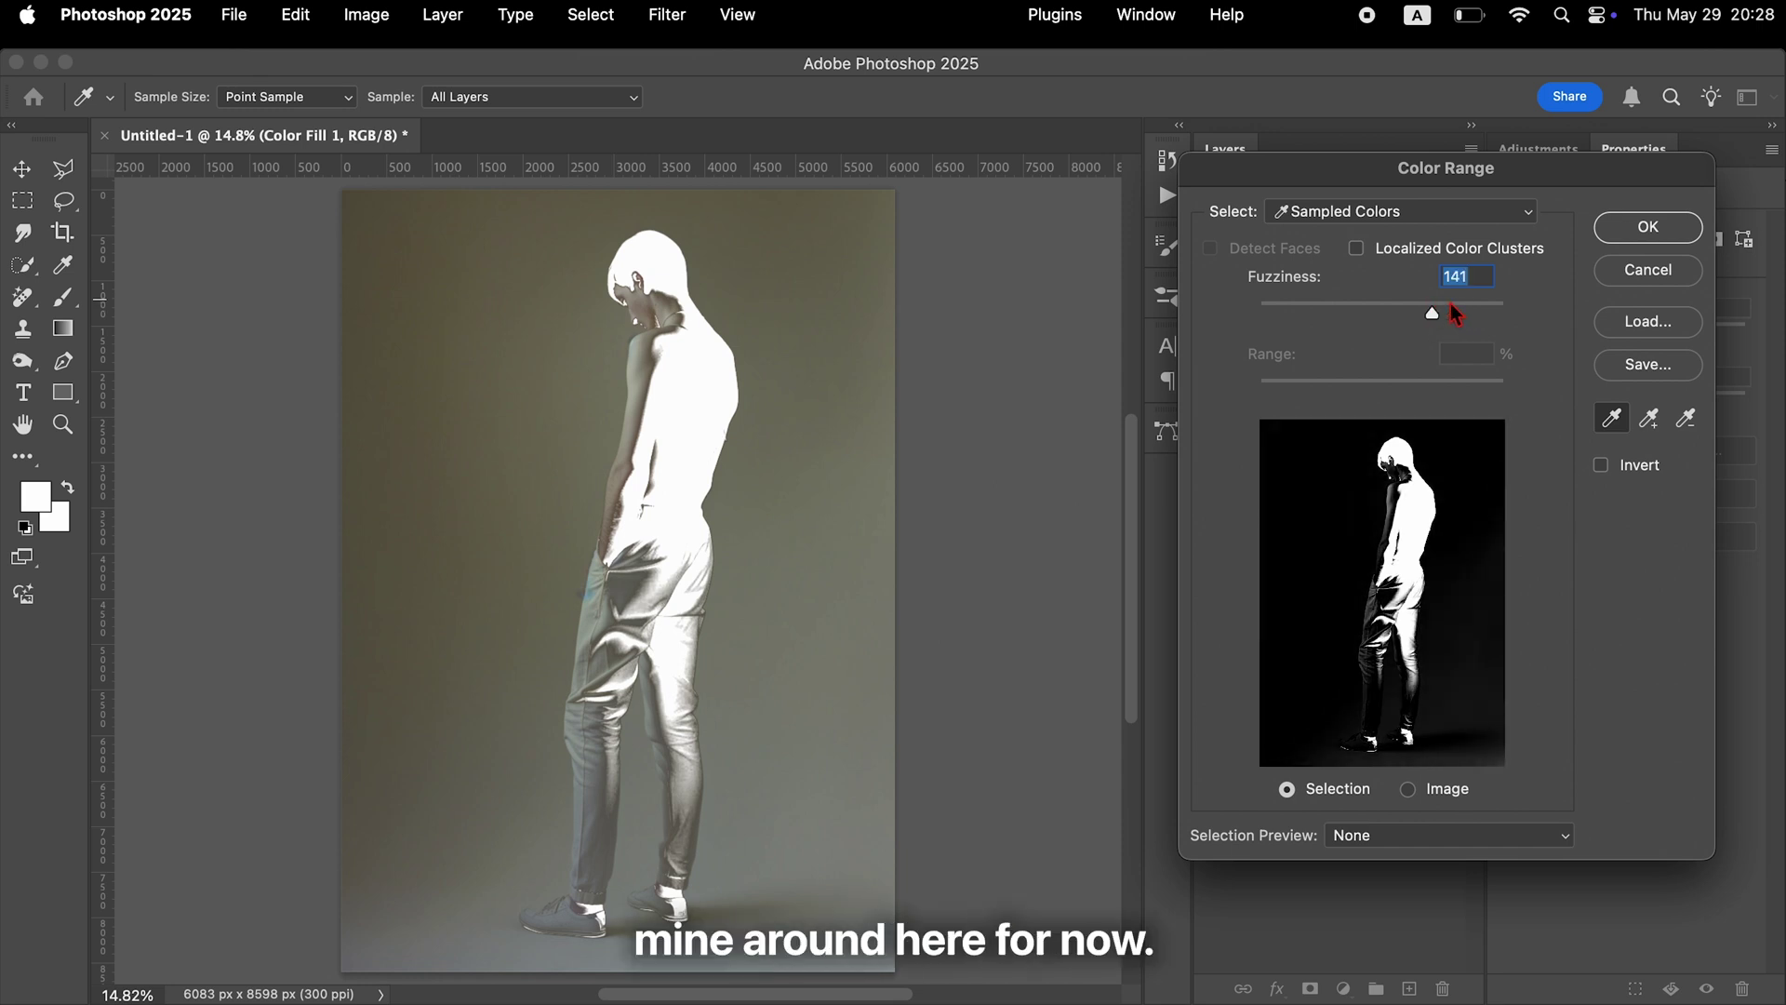
left_click(1619, 233)
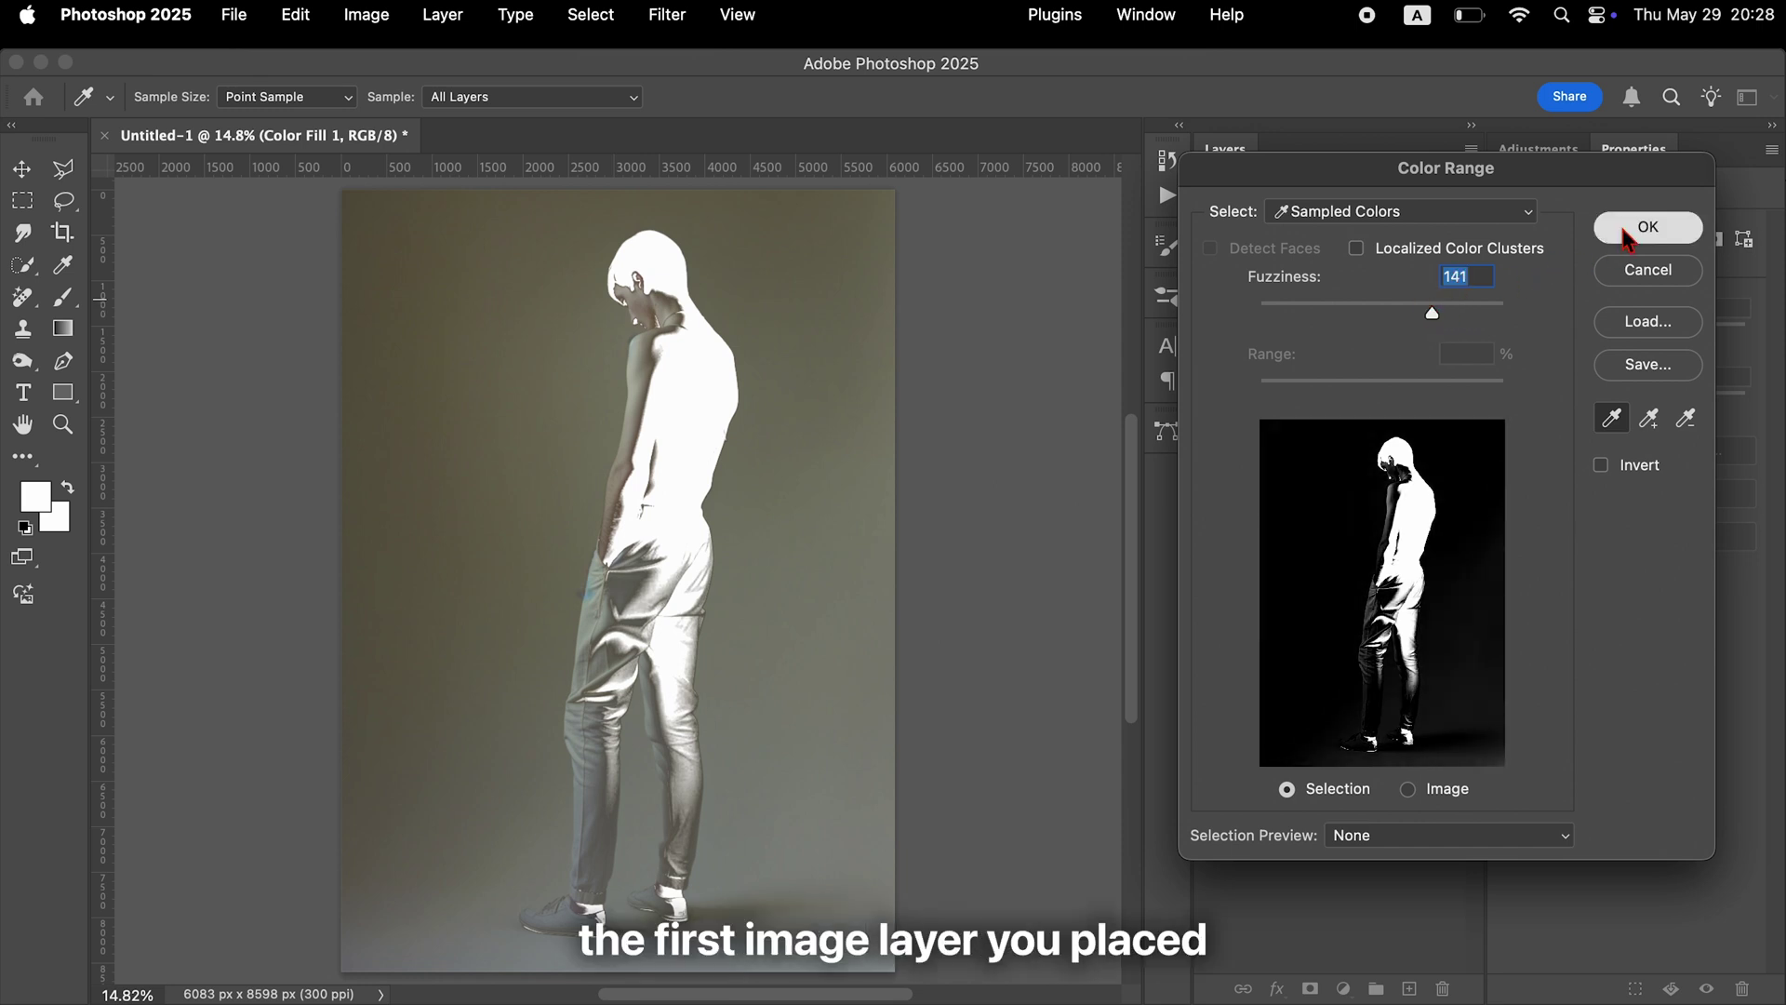
left_click(1428, 377)
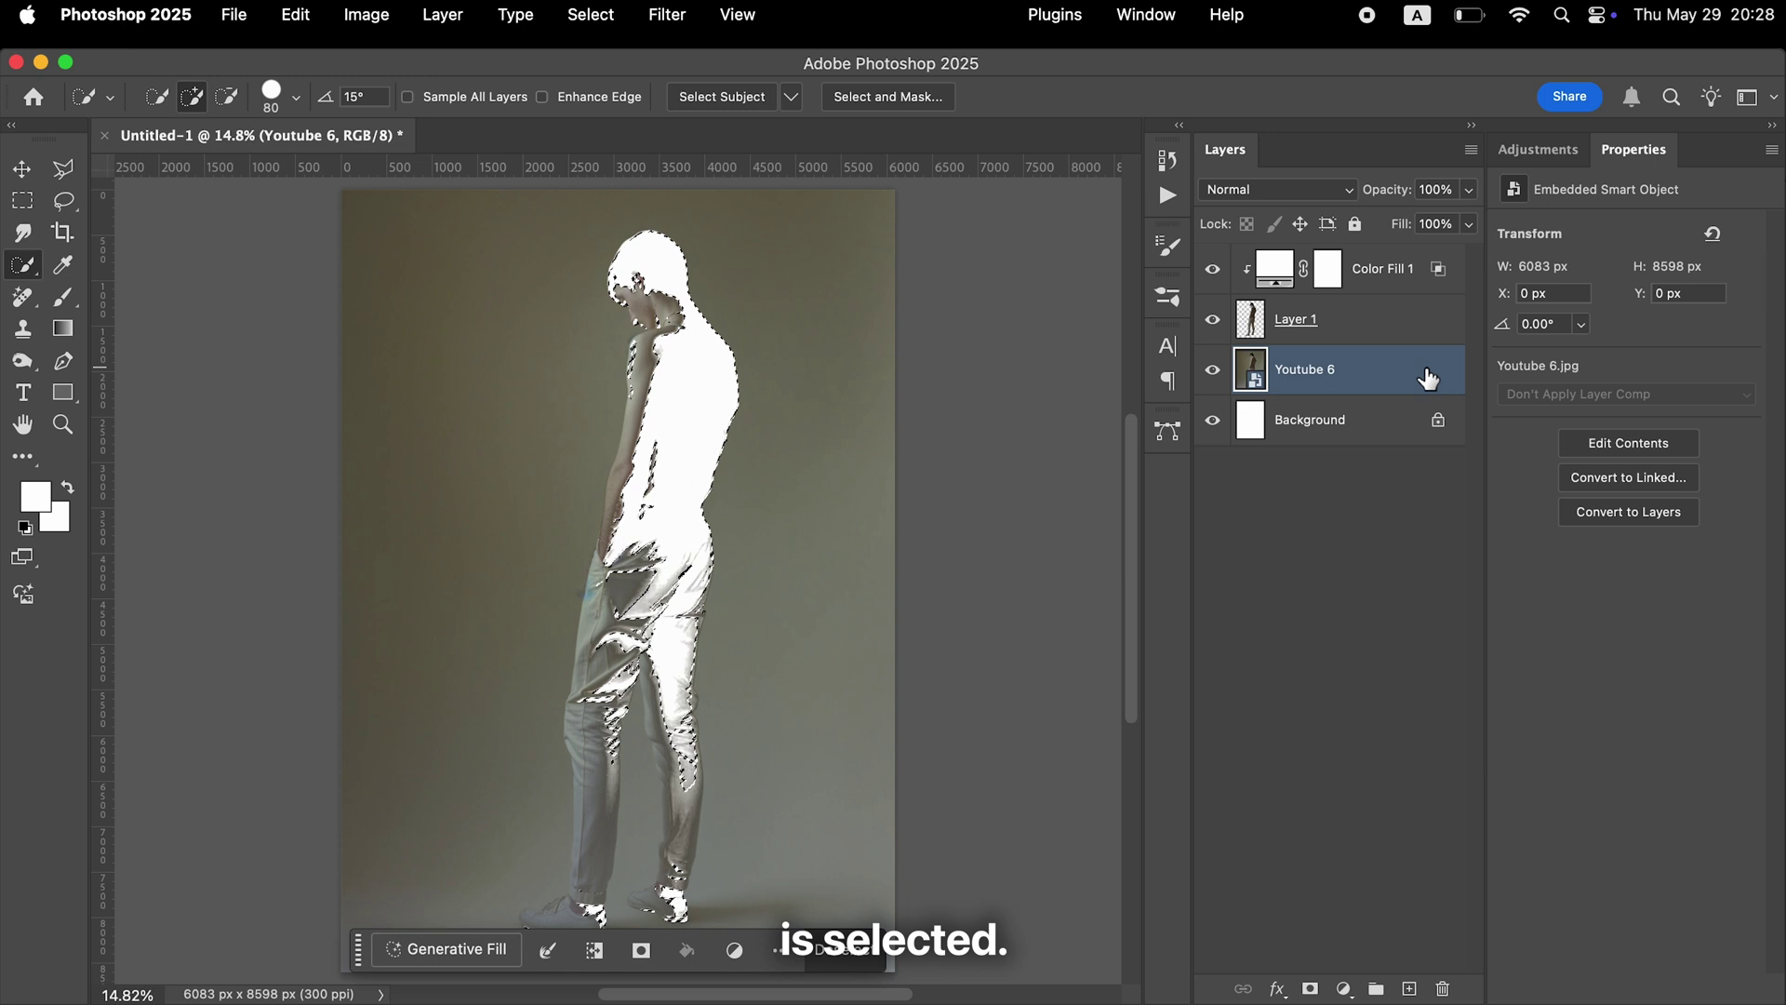
key("super+j")
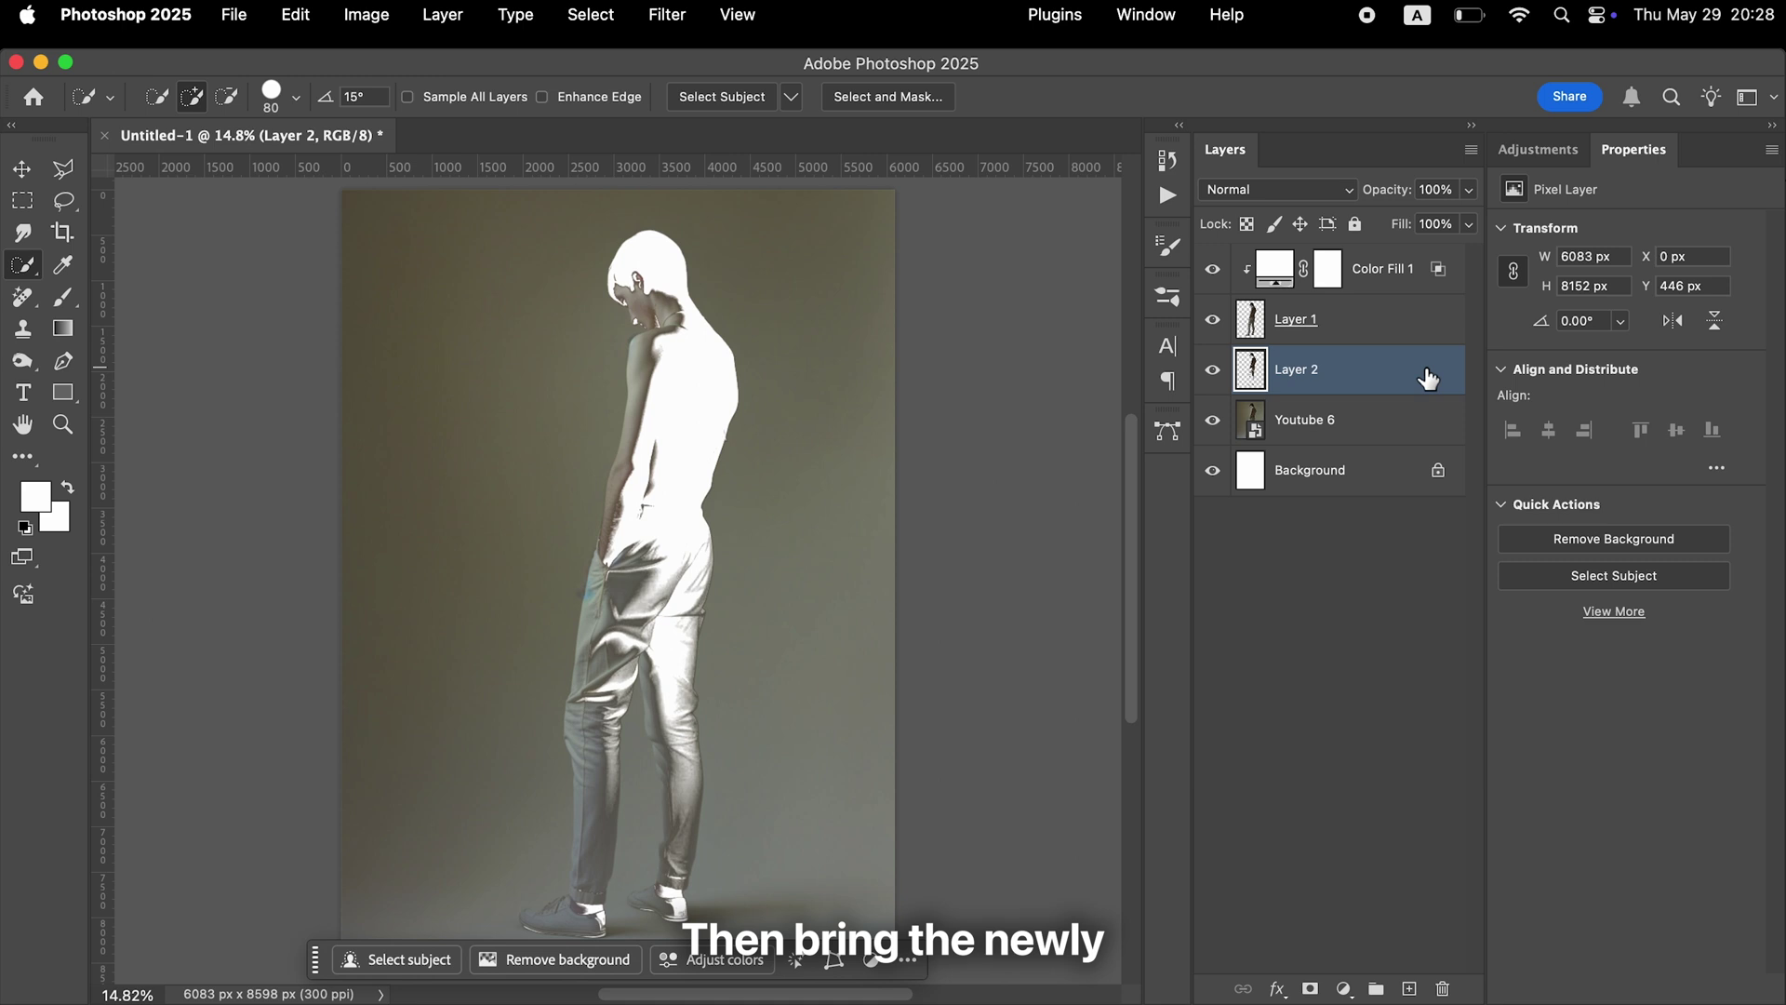
Move Layer 2 to the top, convert it to a smart object, and set Linear Dodge (Add)
left_click_drag(1428, 377, 1413, 263)
right_click(1414, 268)
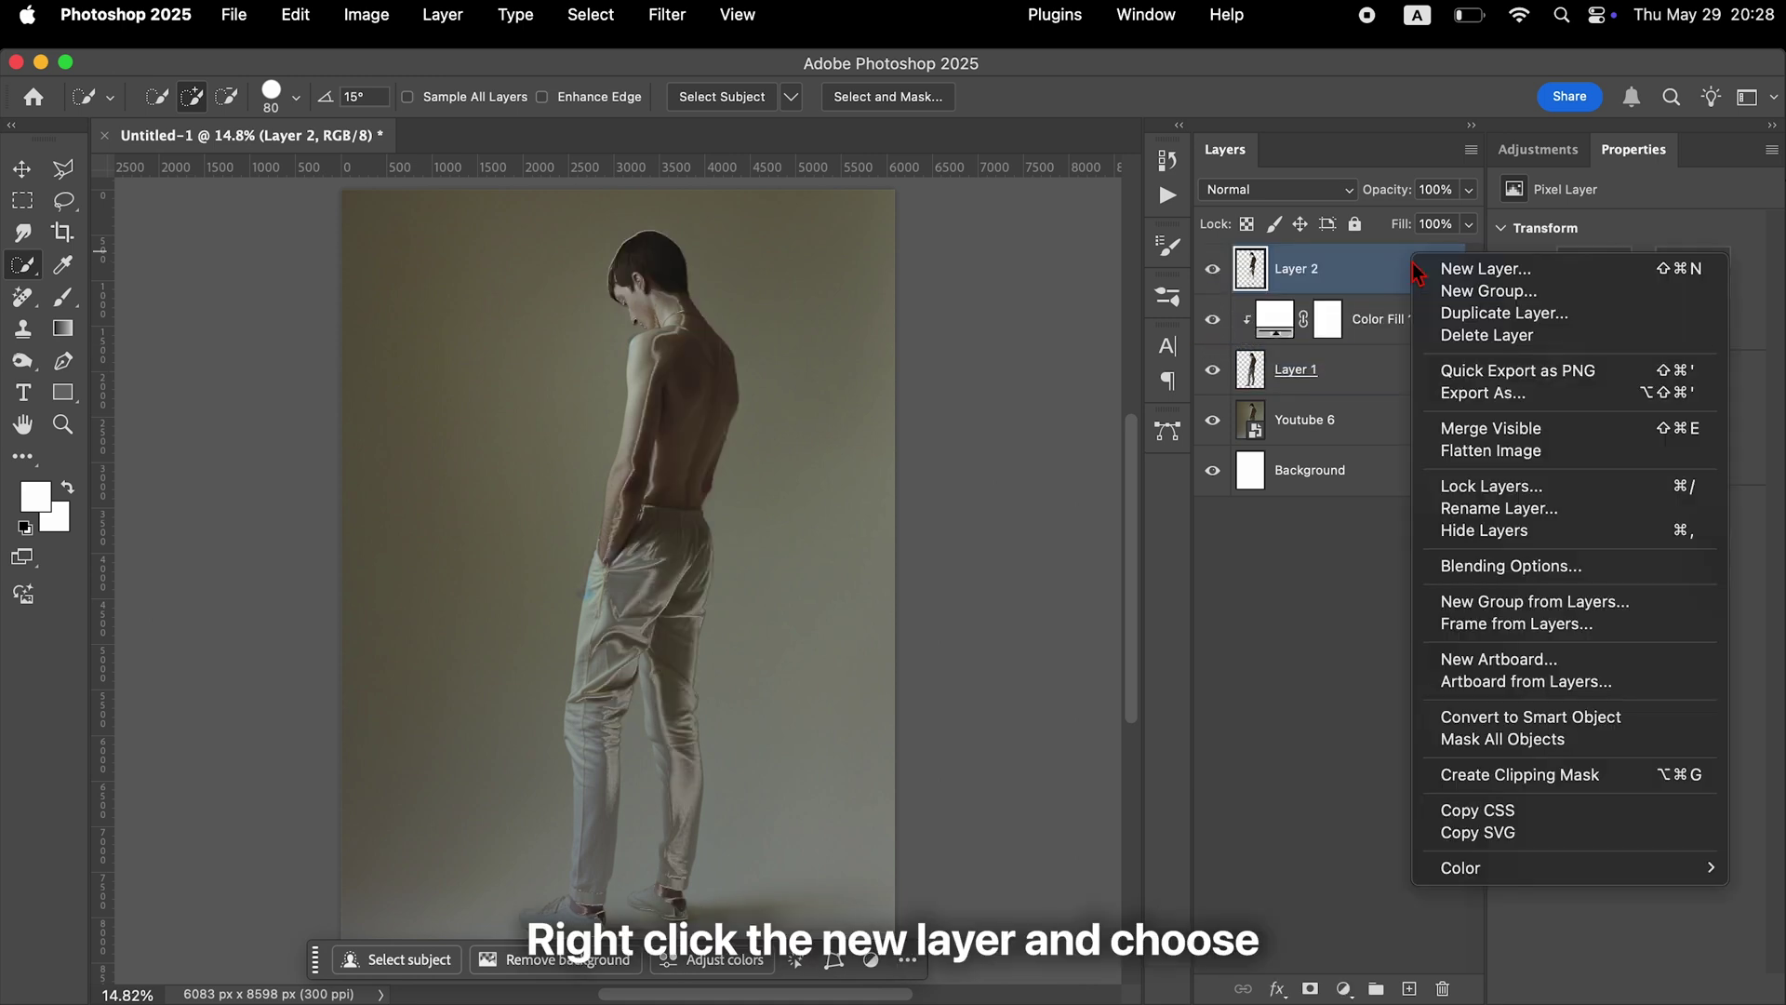
left_click(1540, 718)
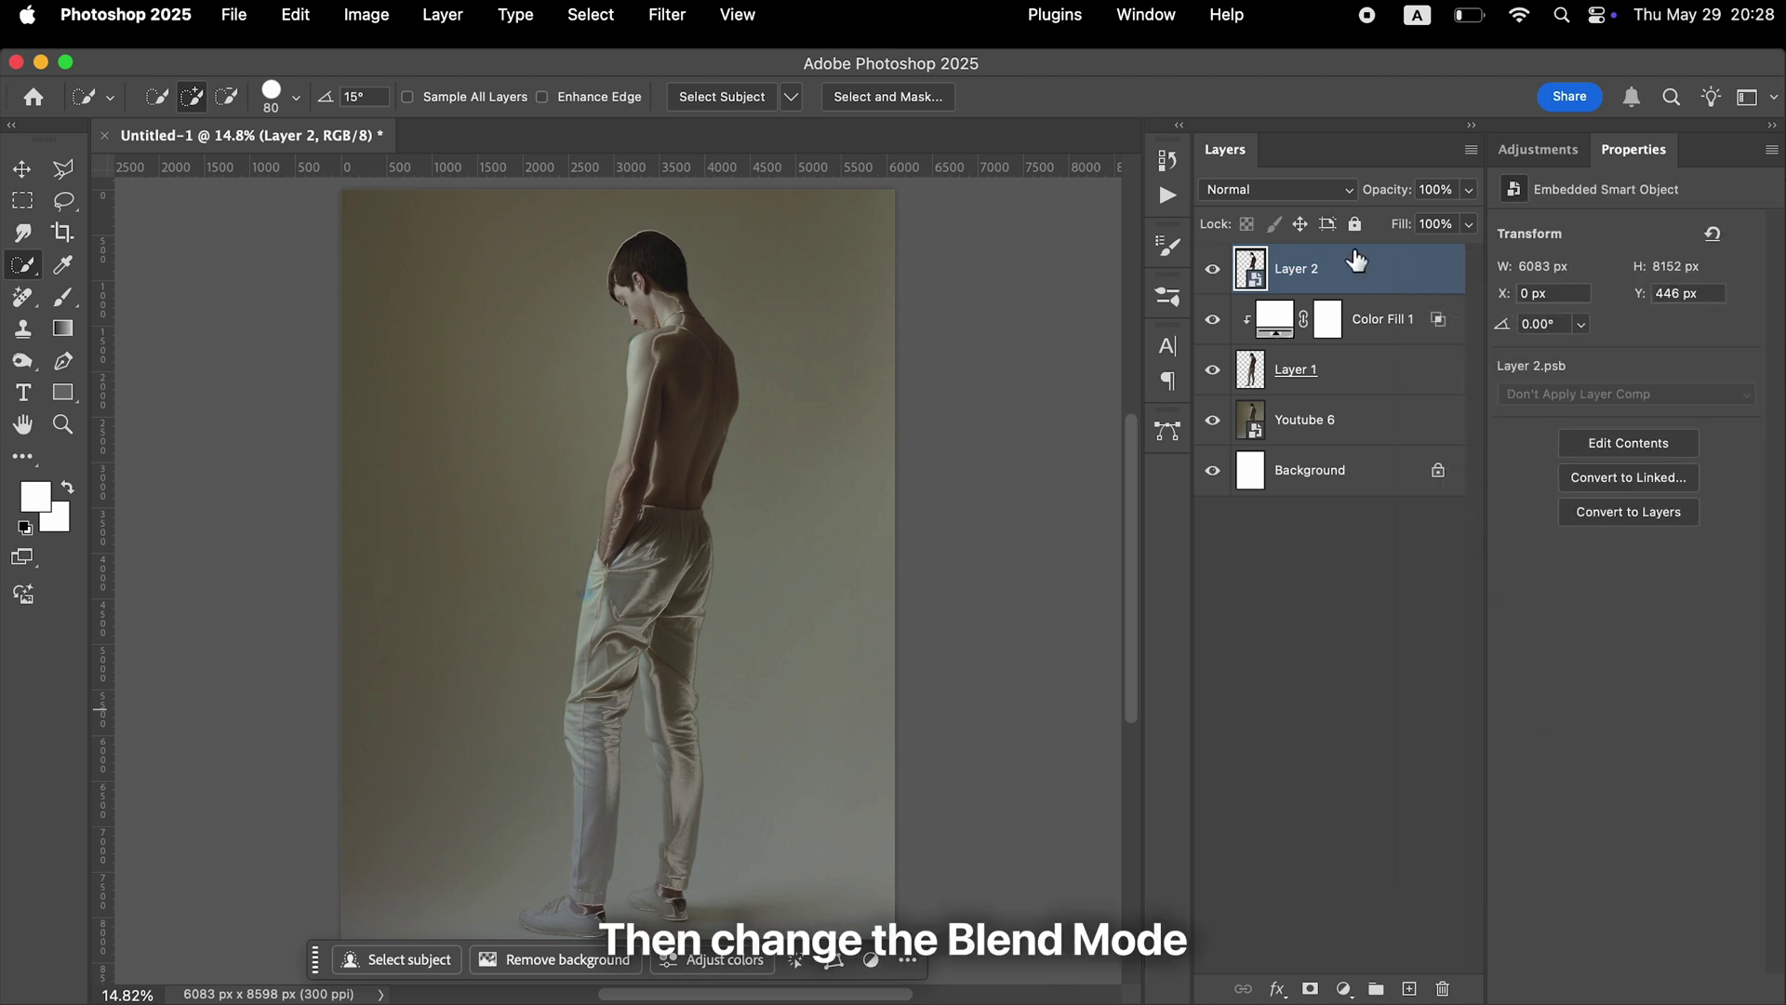
left_click(1346, 194)
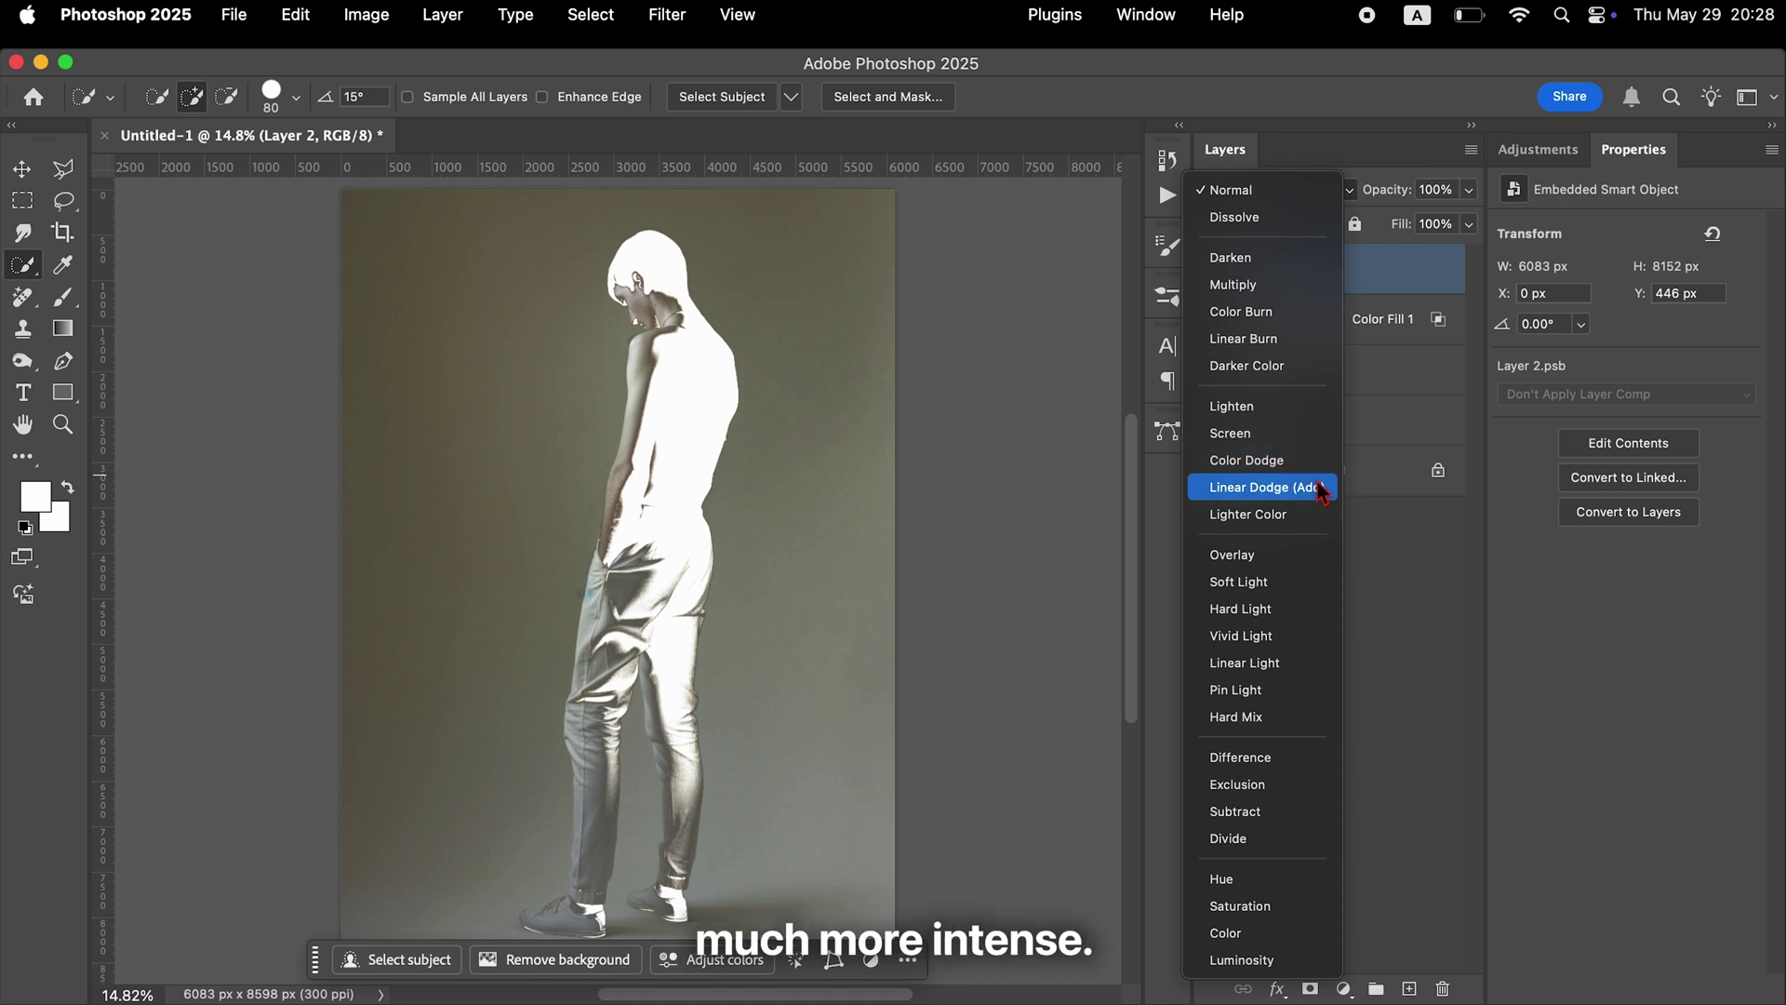
left_click(1265, 487)
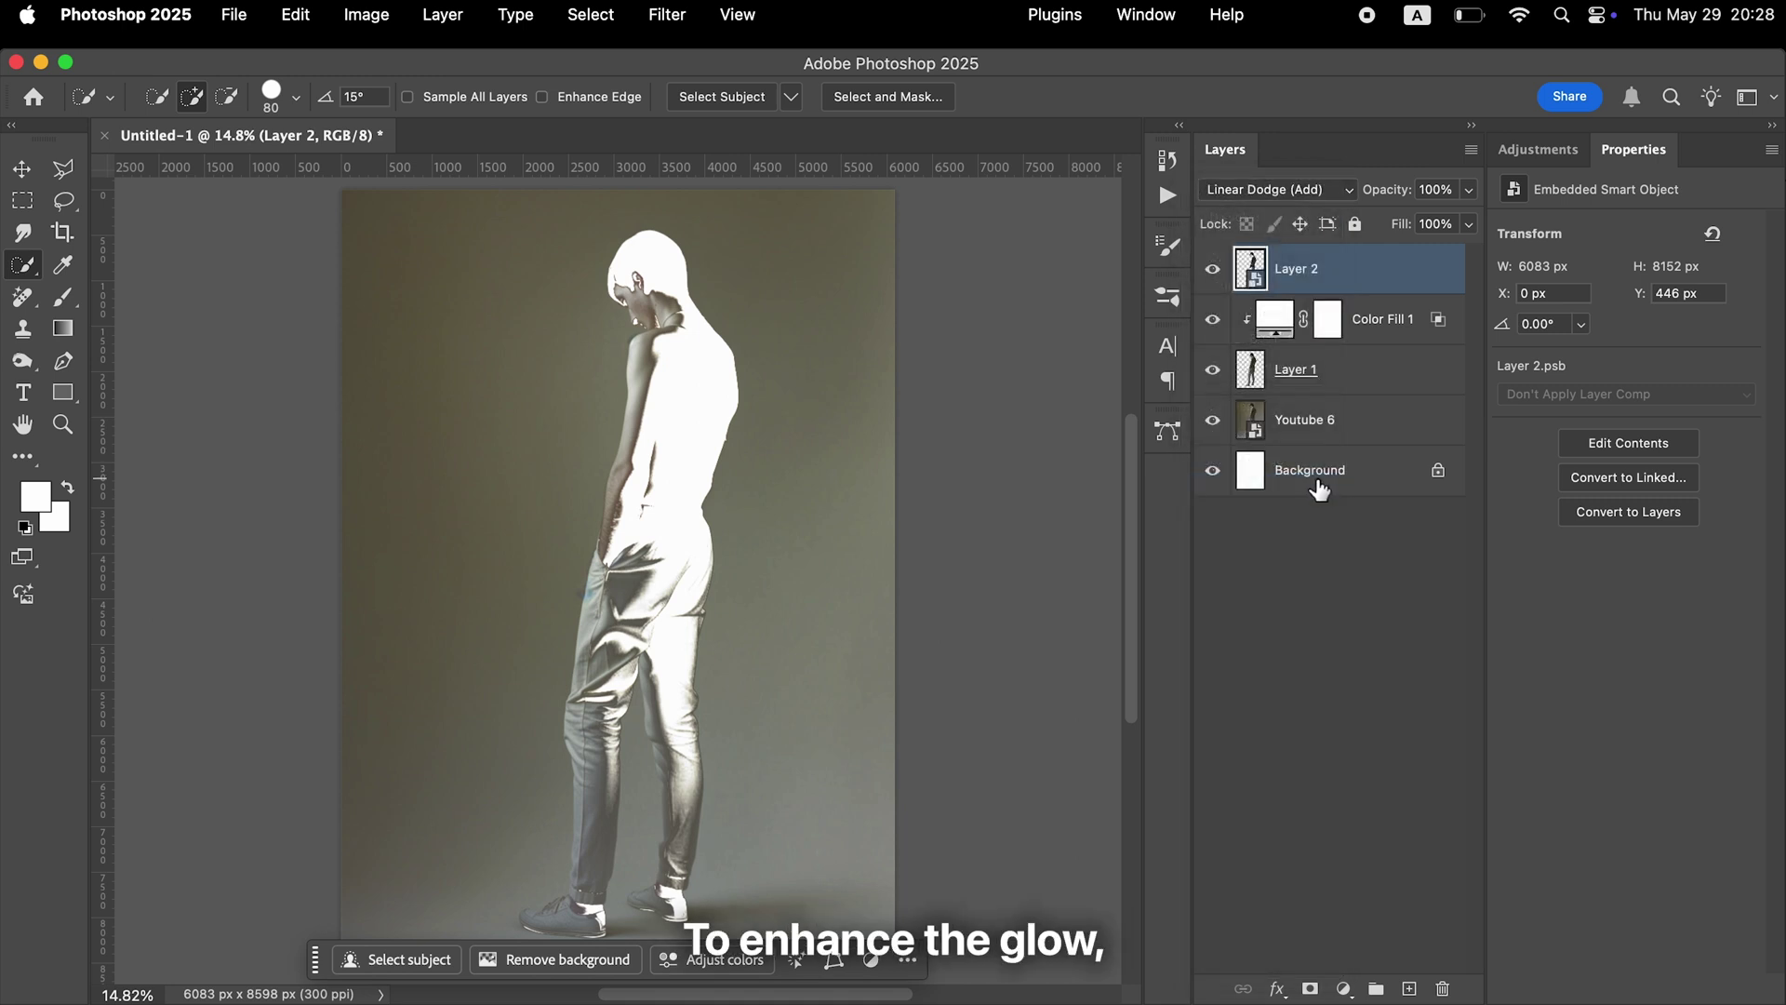
Apply a Gaussian Blur smart filter of about 100 px radius to Layer 2
left_click(674, 19)
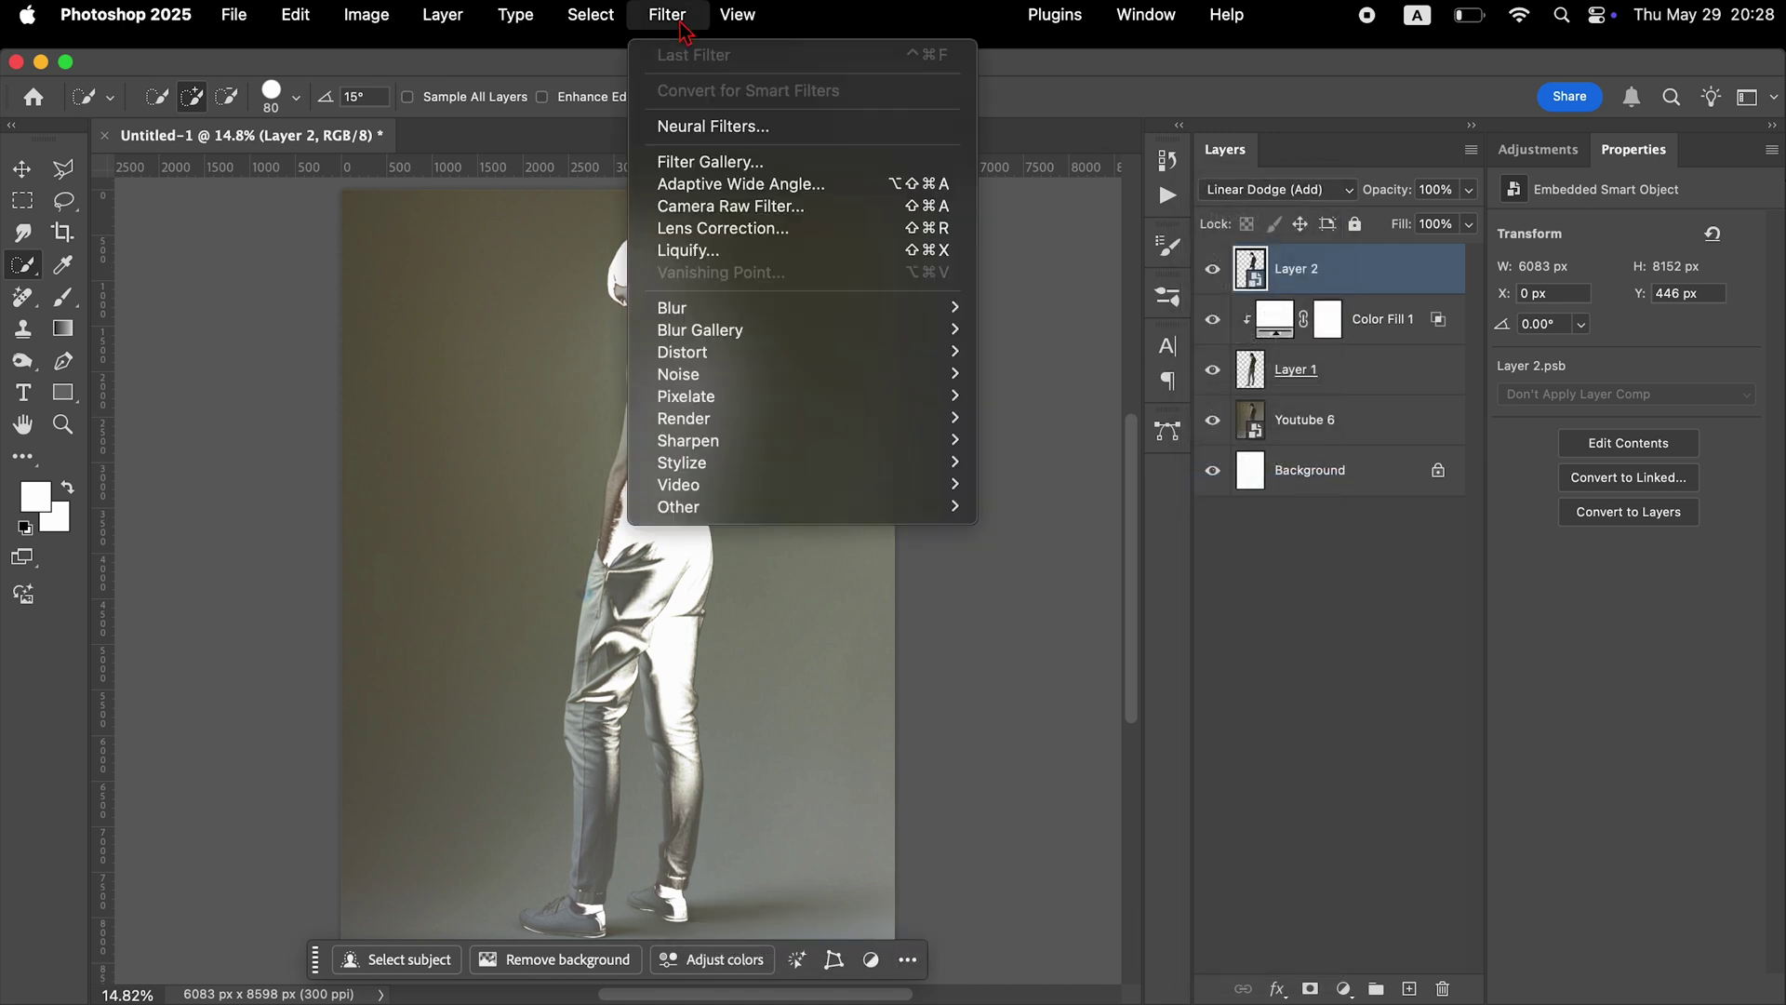
mouse_move(868, 323)
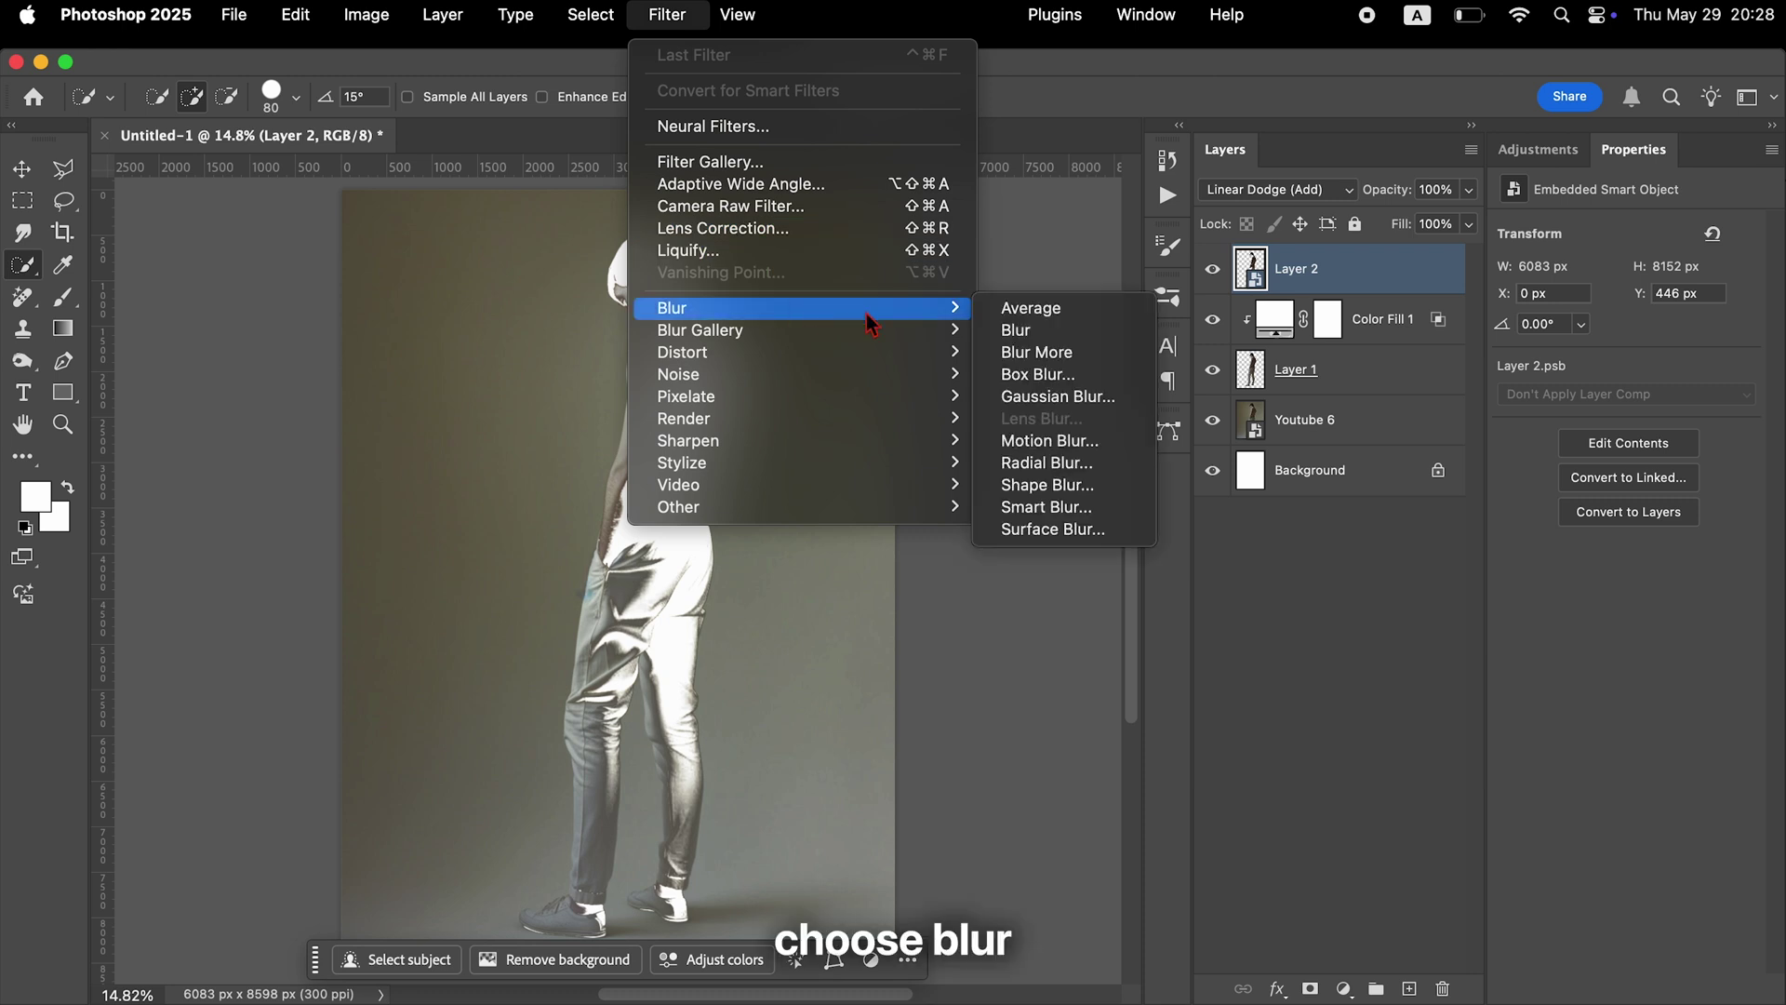
left_click(1040, 397)
mouse_move(1424, 575)
left_mouse_down()
mouse_move(1358, 582)
mouse_move(1455, 582)
mouse_move(1350, 574)
mouse_move(1396, 584)
left_mouse_up()
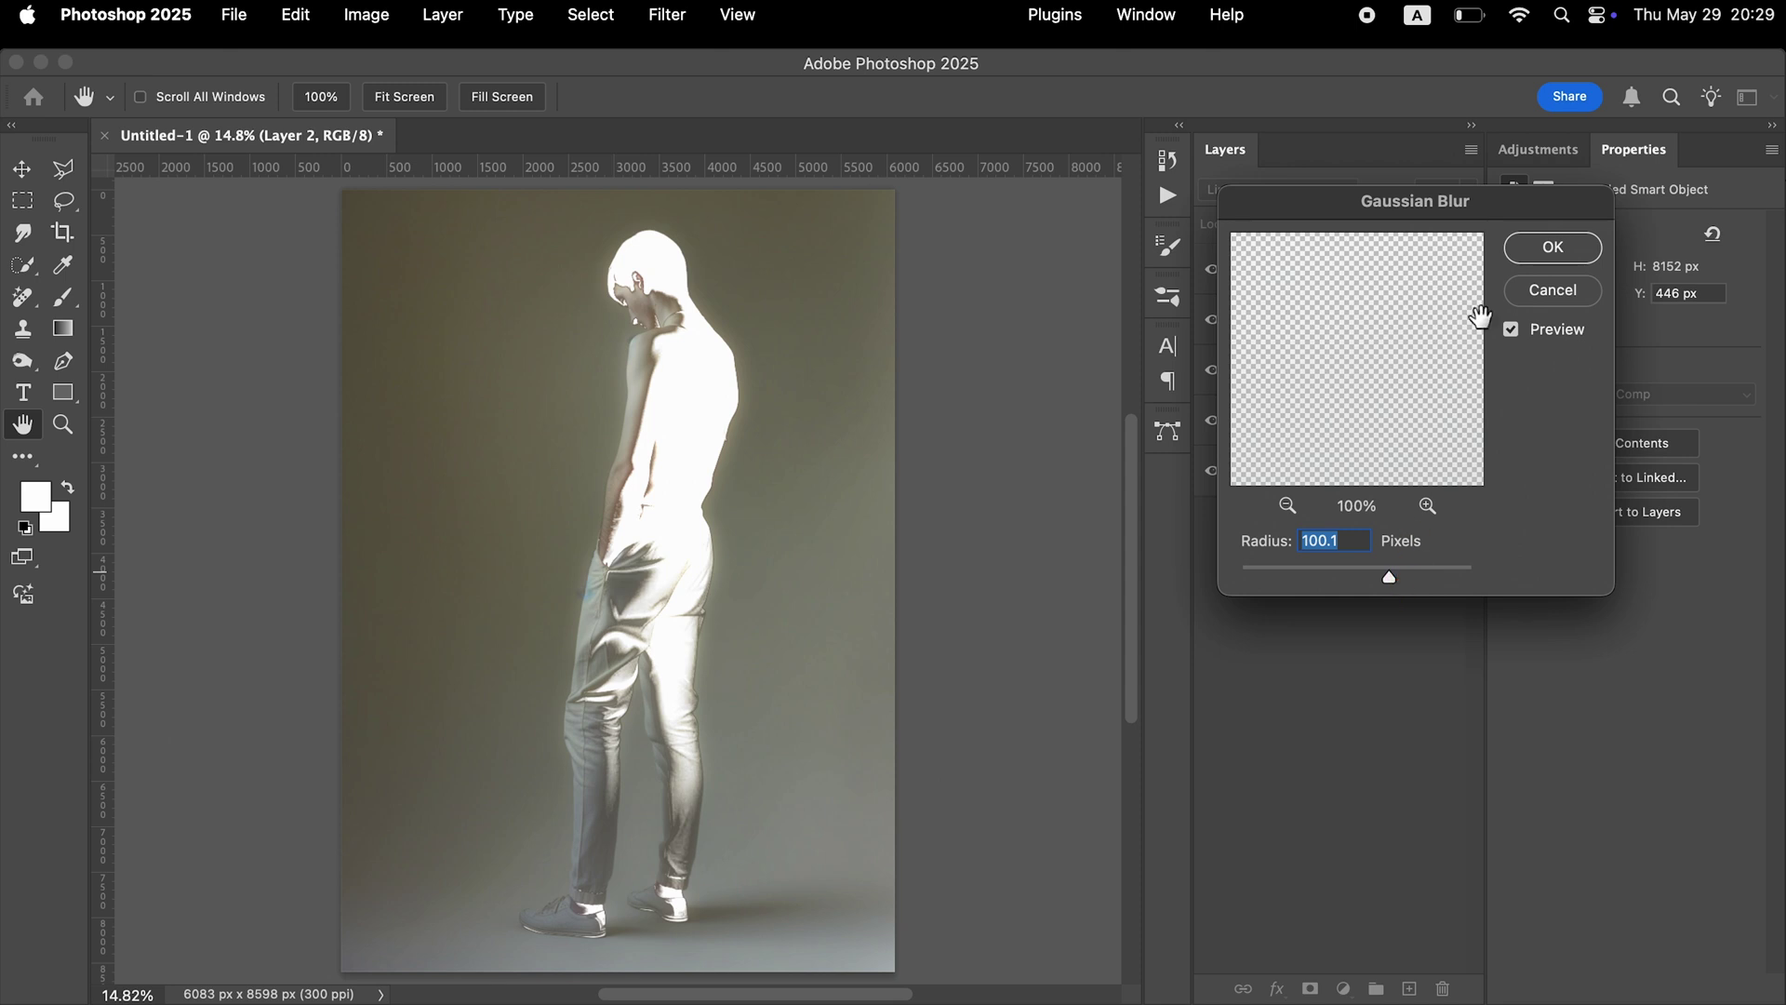
left_click(1541, 248)
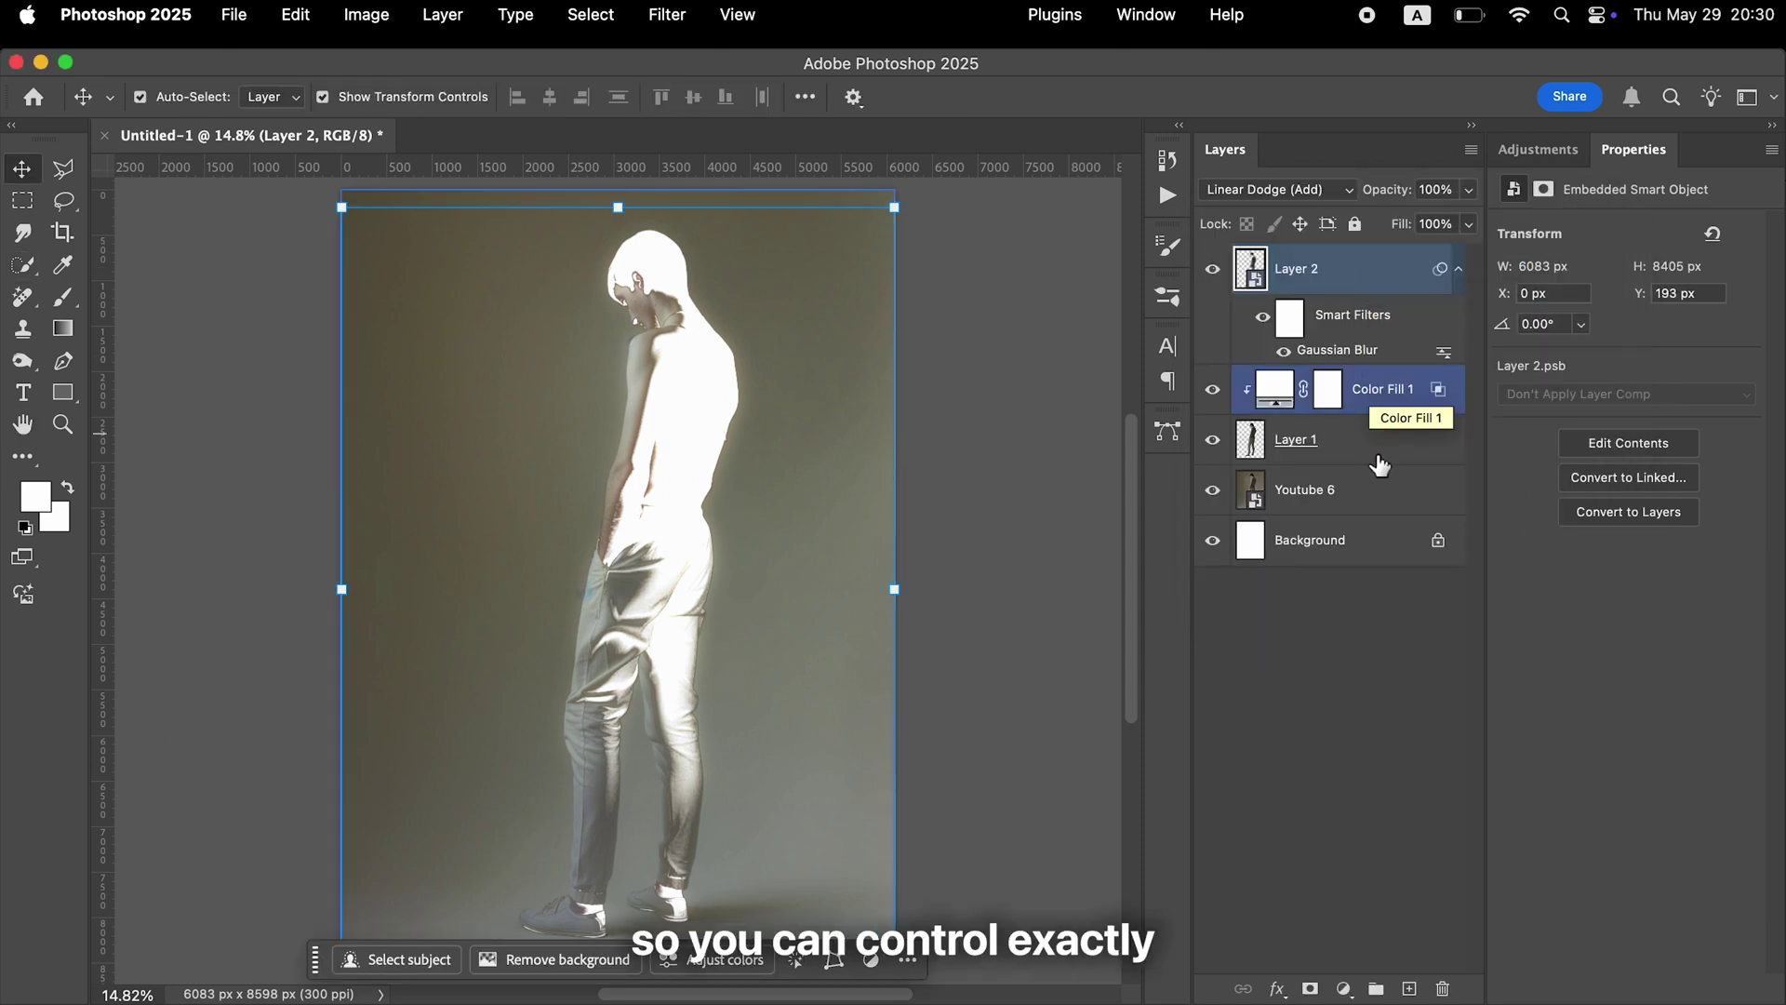
Add a layer mask to Layer 2 and paint black over the lower legs
left_click(1312, 988)
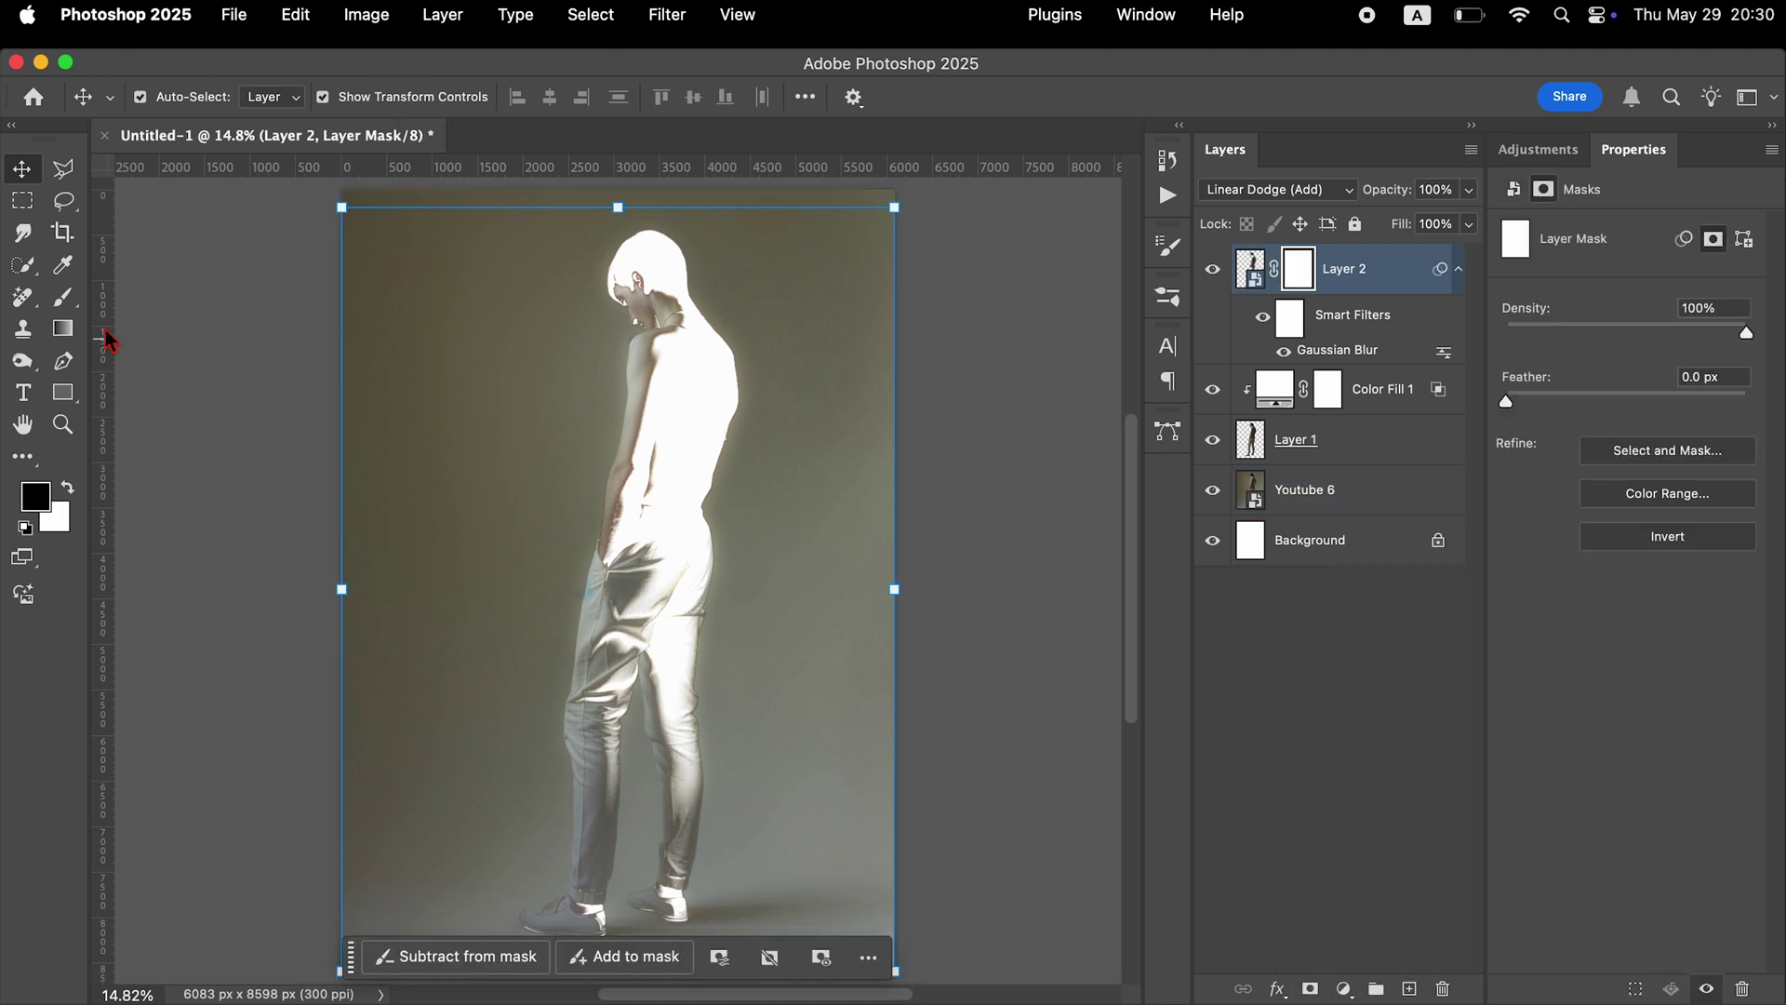
left_click(73, 301)
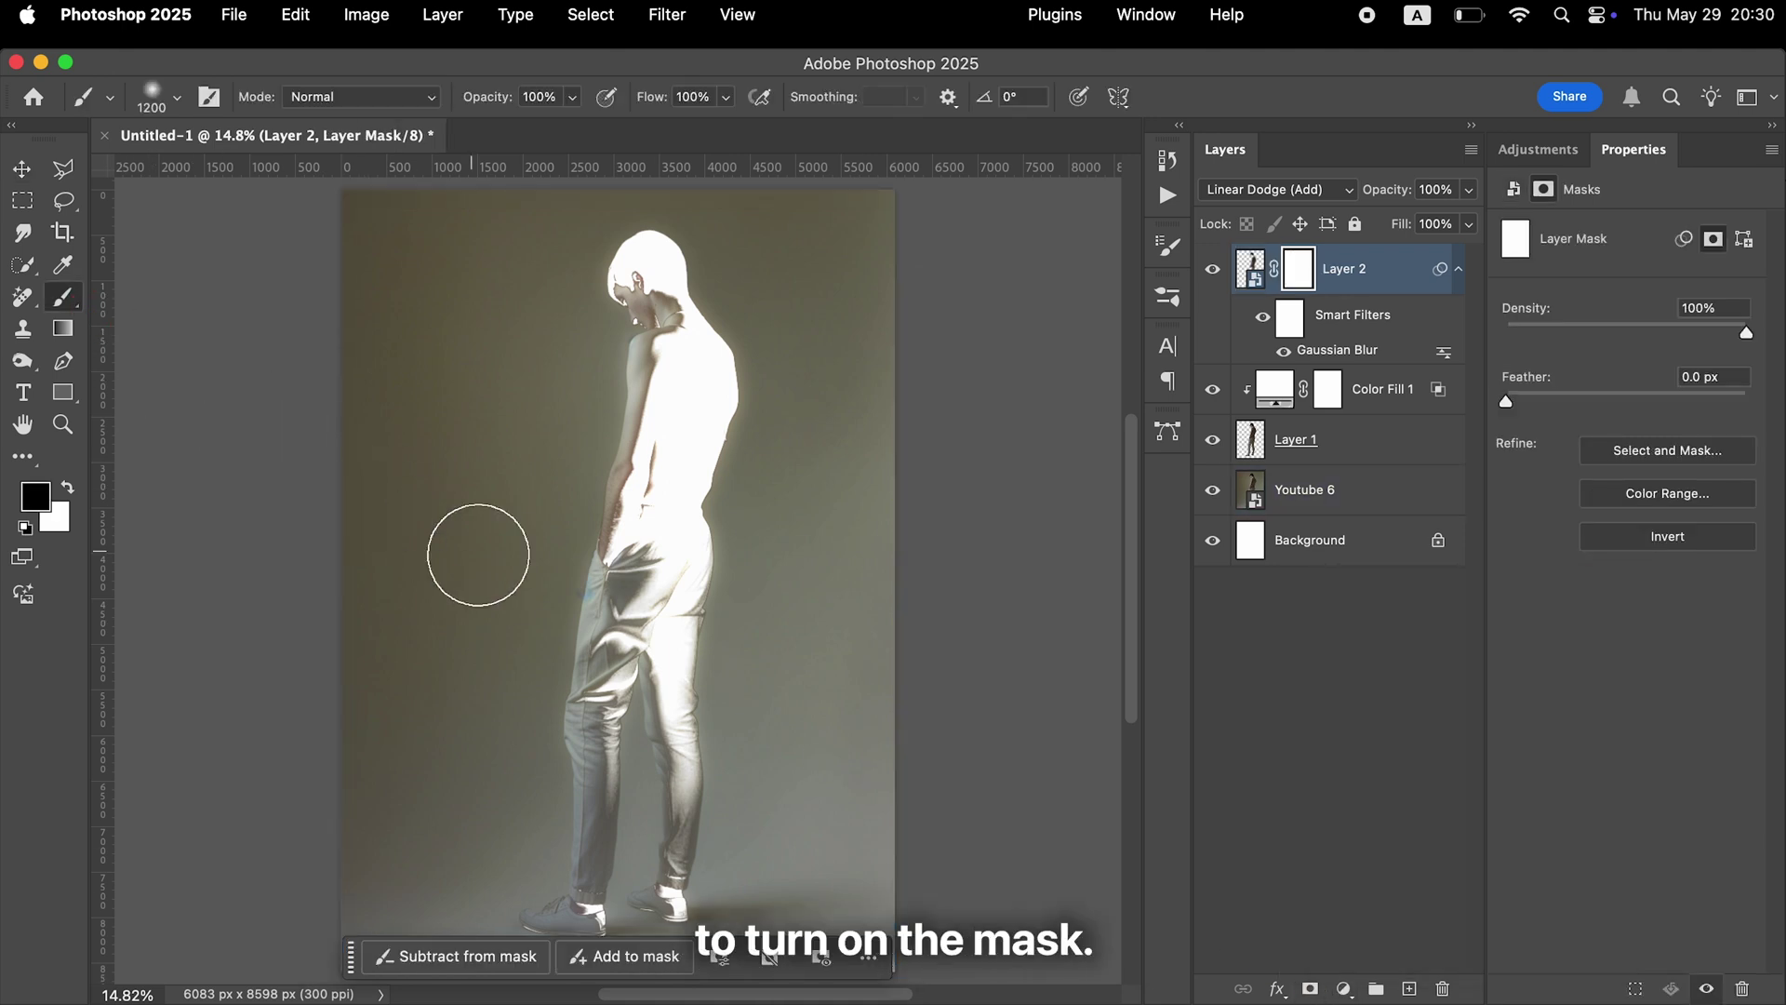
mouse_move(758, 808)
left_mouse_down()
mouse_move(749, 755)
mouse_move(728, 819)
mouse_move(617, 840)
mouse_move(562, 773)
left_mouse_up()
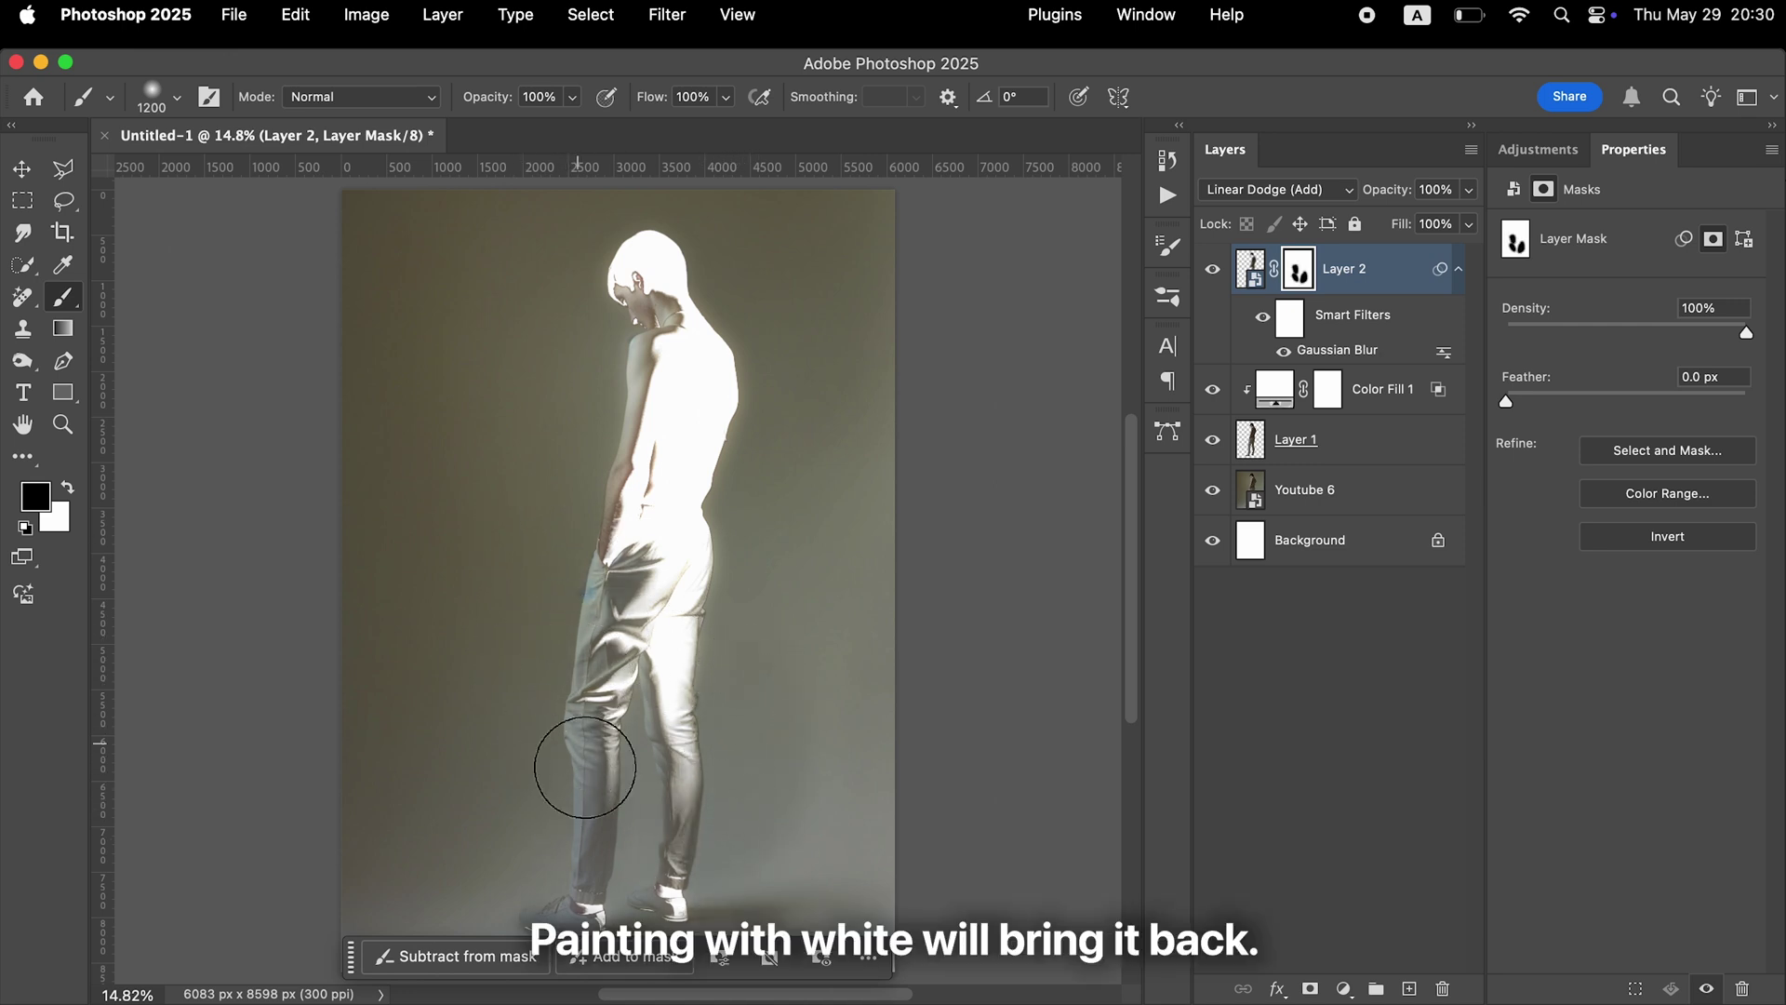
key("x")
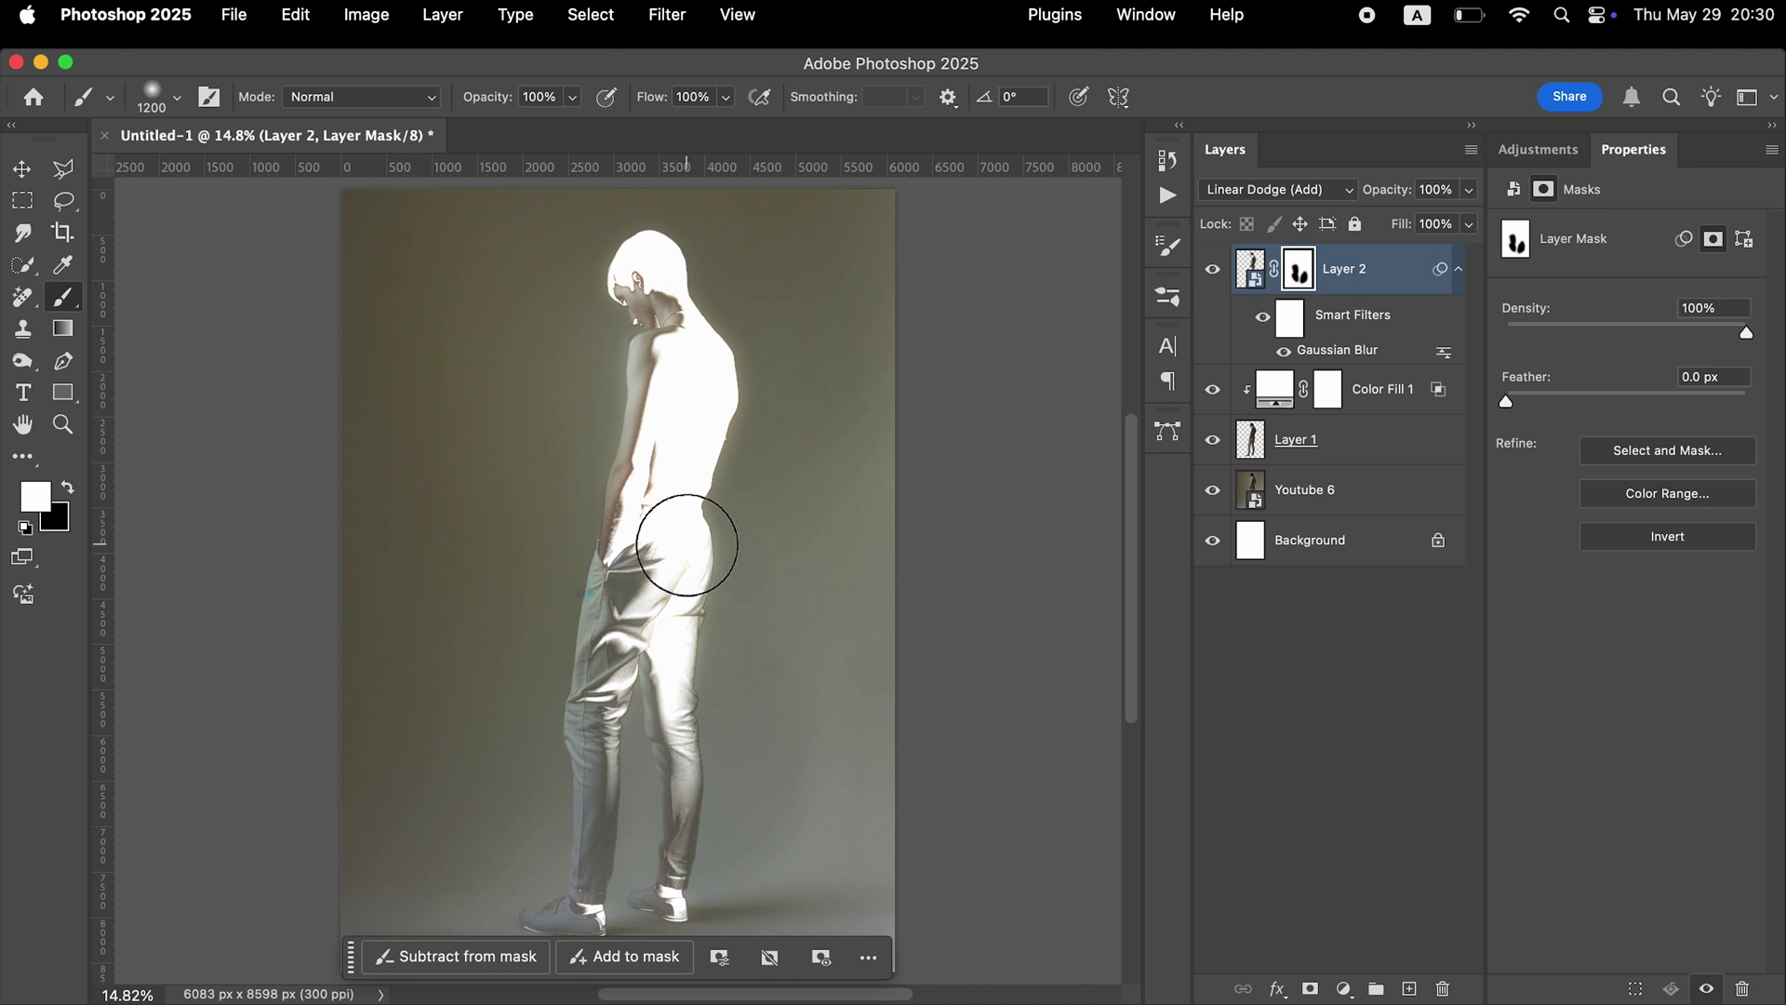
key("x")
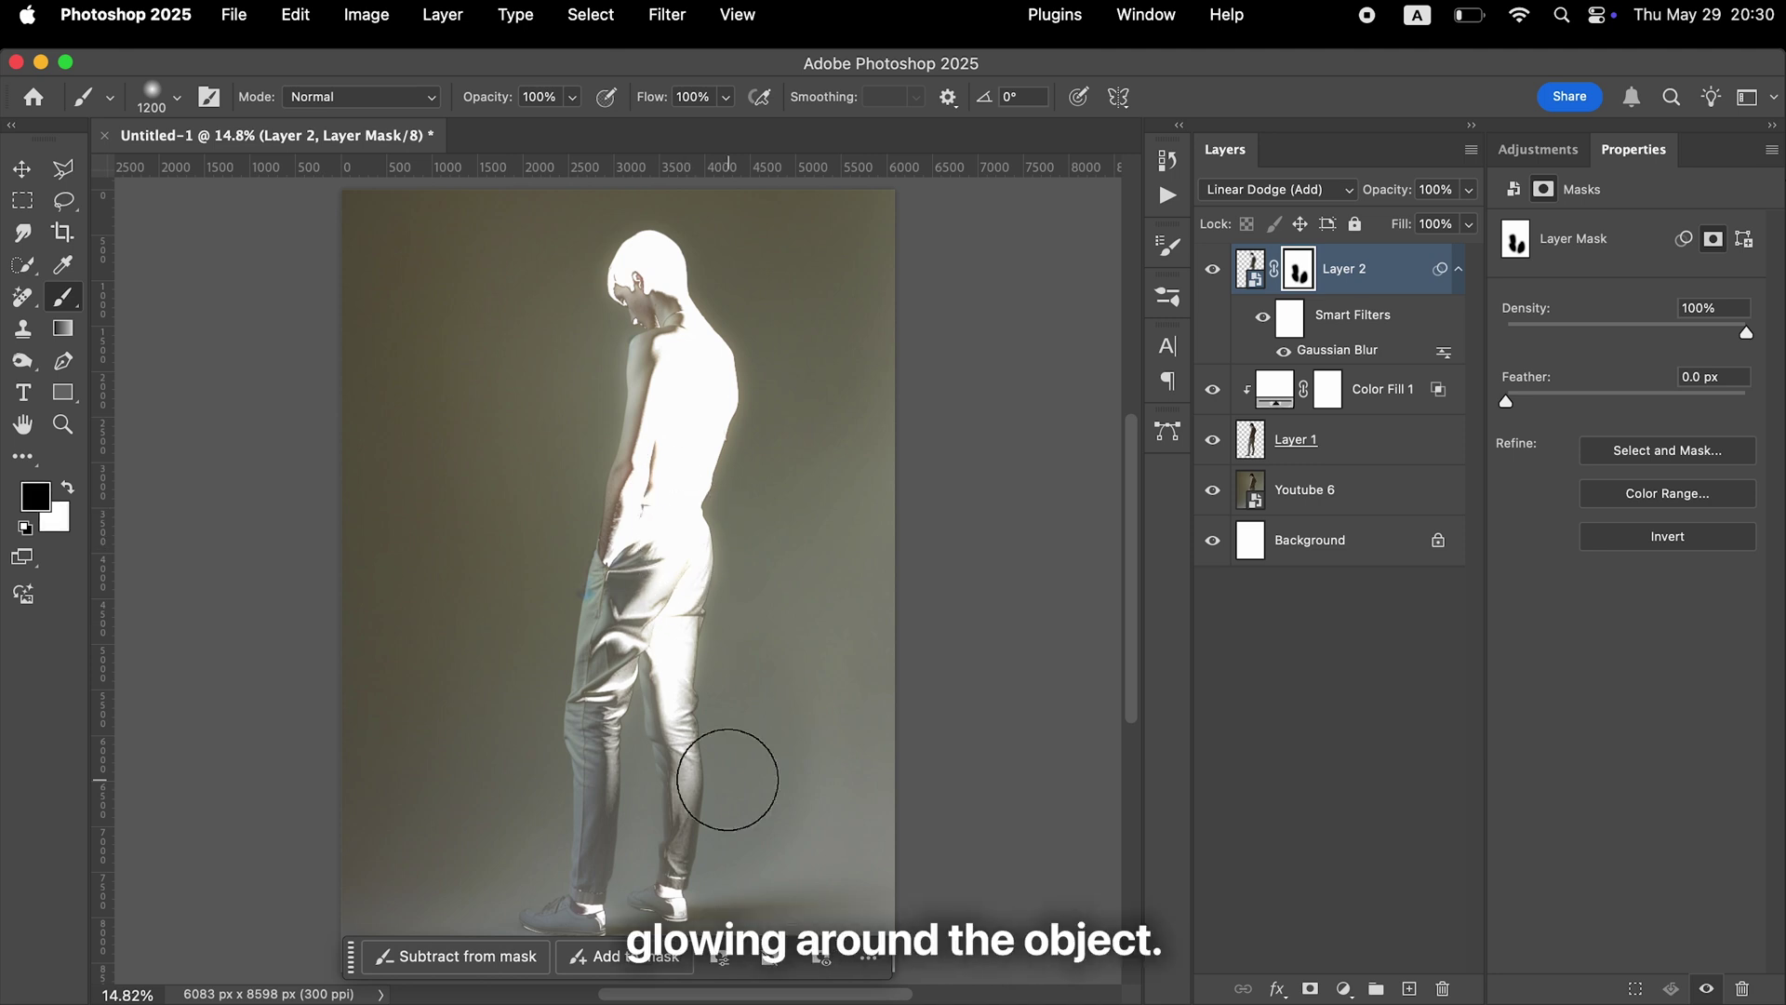
Outline a rough polygon selection around the figure with the Polygonal Lasso
left_click(62, 168)
left_click(537, 351)
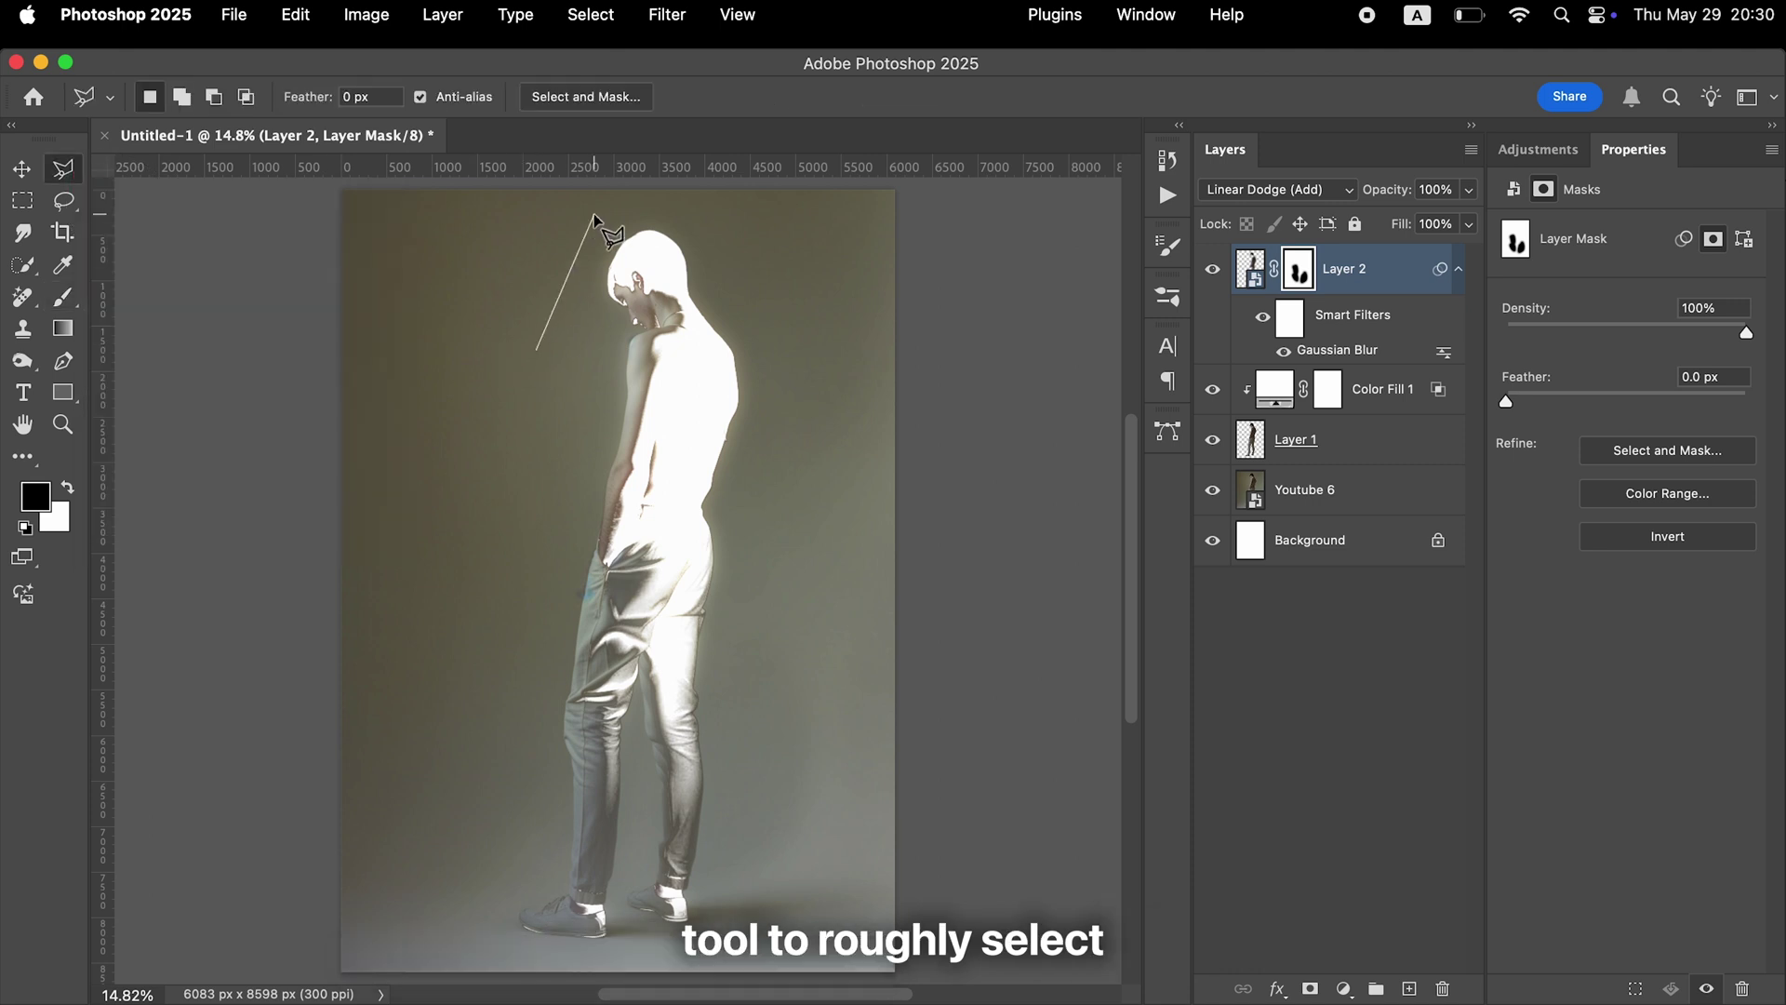
left_click(593, 216)
left_click(767, 242)
left_click(854, 511)
left_click(774, 958)
left_click(535, 958)
left_click(483, 901)
left_click(536, 352)
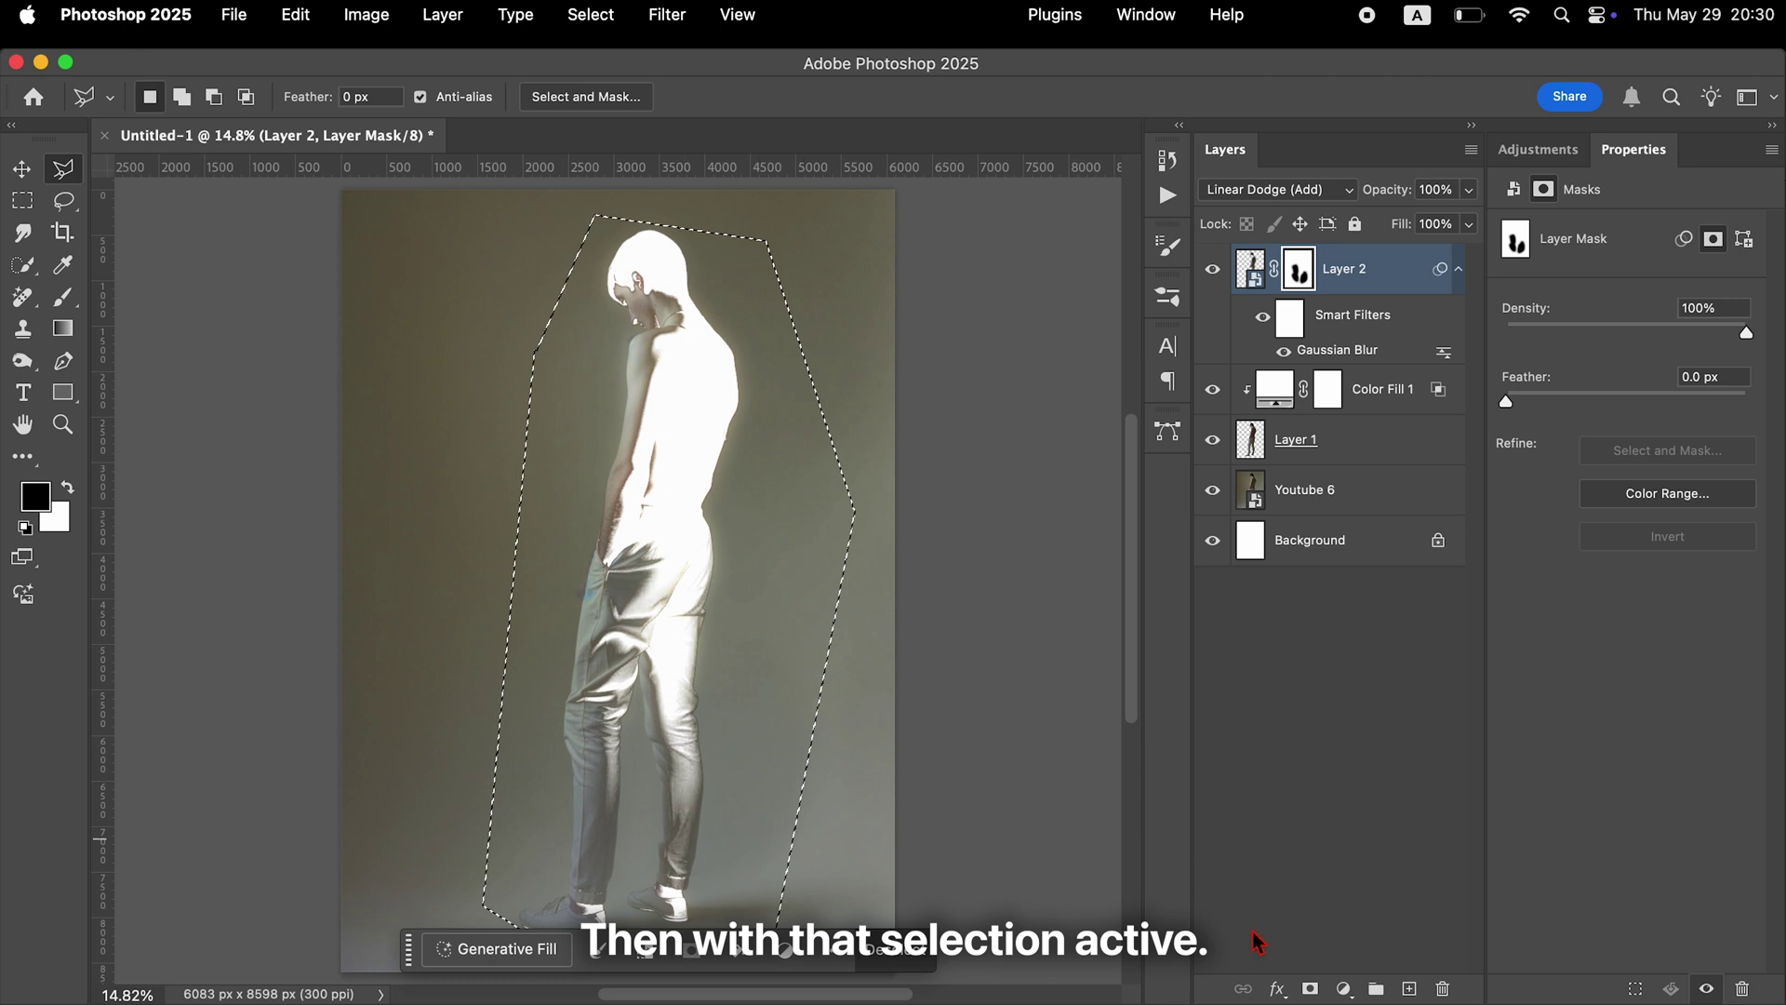
Add a Brightness/Contrast adjustment for the selection with brightness raised to 60
left_click(1344, 988)
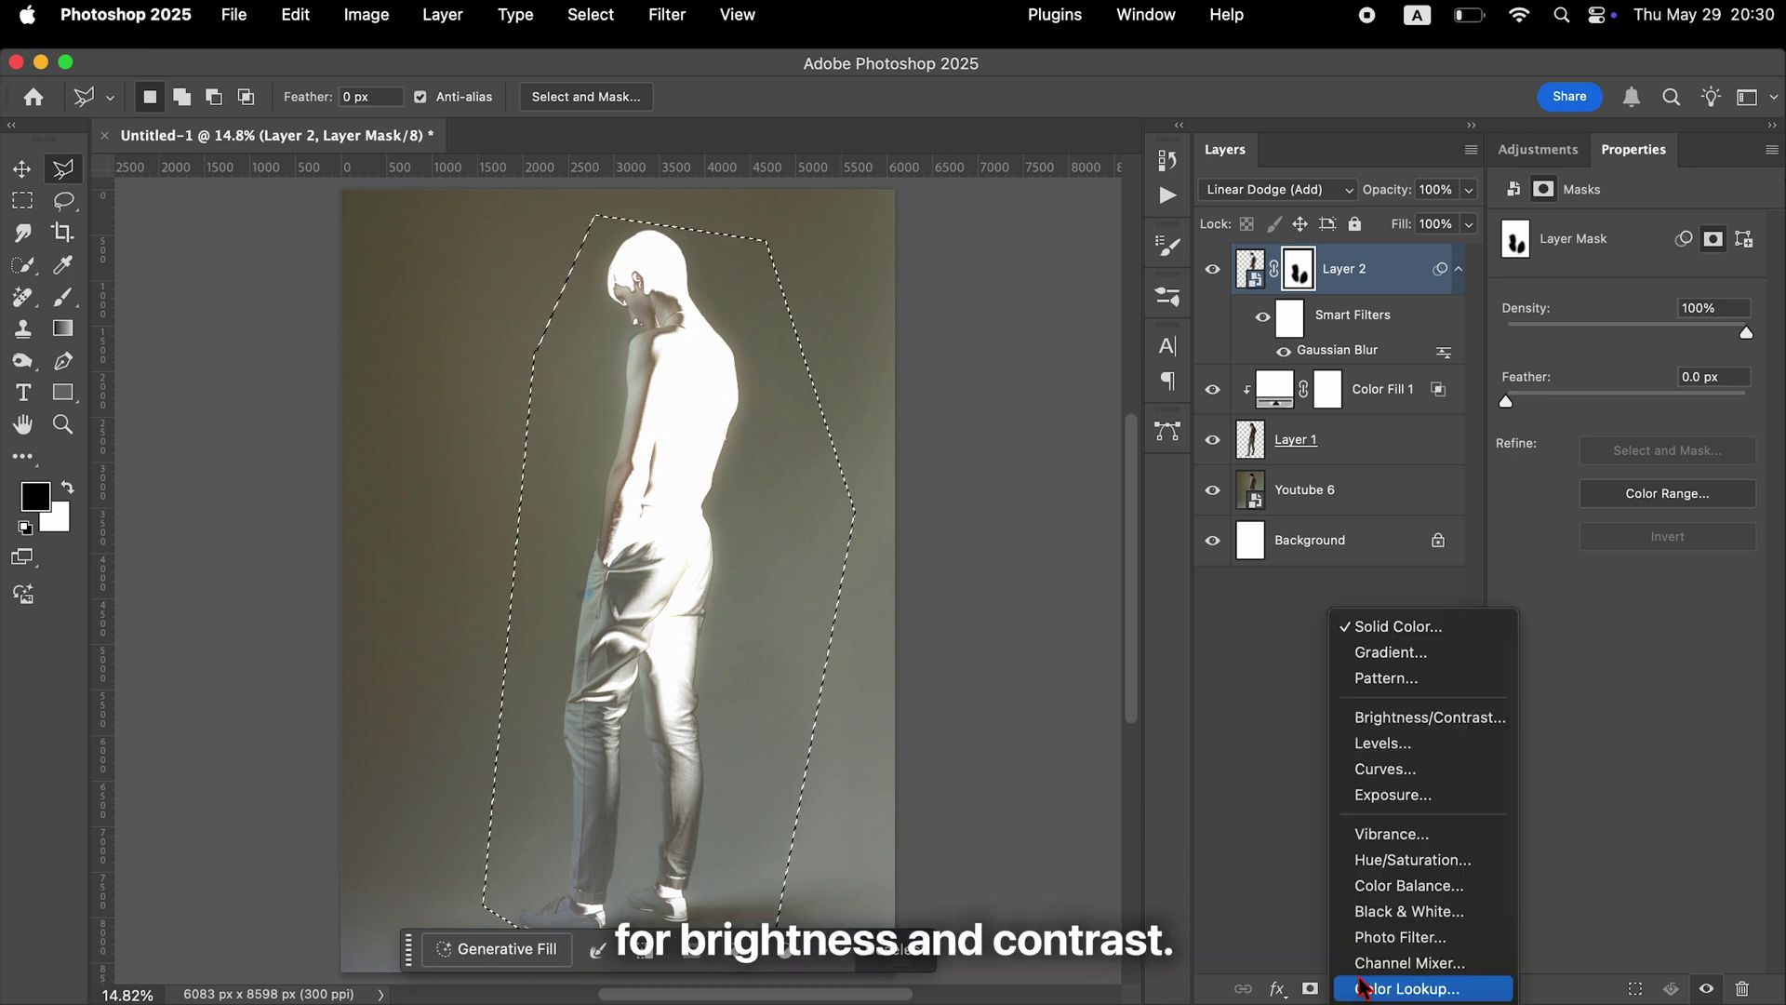
left_click(1375, 717)
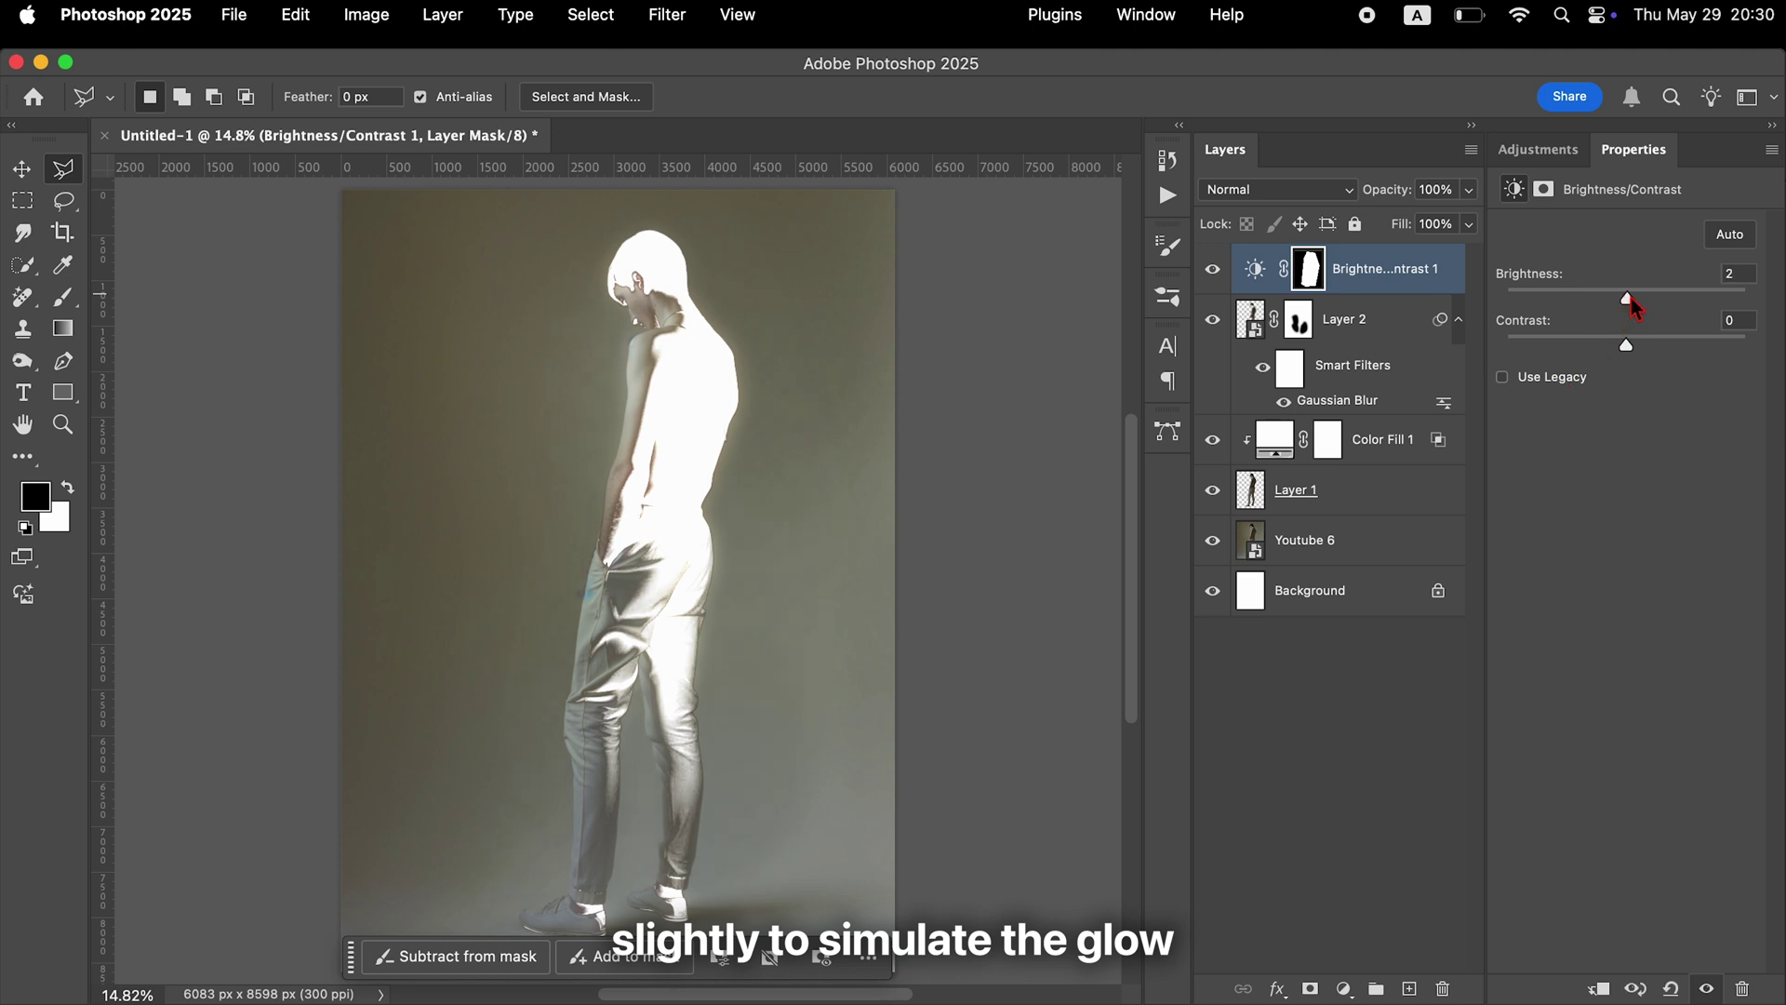
left_click_drag(1630, 298, 1682, 302)
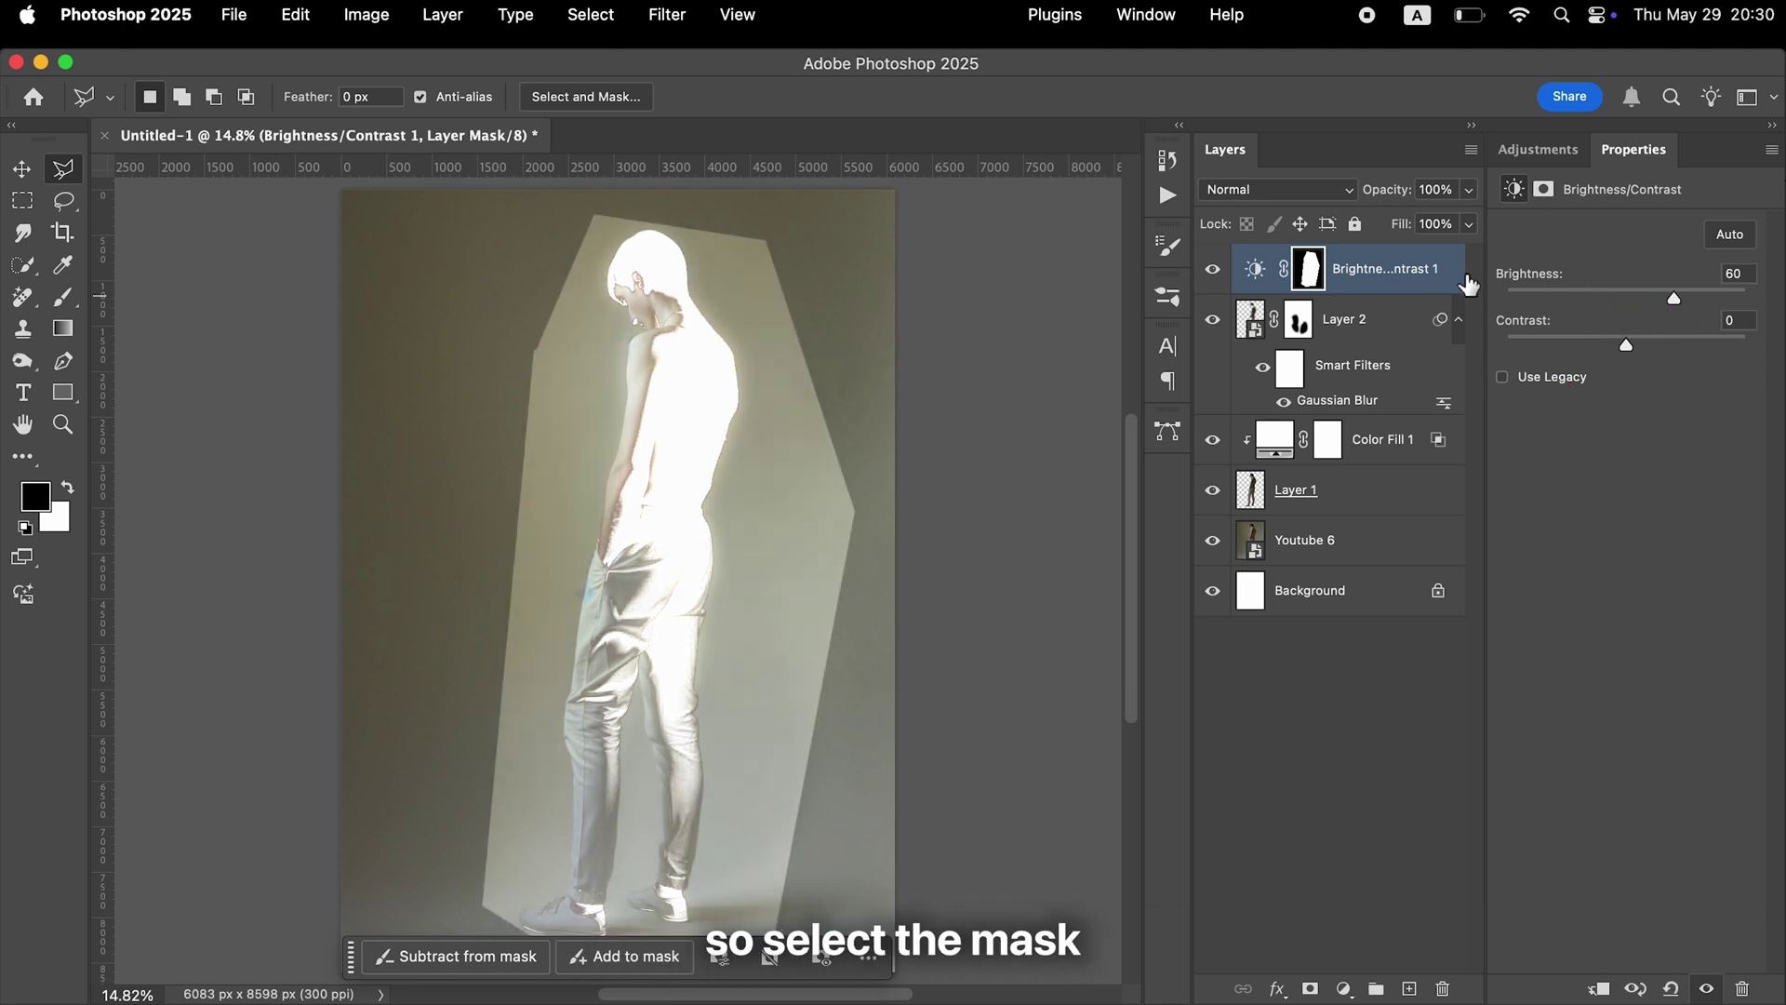
Feather the Brightness/Contrast 1 mask to 637.2 px
left_click(1316, 281)
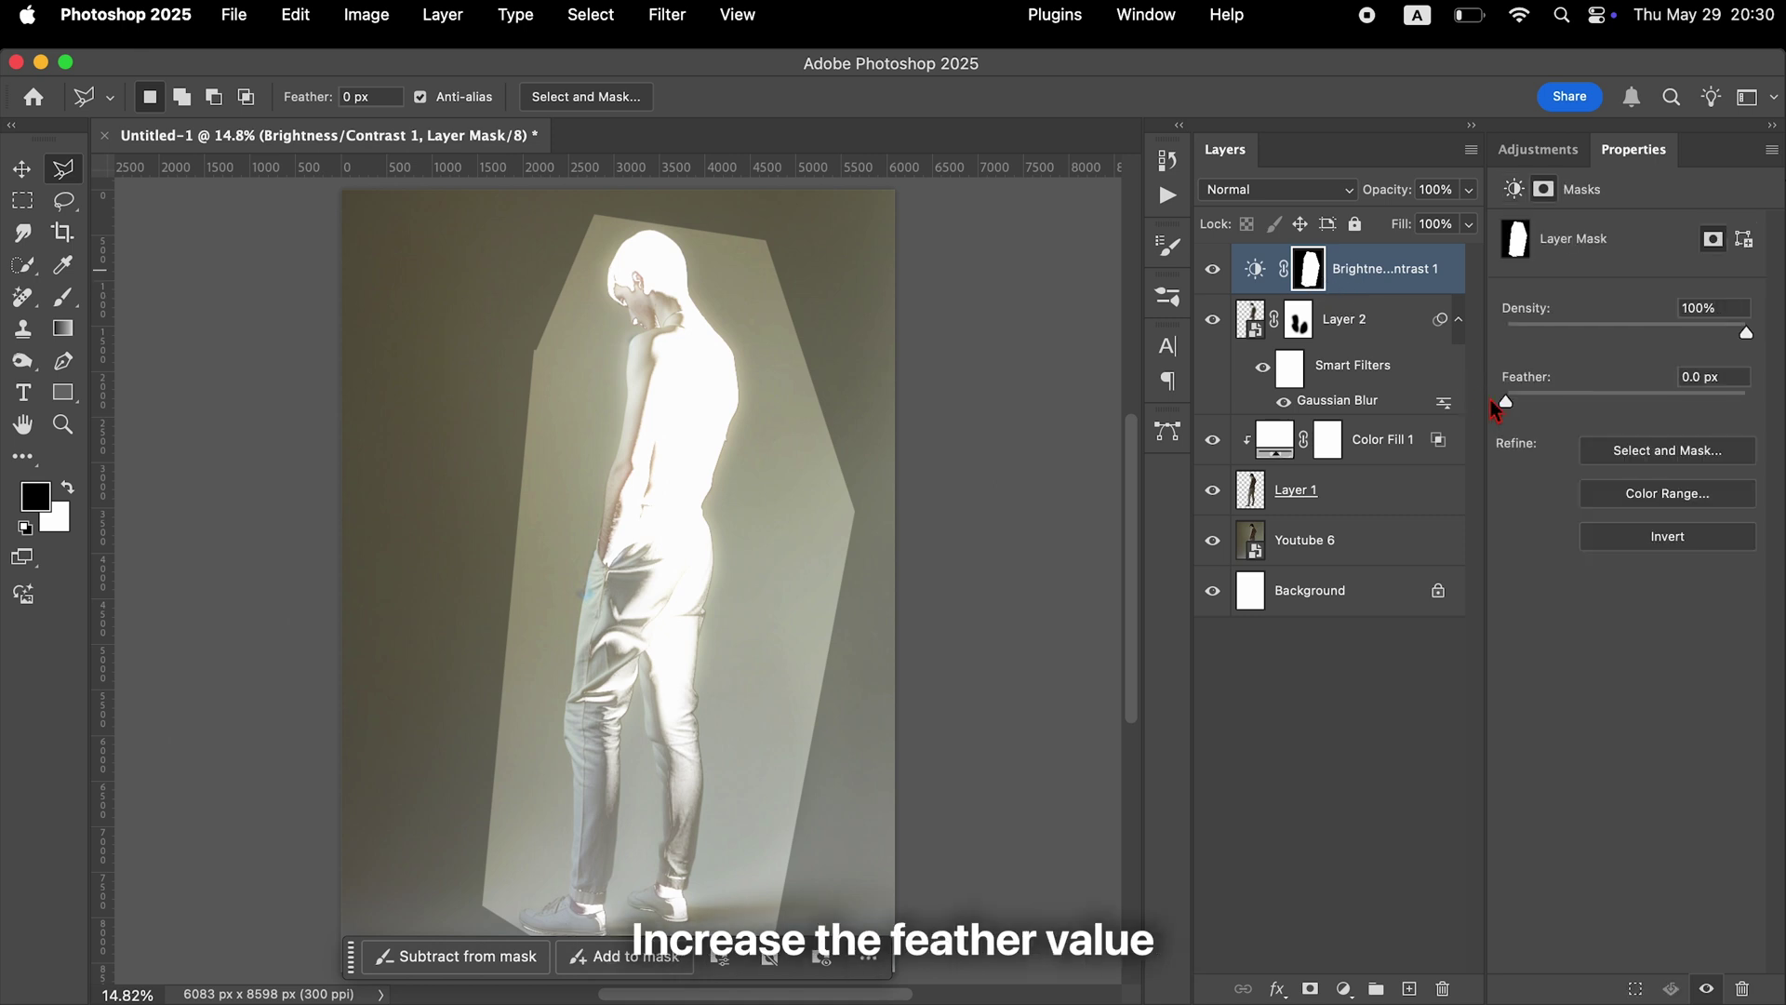
left_click_drag(1589, 408, 1730, 406)
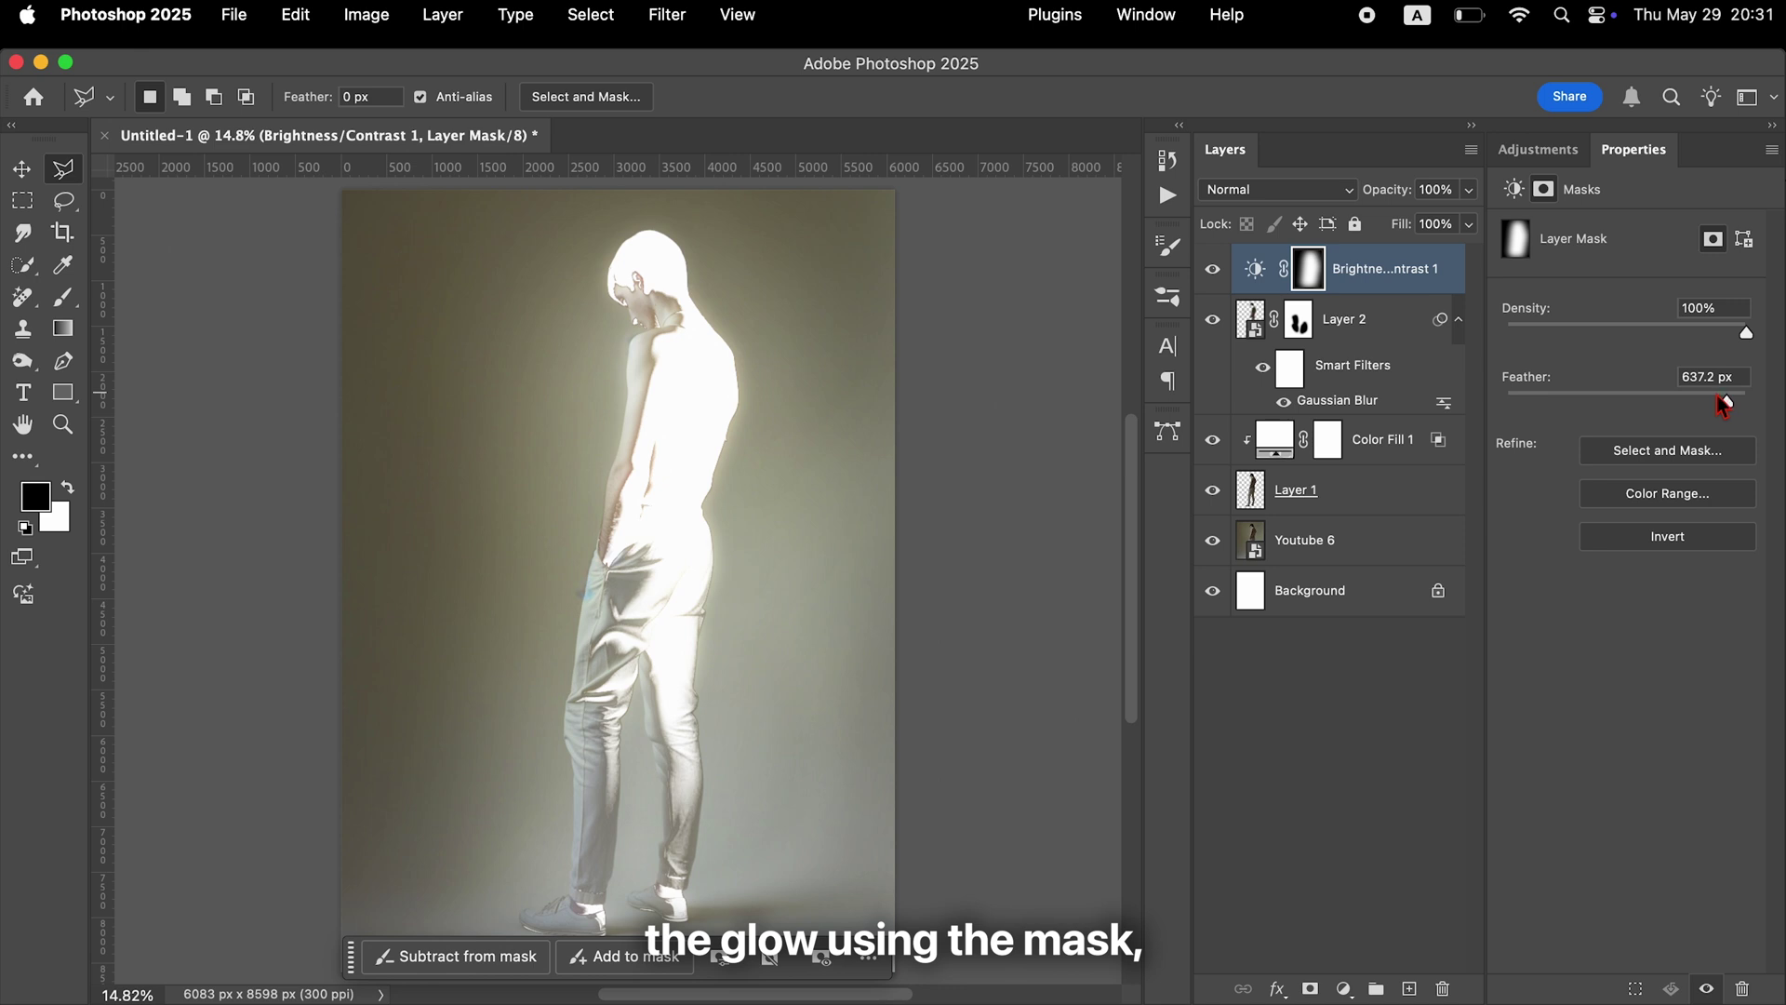
key("b")
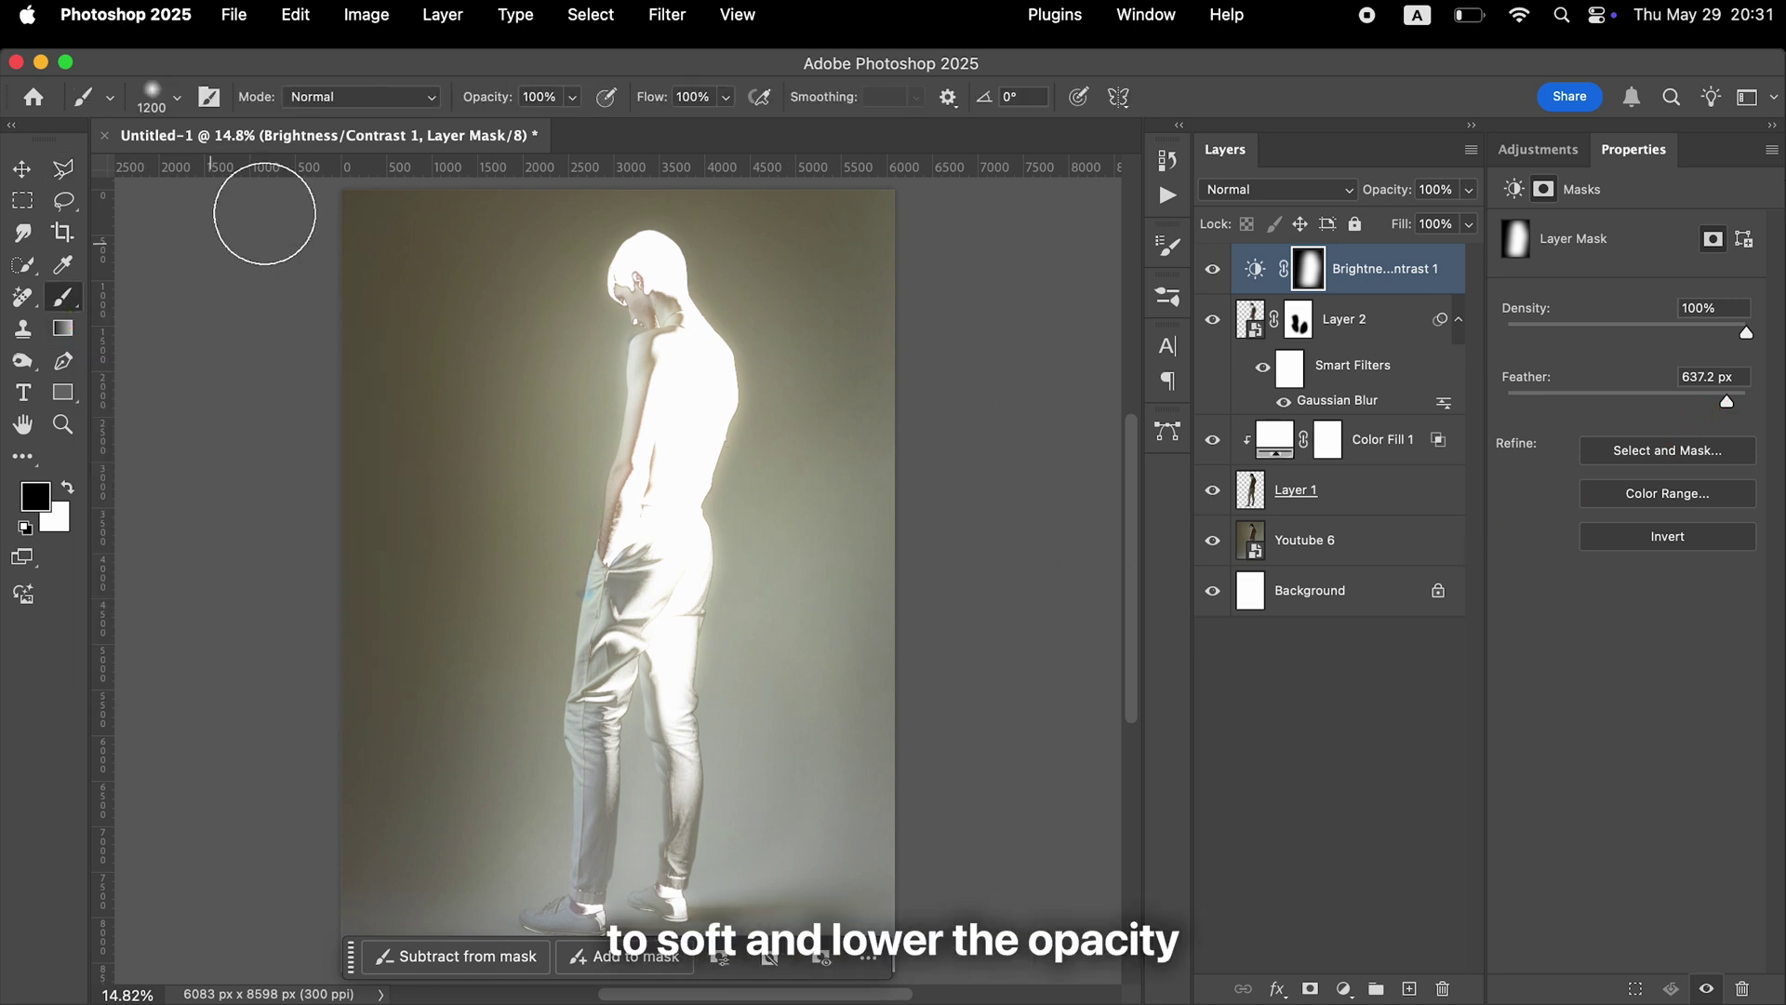
With a large 50% opacity brush, paint black to reduce glow in the lower-right background
left_click(572, 98)
left_click_drag(572, 137, 517, 133)
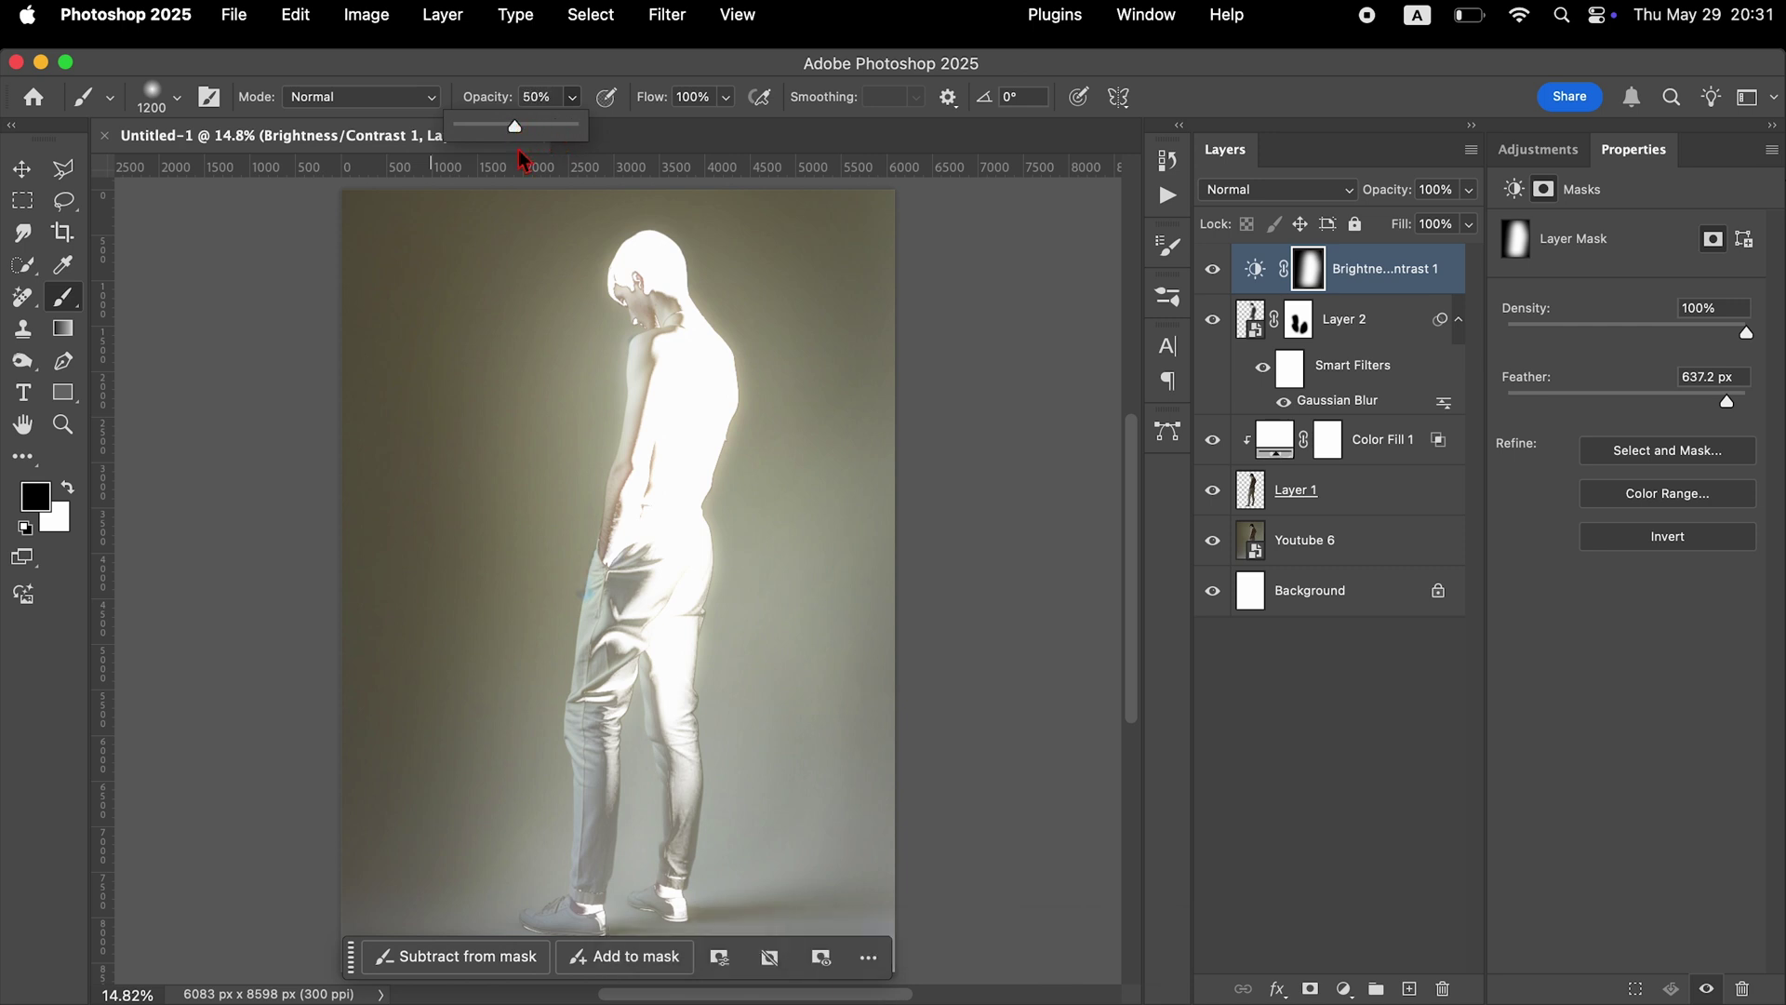
key("bracketright")
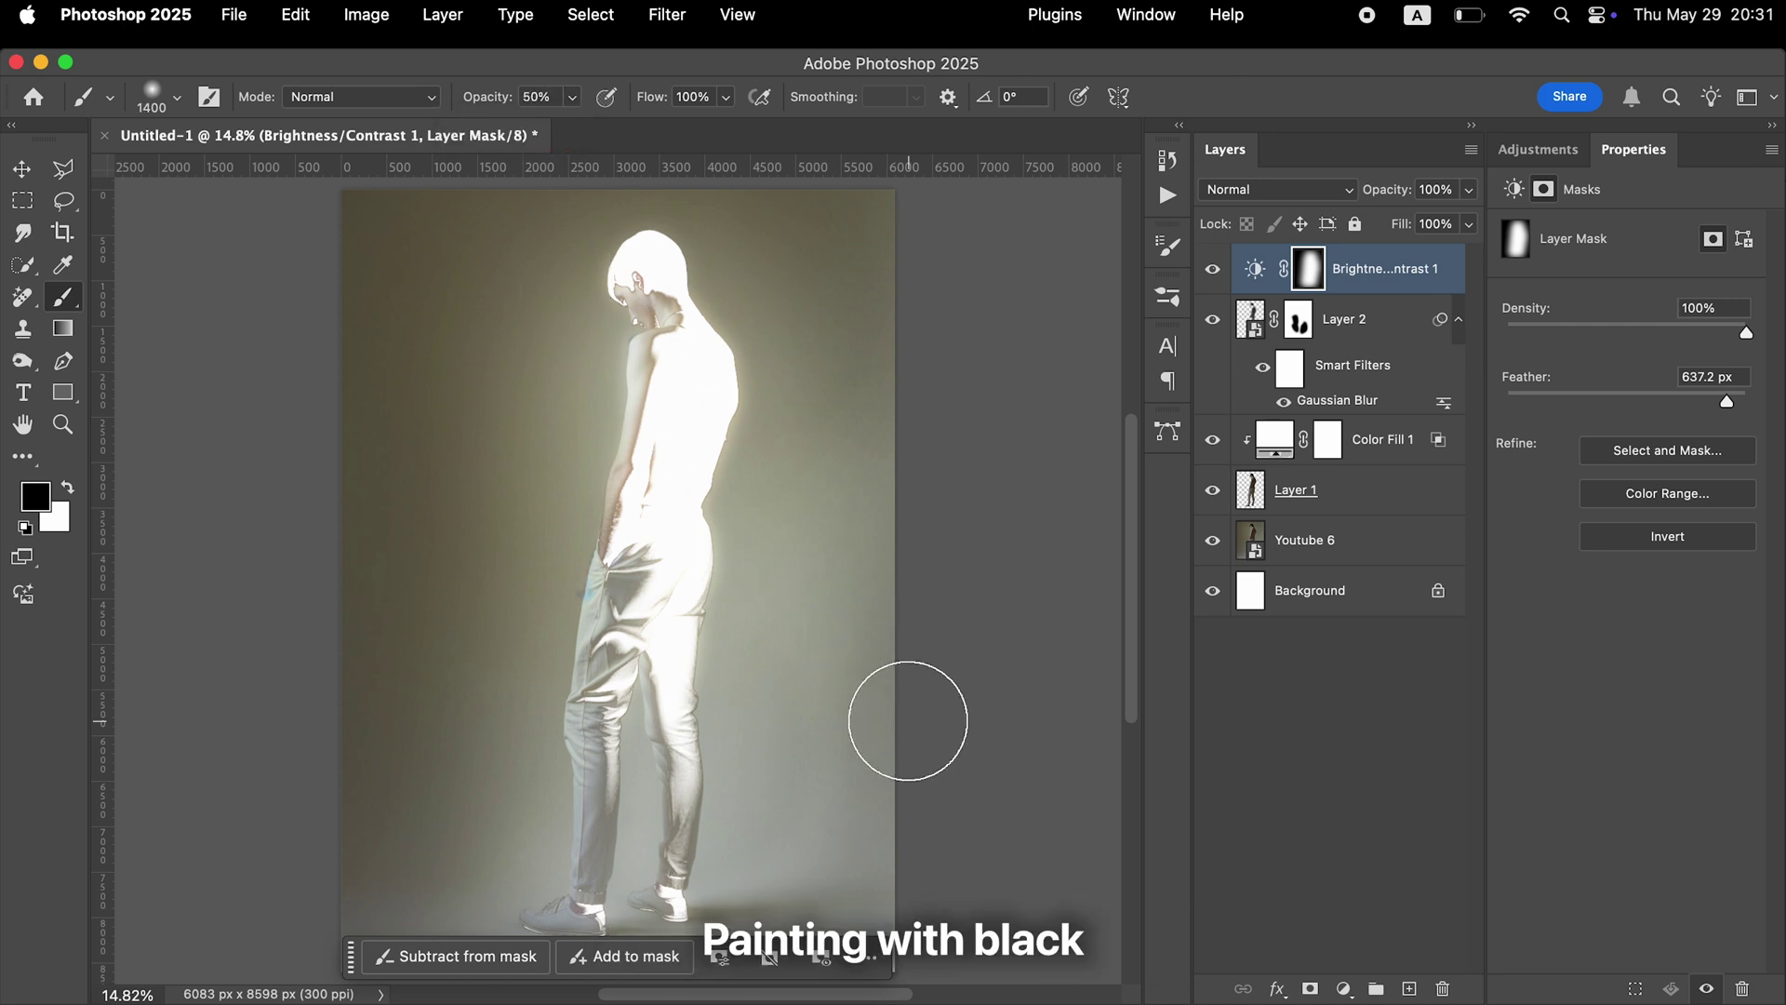
left_click_drag(819, 667, 793, 769)
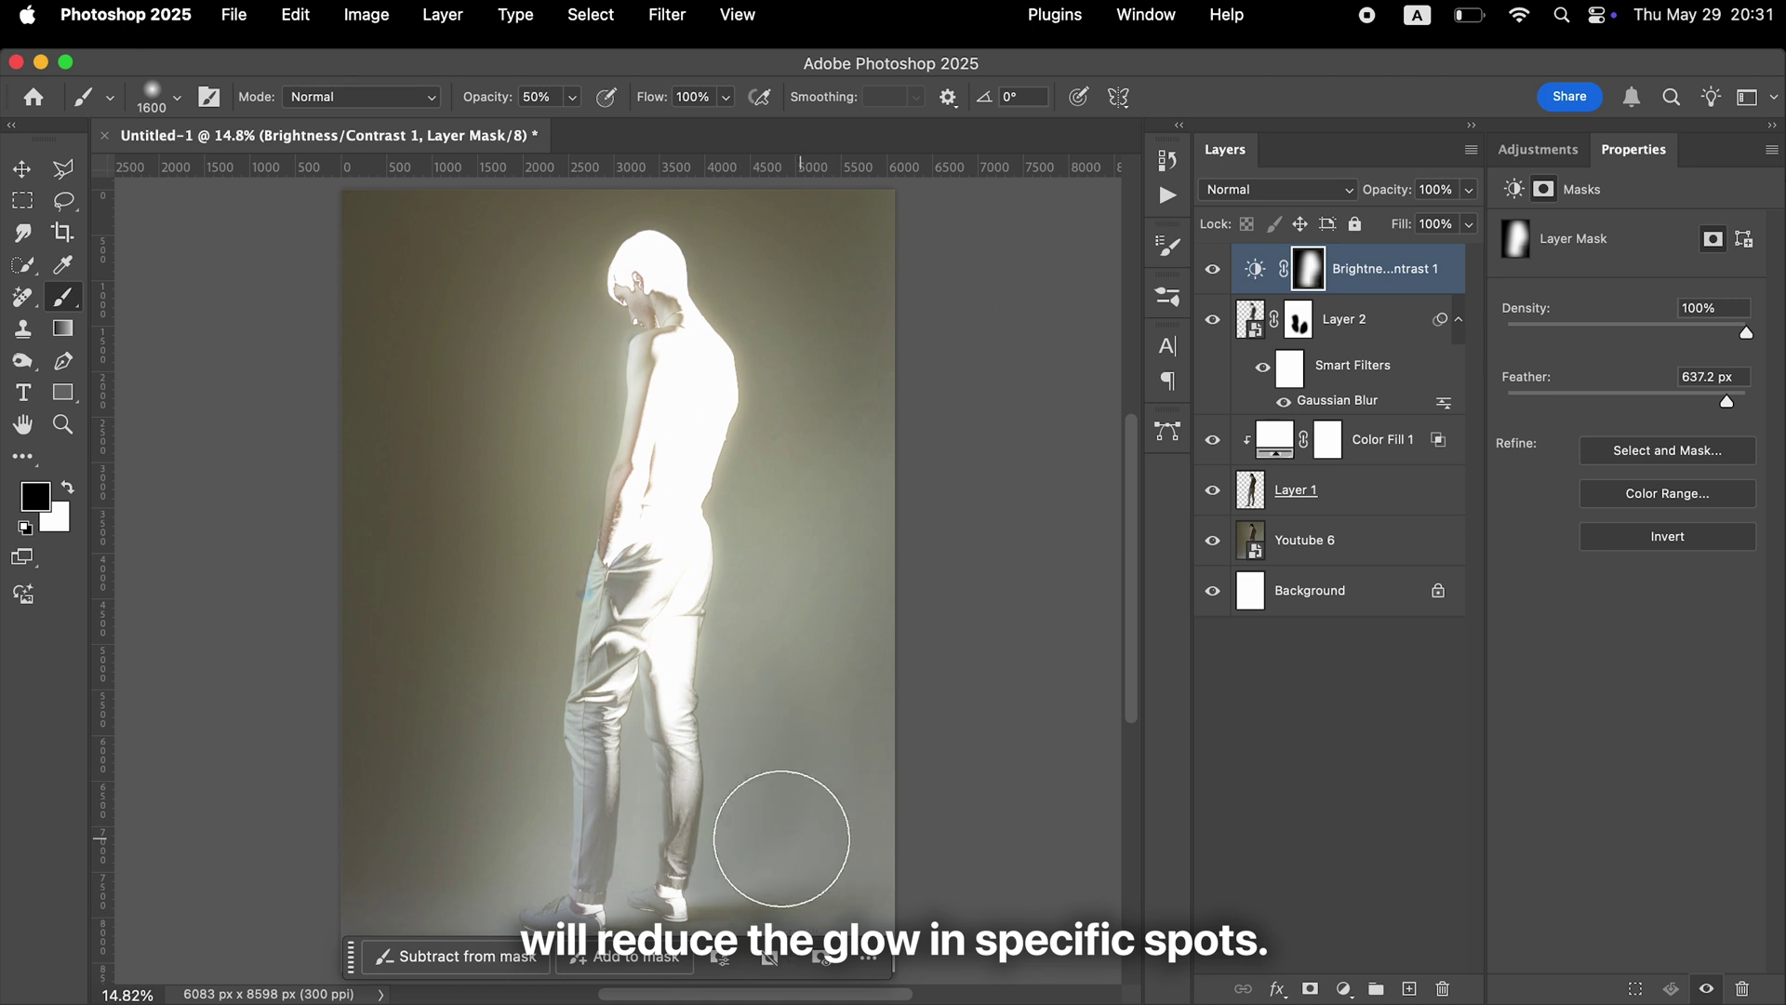
Paint white on the mask to add glow around the neck and shoulder
key("x")
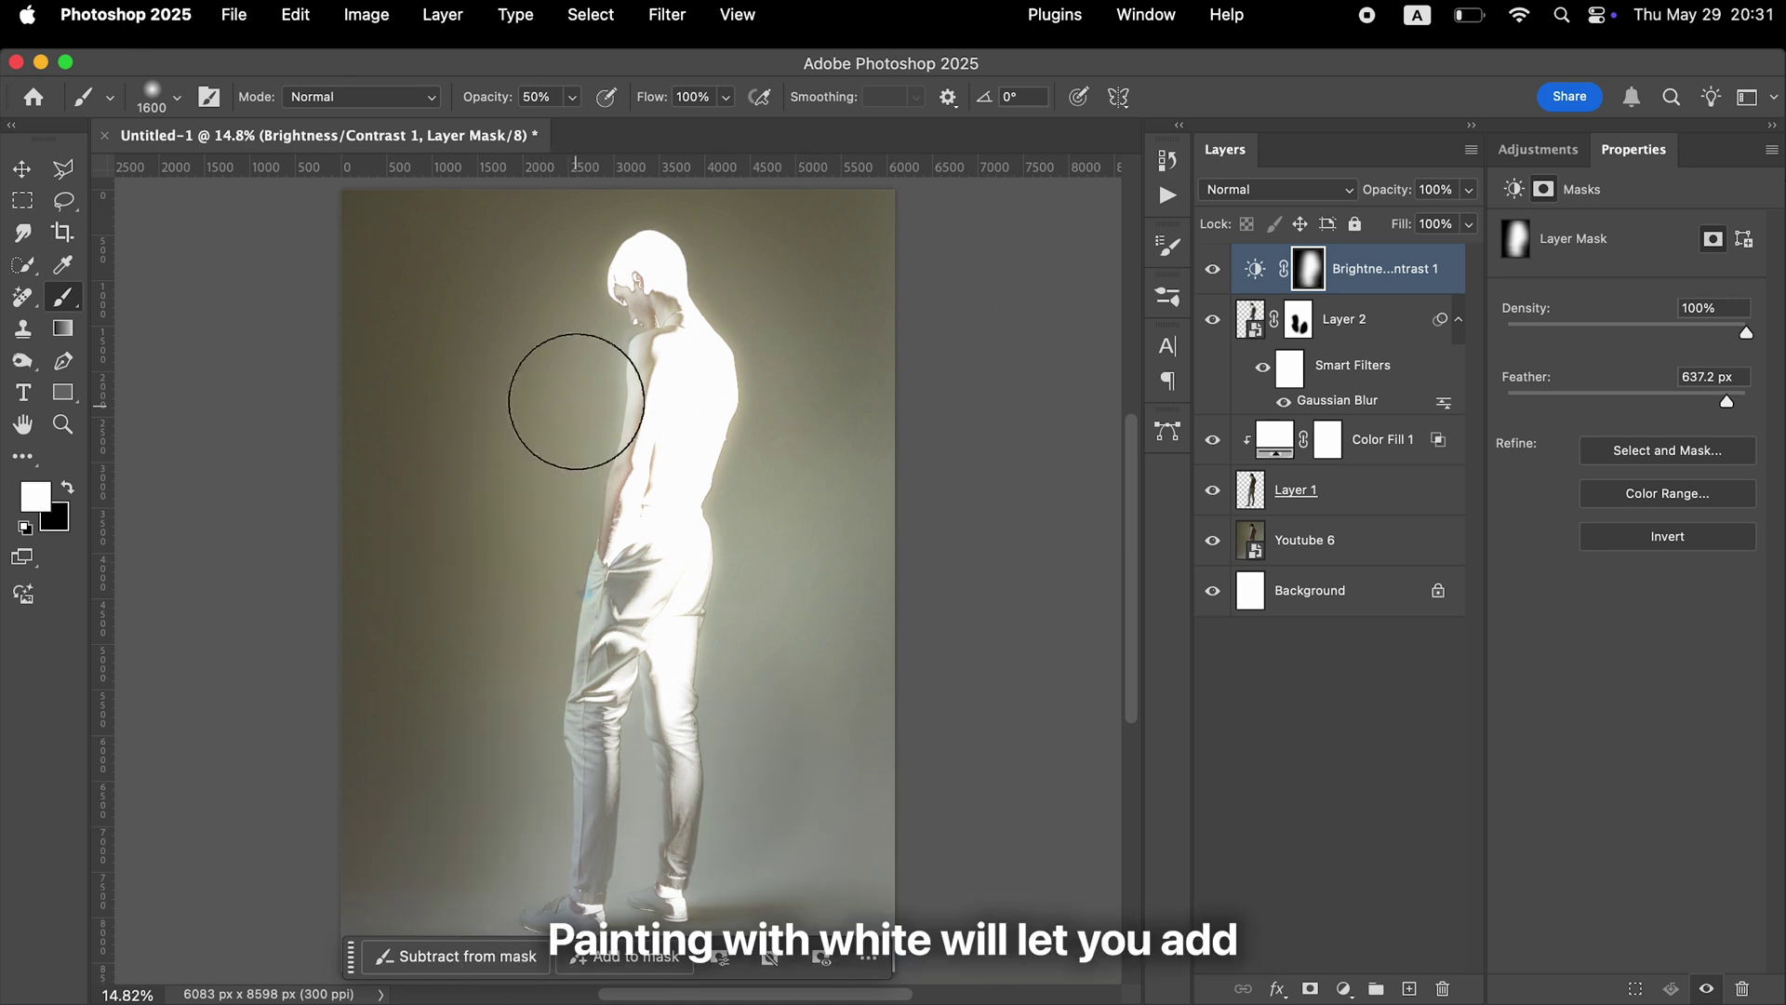
mouse_move(638, 332)
left_mouse_down()
mouse_move(628, 431)
mouse_move(644, 513)
mouse_move(649, 434)
mouse_move(669, 539)
mouse_move(748, 635)
mouse_move(885, 545)
left_mouse_up()
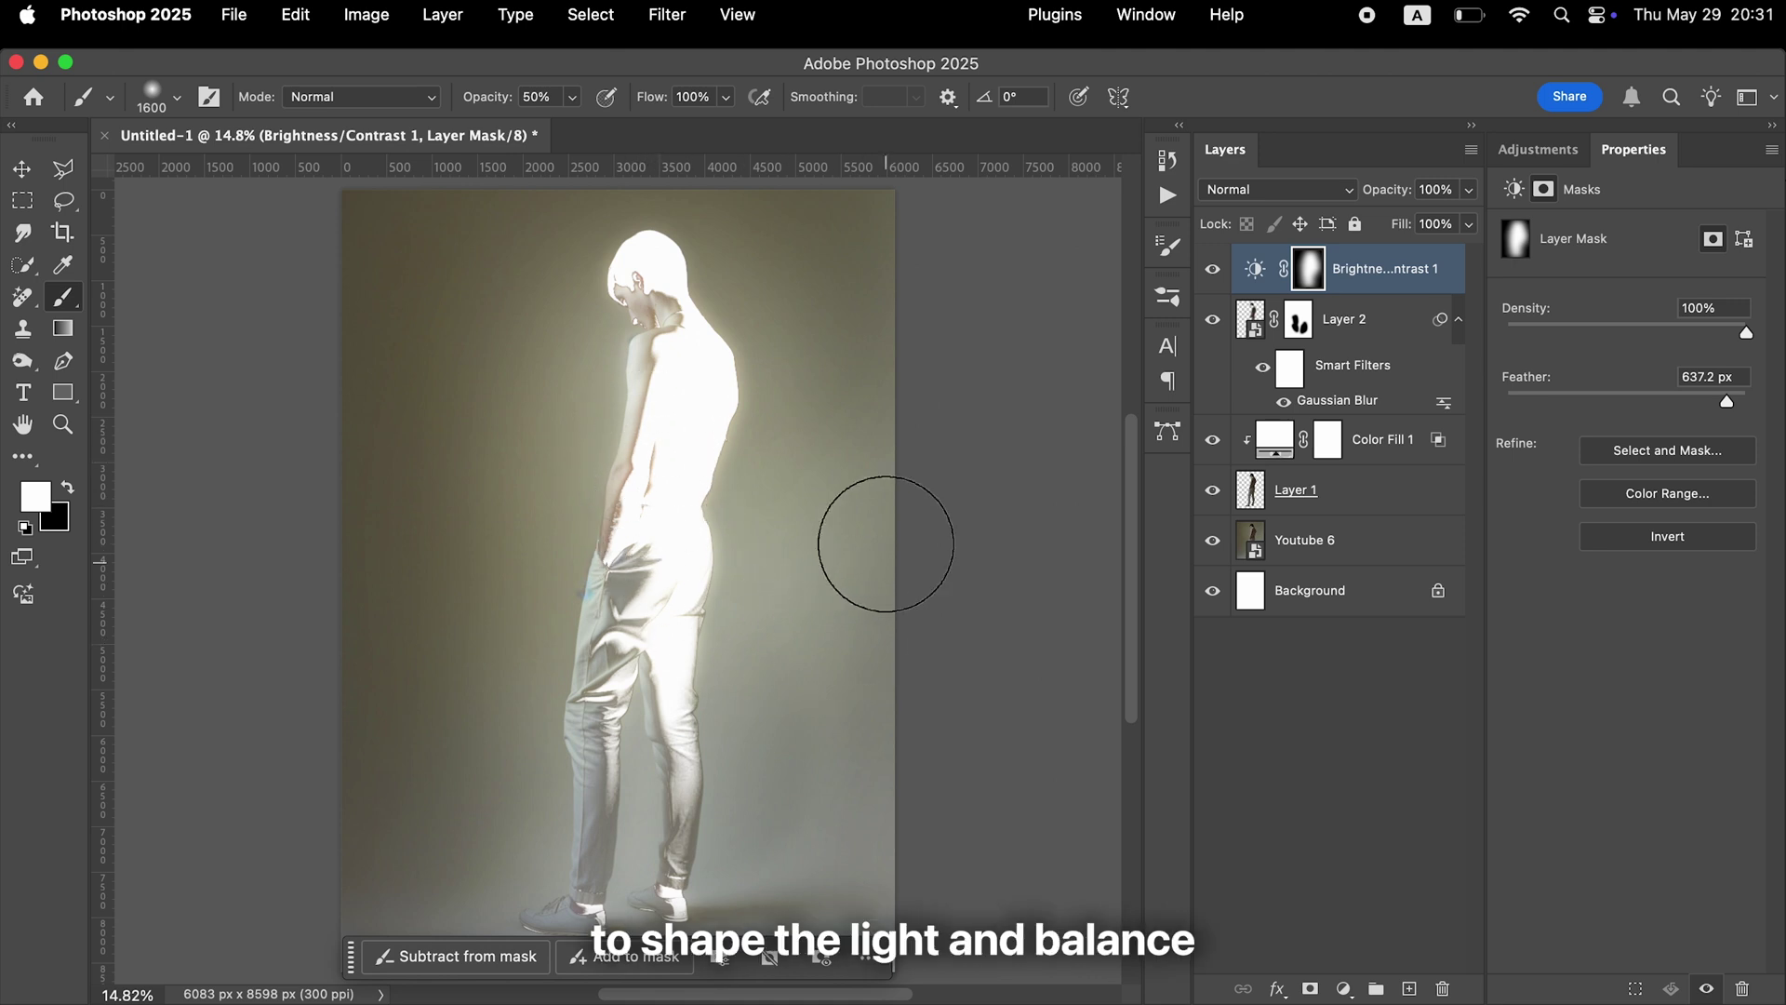
key("x")
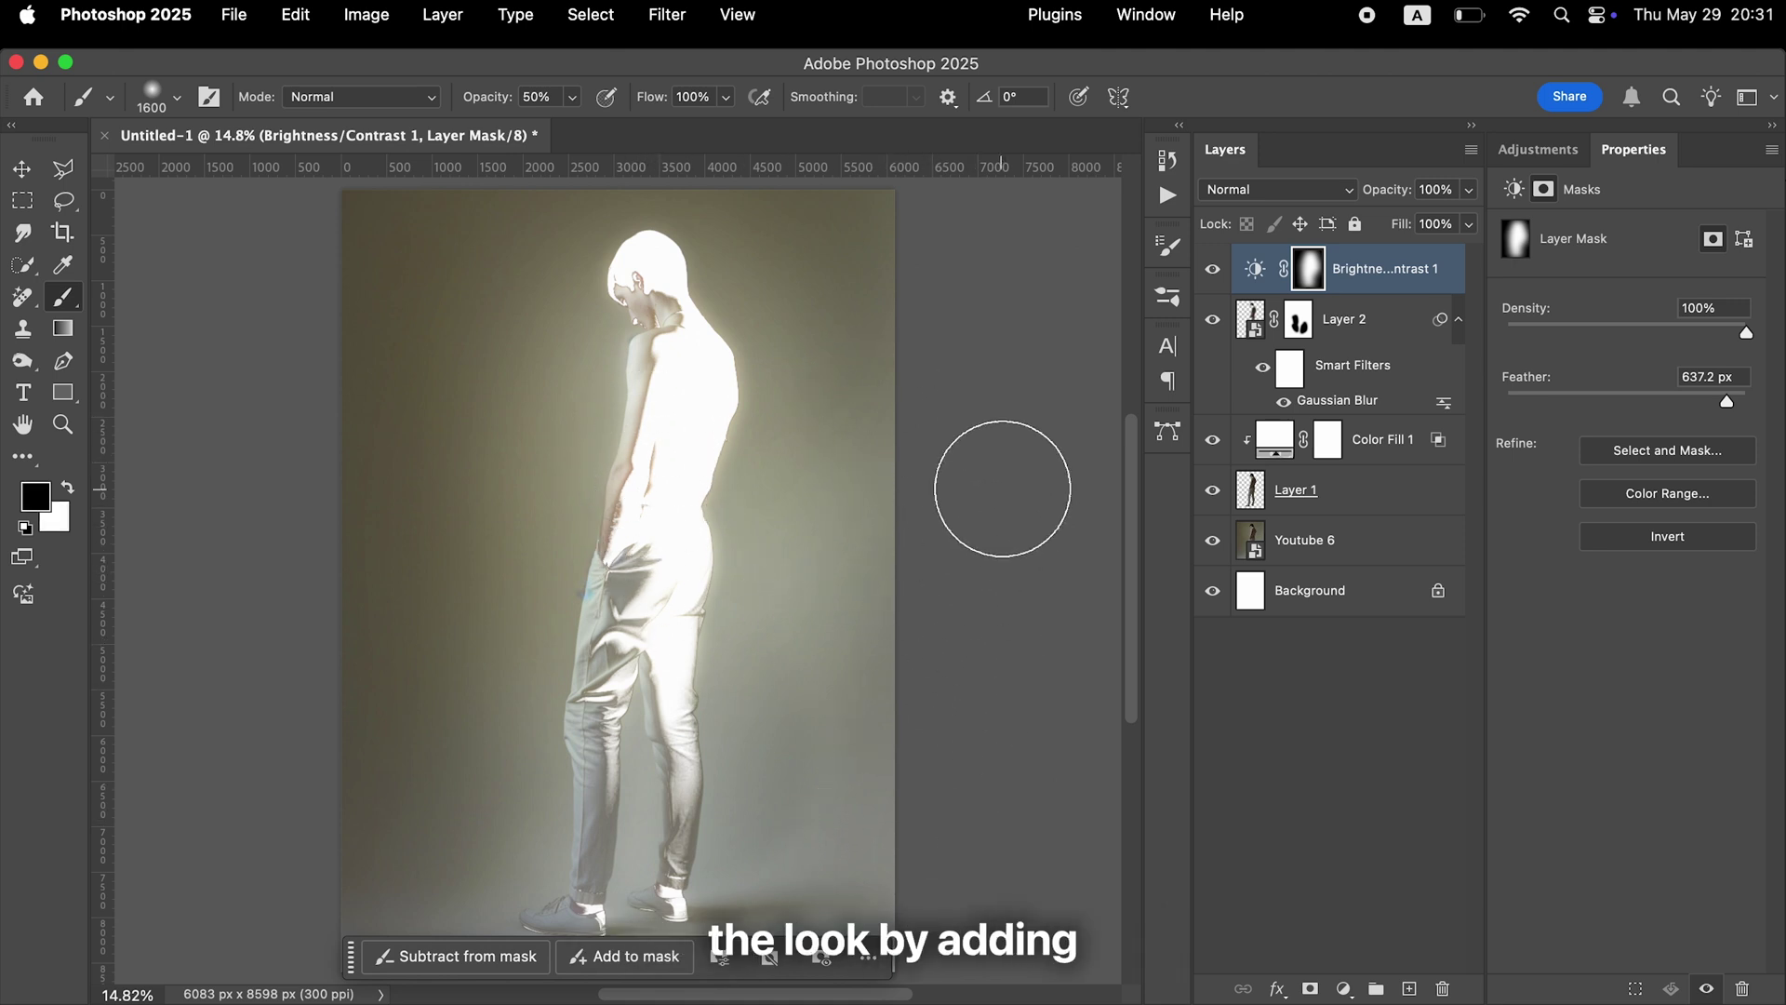
Try several Gradient Map presets, then select Graphic Pen and Halftone Pattern (Size 12, Contrast 25, Dot) in the filter stack
left_click(32, 179)
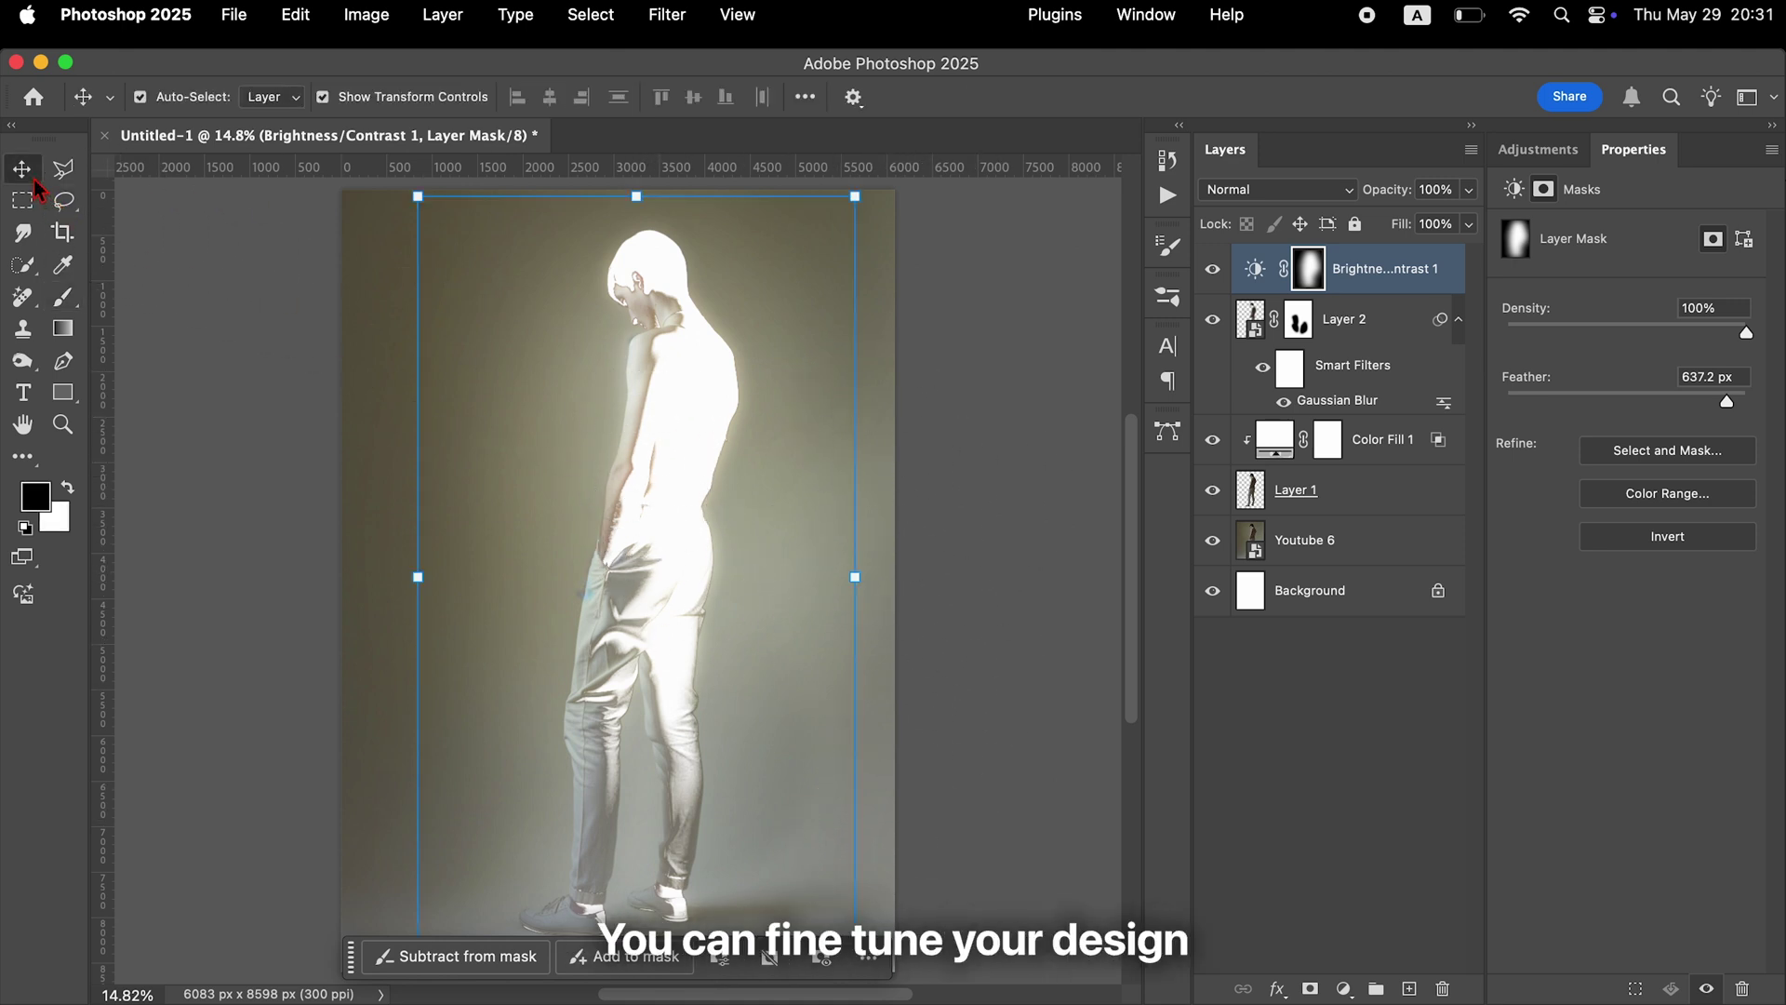
left_click(187, 210)
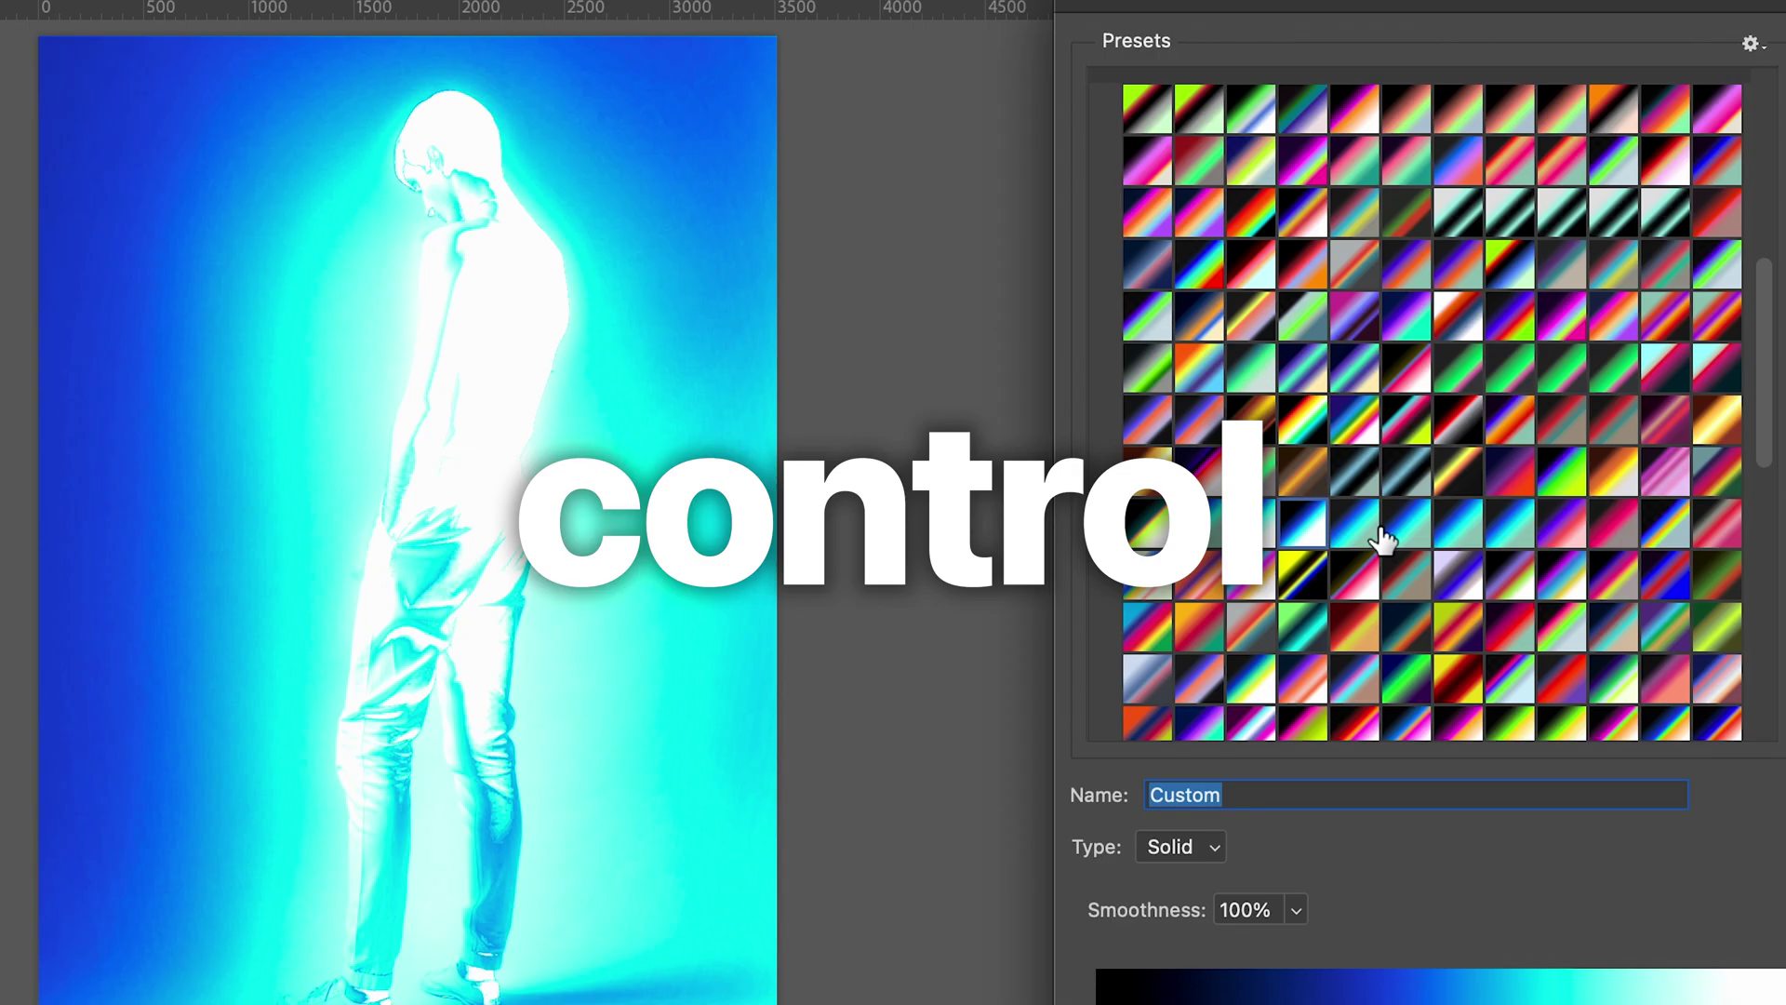
left_click(1315, 549)
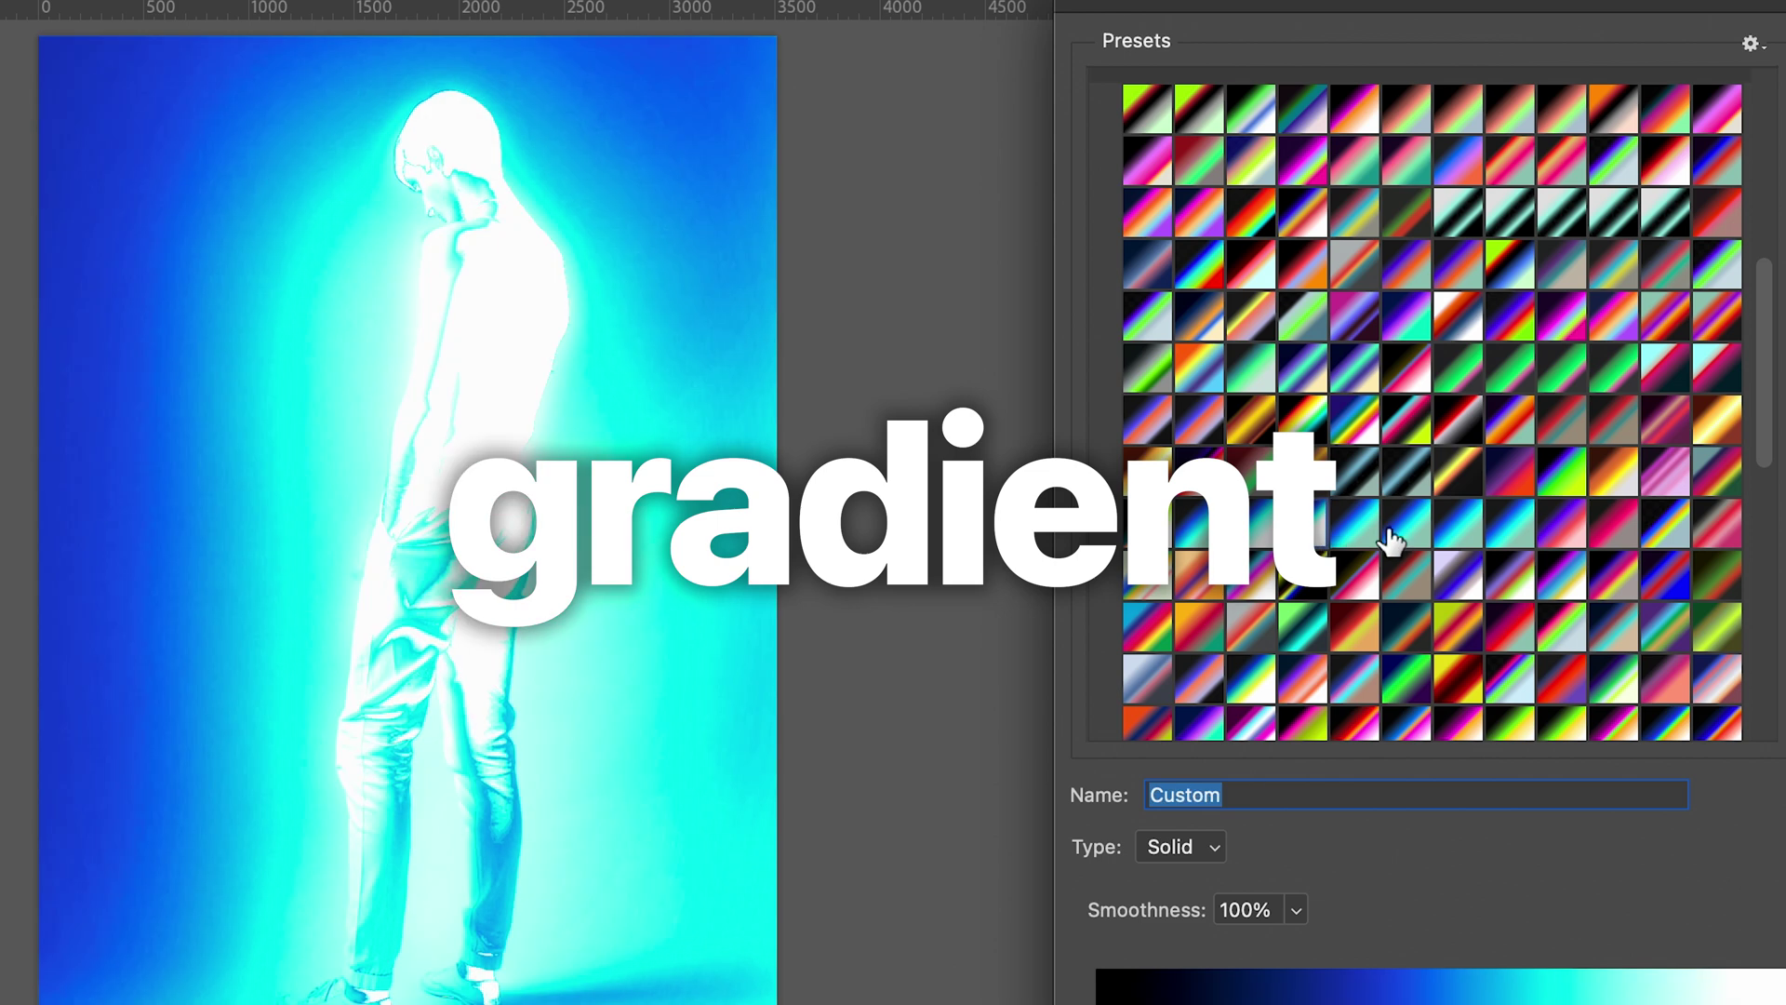
left_click(1563, 110)
left_click(1615, 199)
left_click(1510, 363)
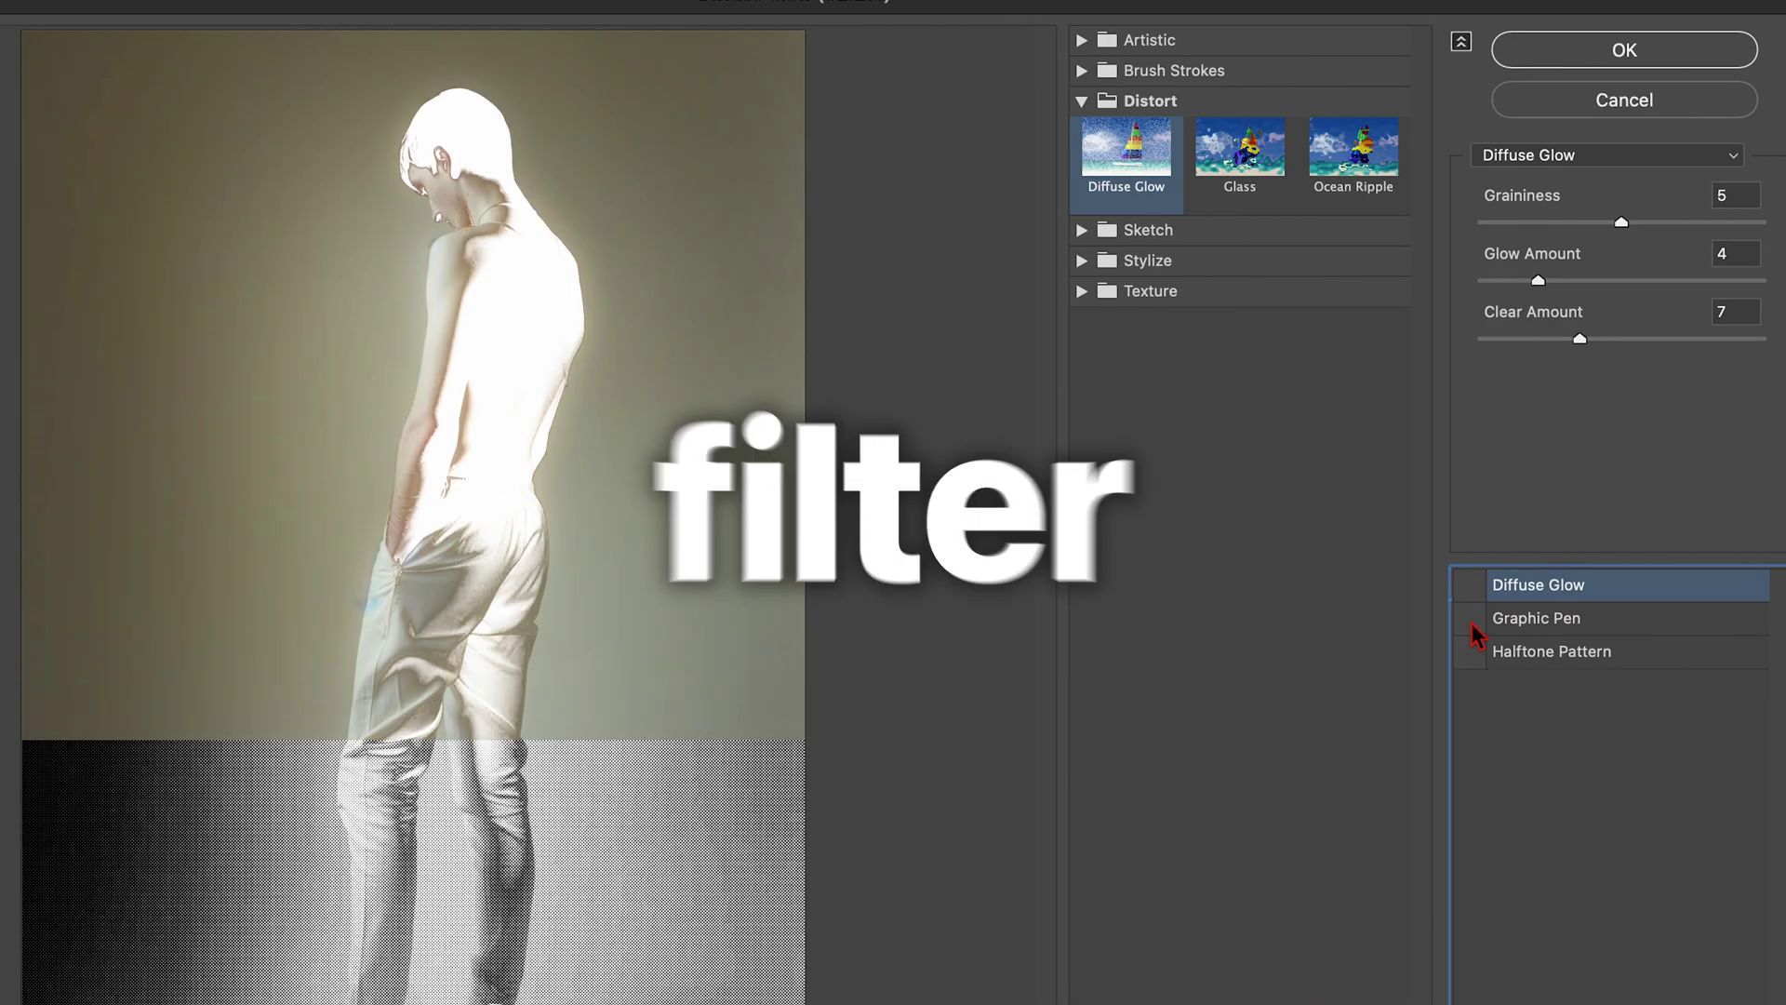
left_click(1498, 618)
left_click(1498, 651)
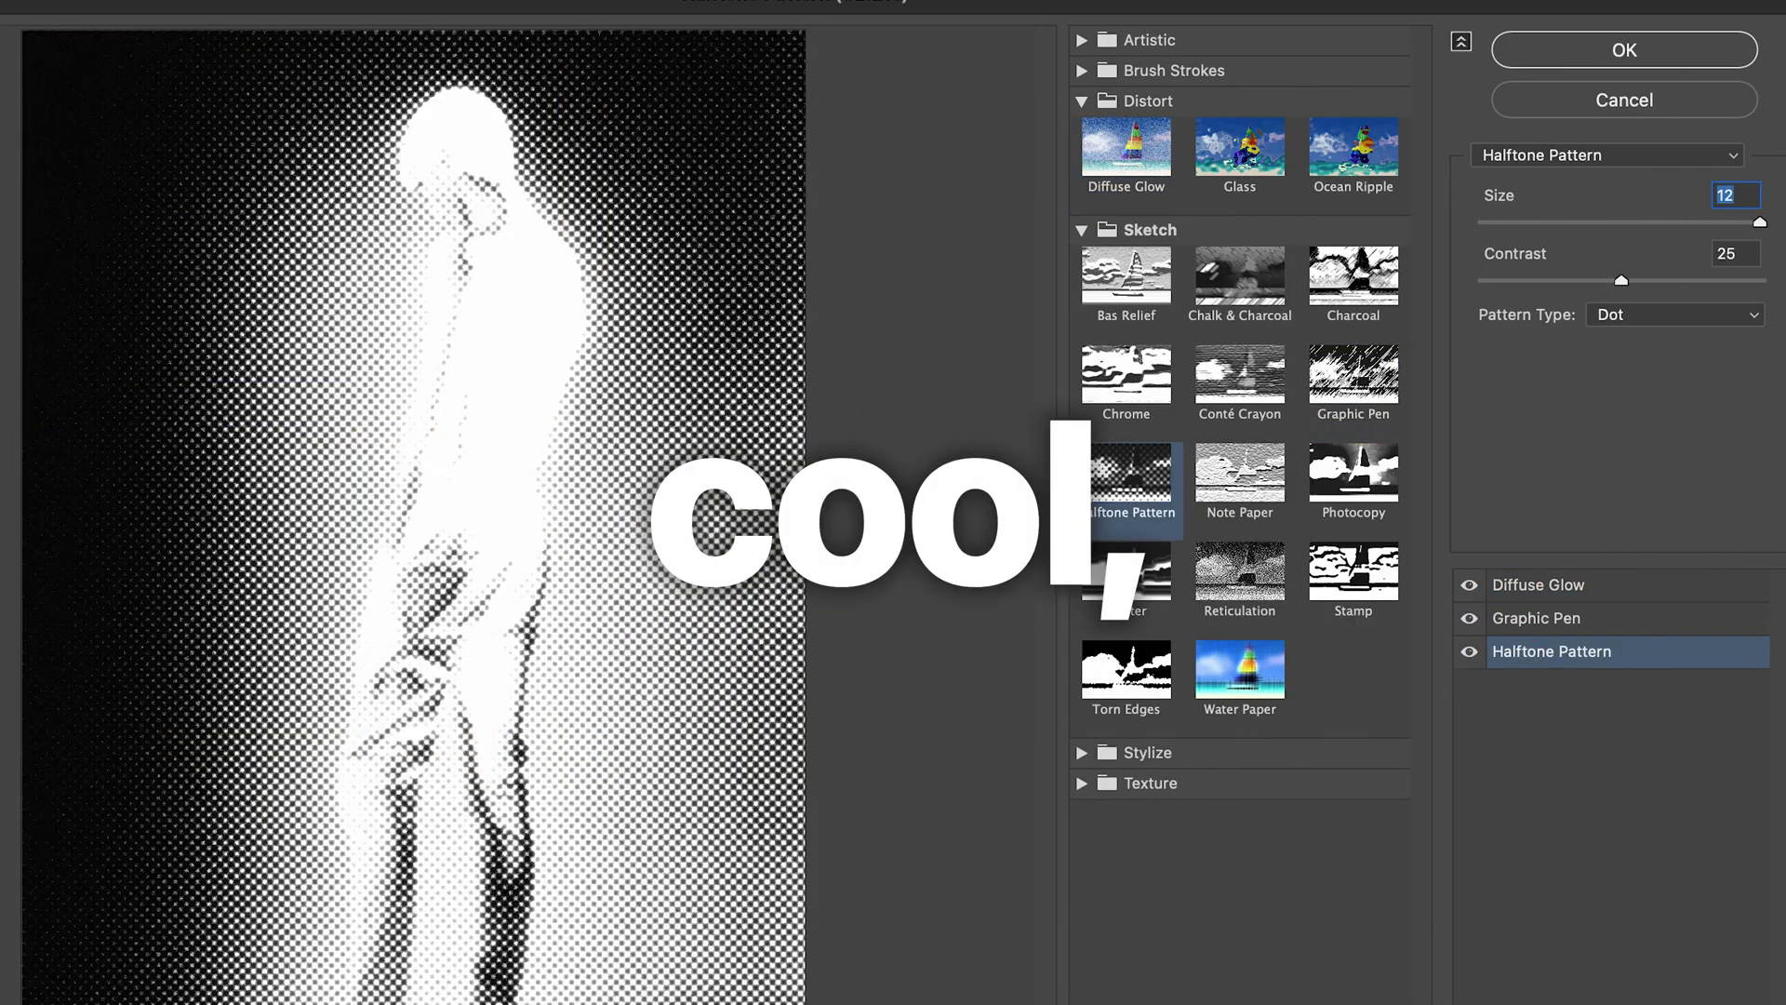